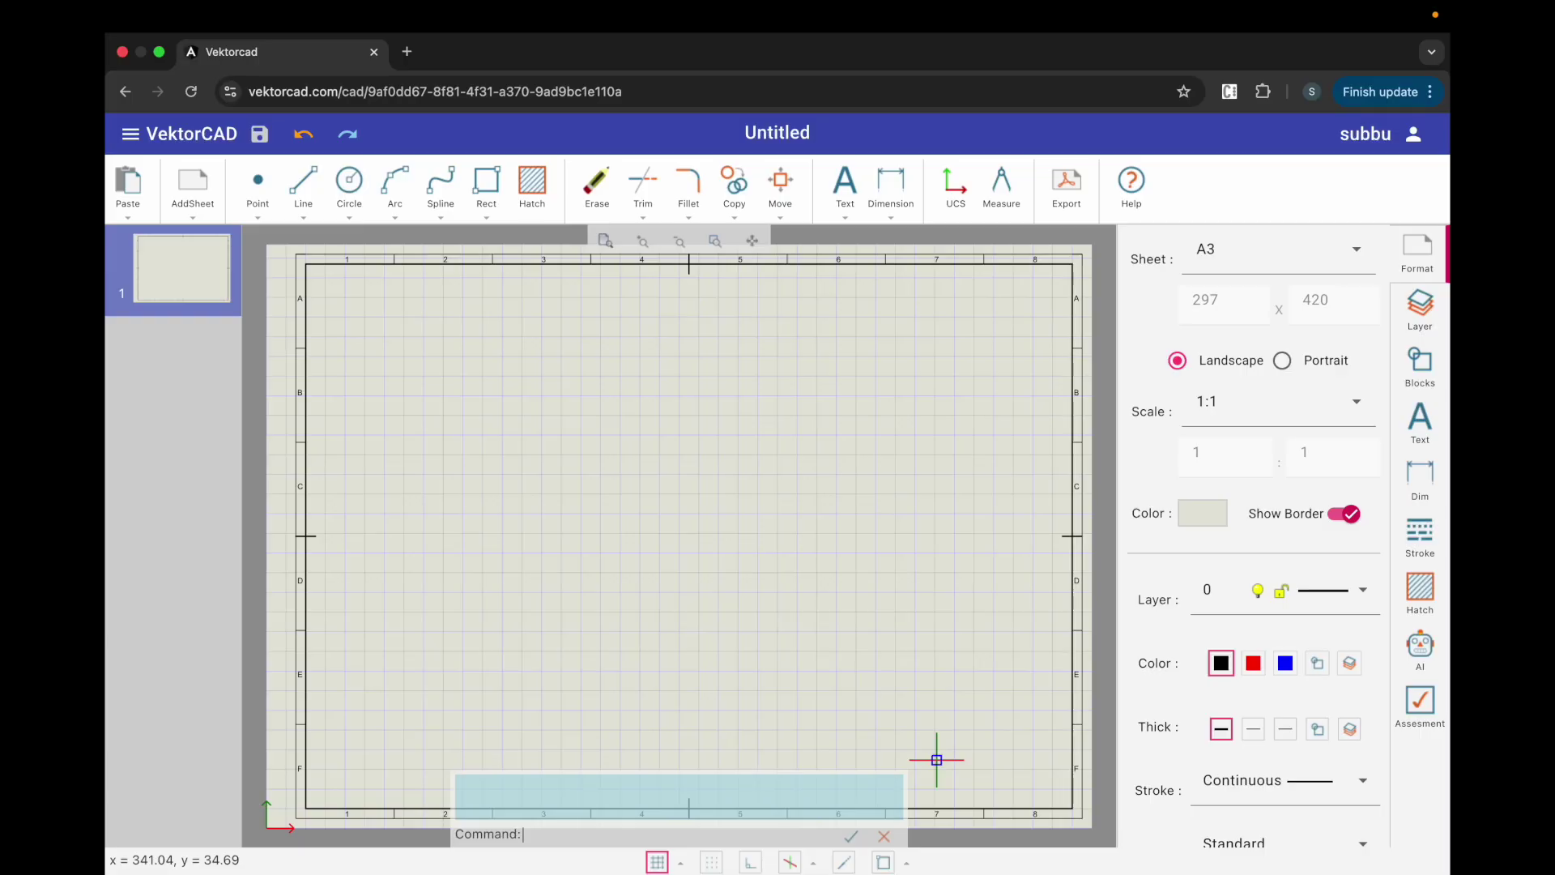
Step: Set the second, thinner line weight and enable Snap and Entity Snap
left_click(1256, 733)
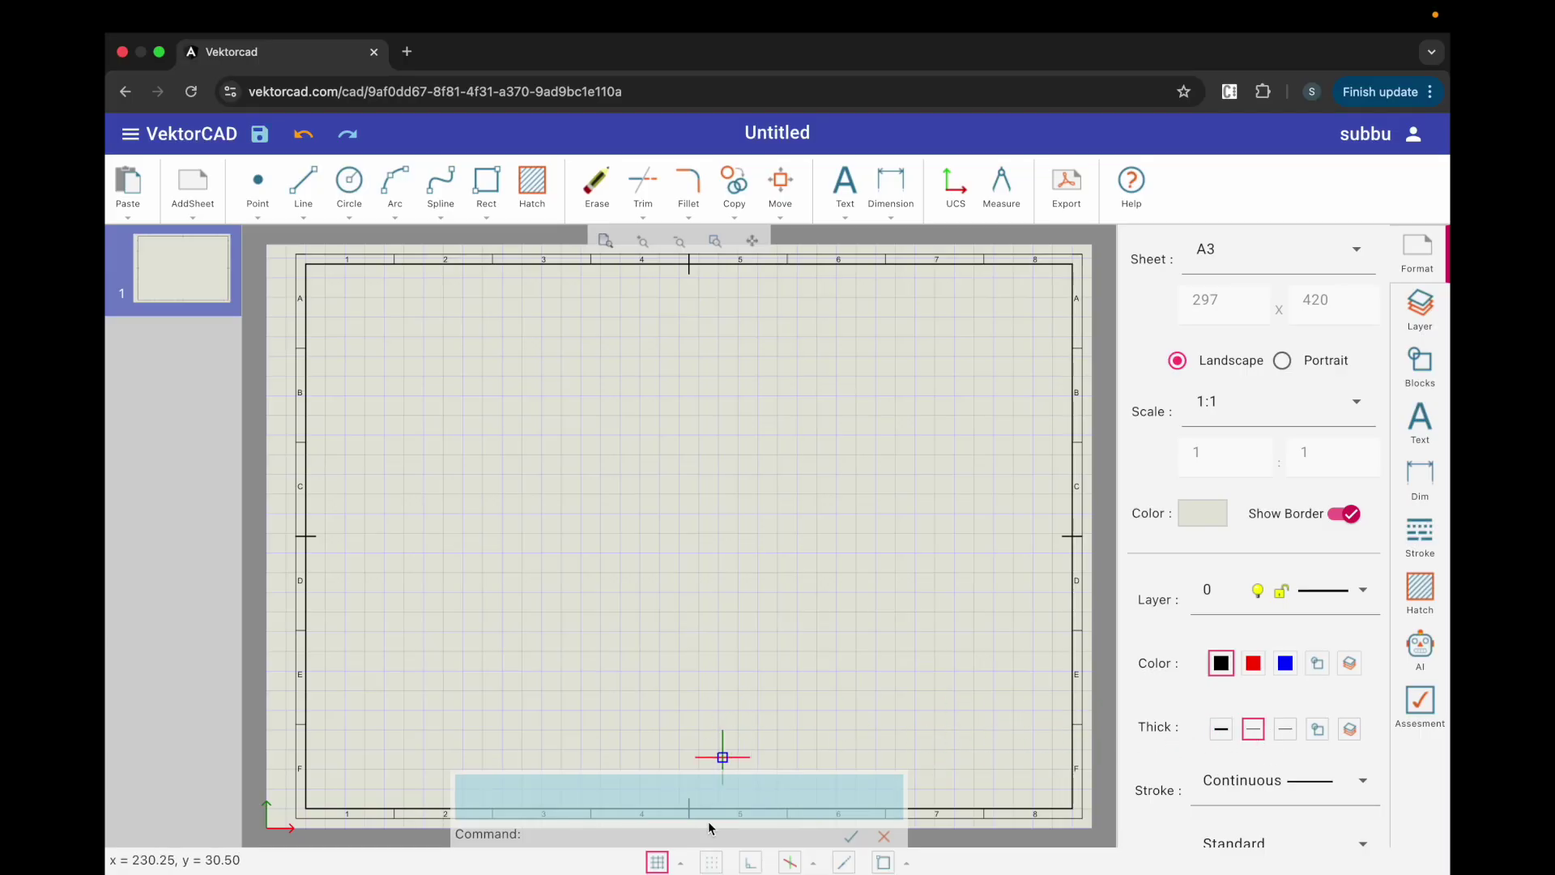
left_click(711, 864)
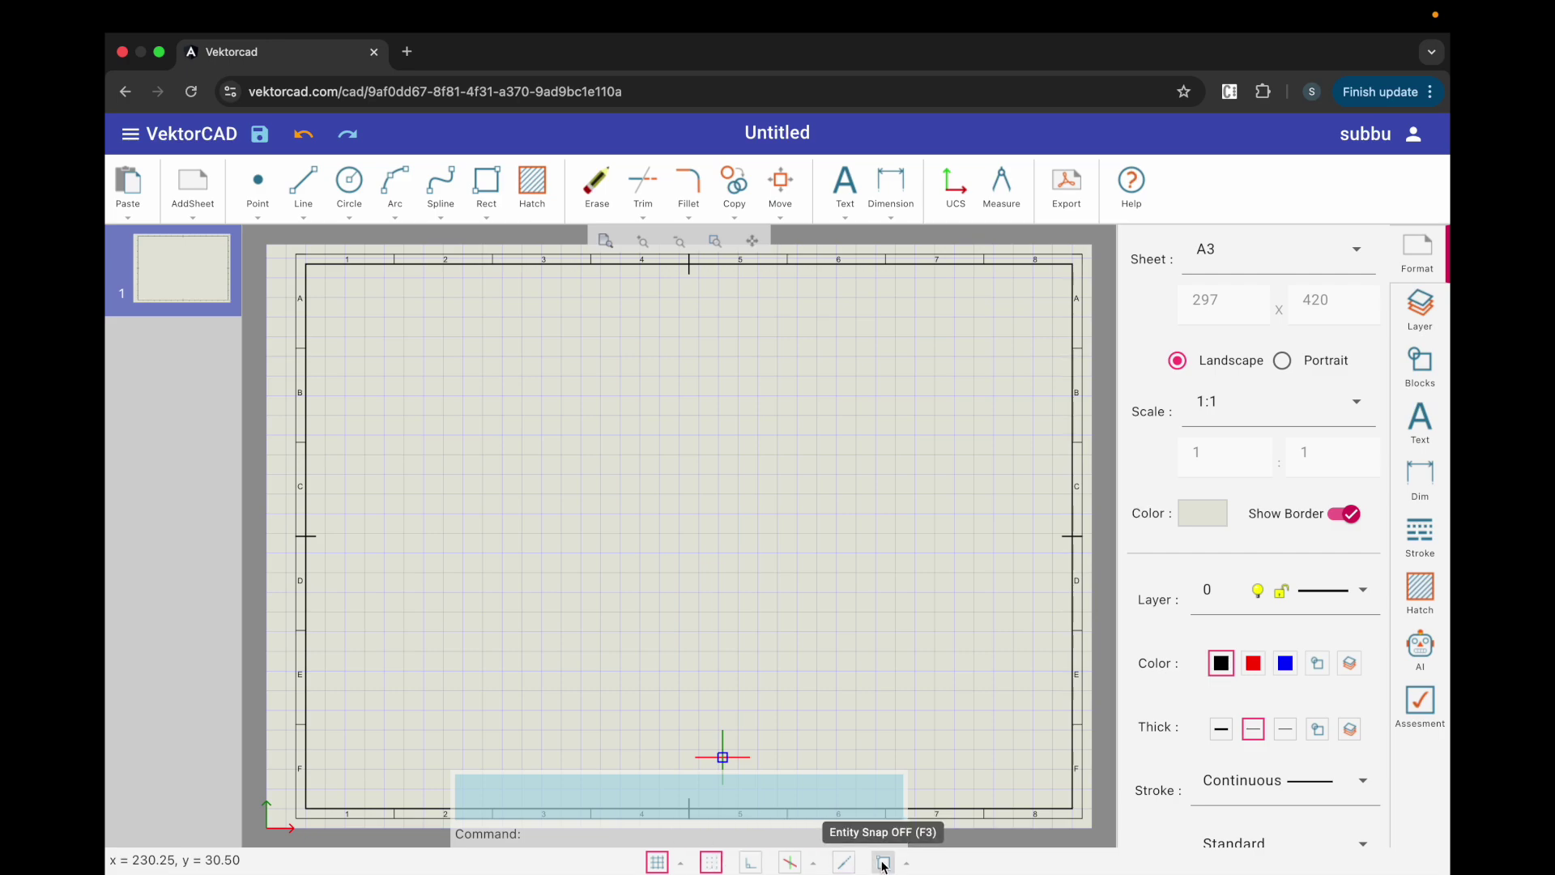
left_click(883, 863)
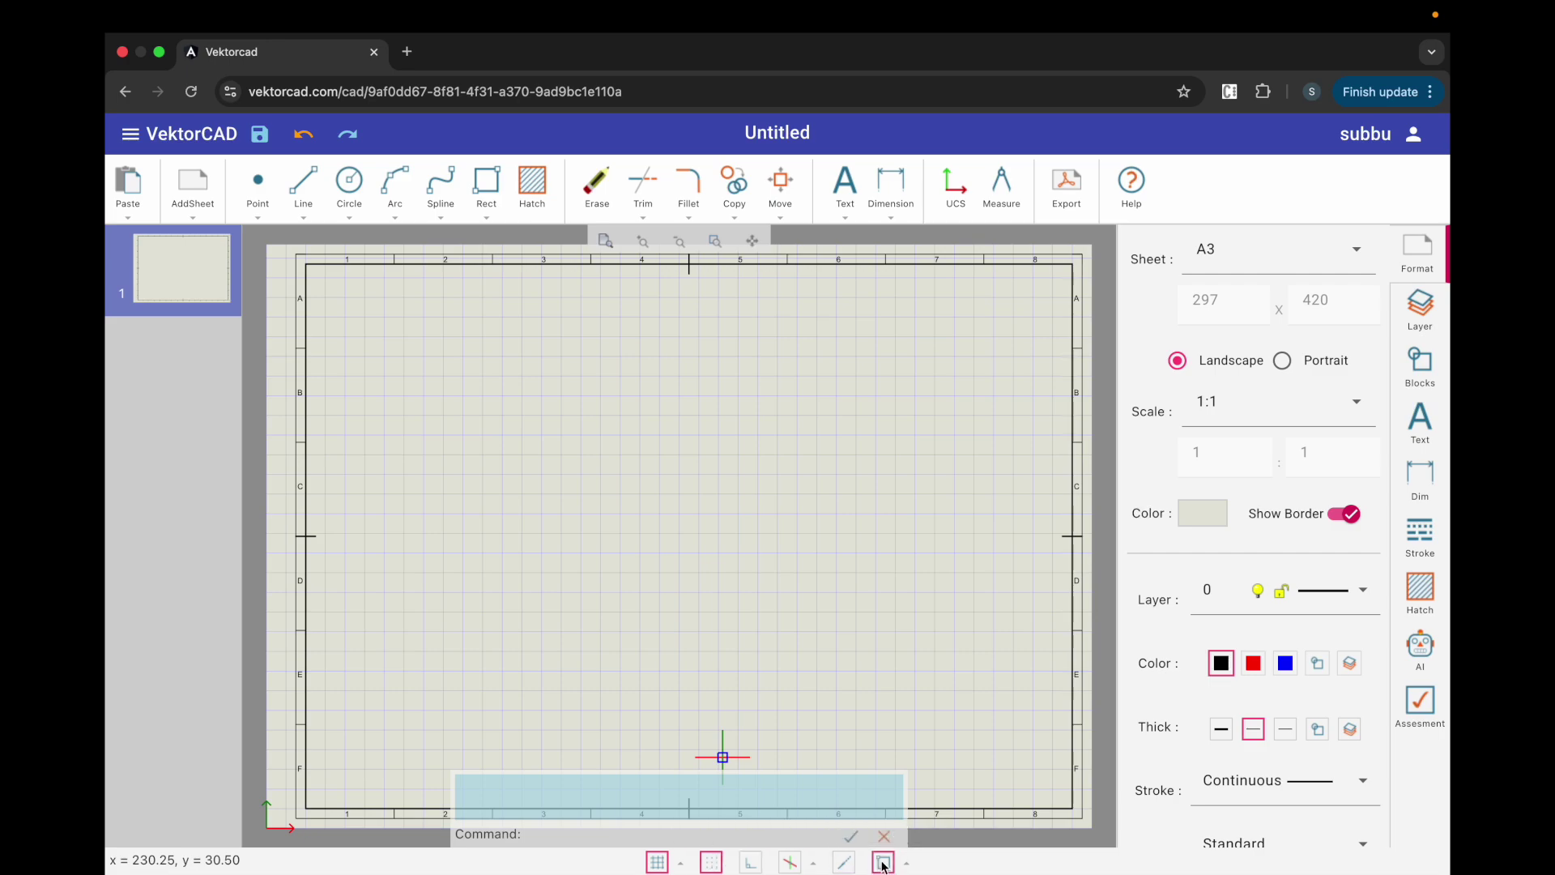
Step: Draw a circle of radius 20 centred left of the sheet's middle
left_click(350, 186)
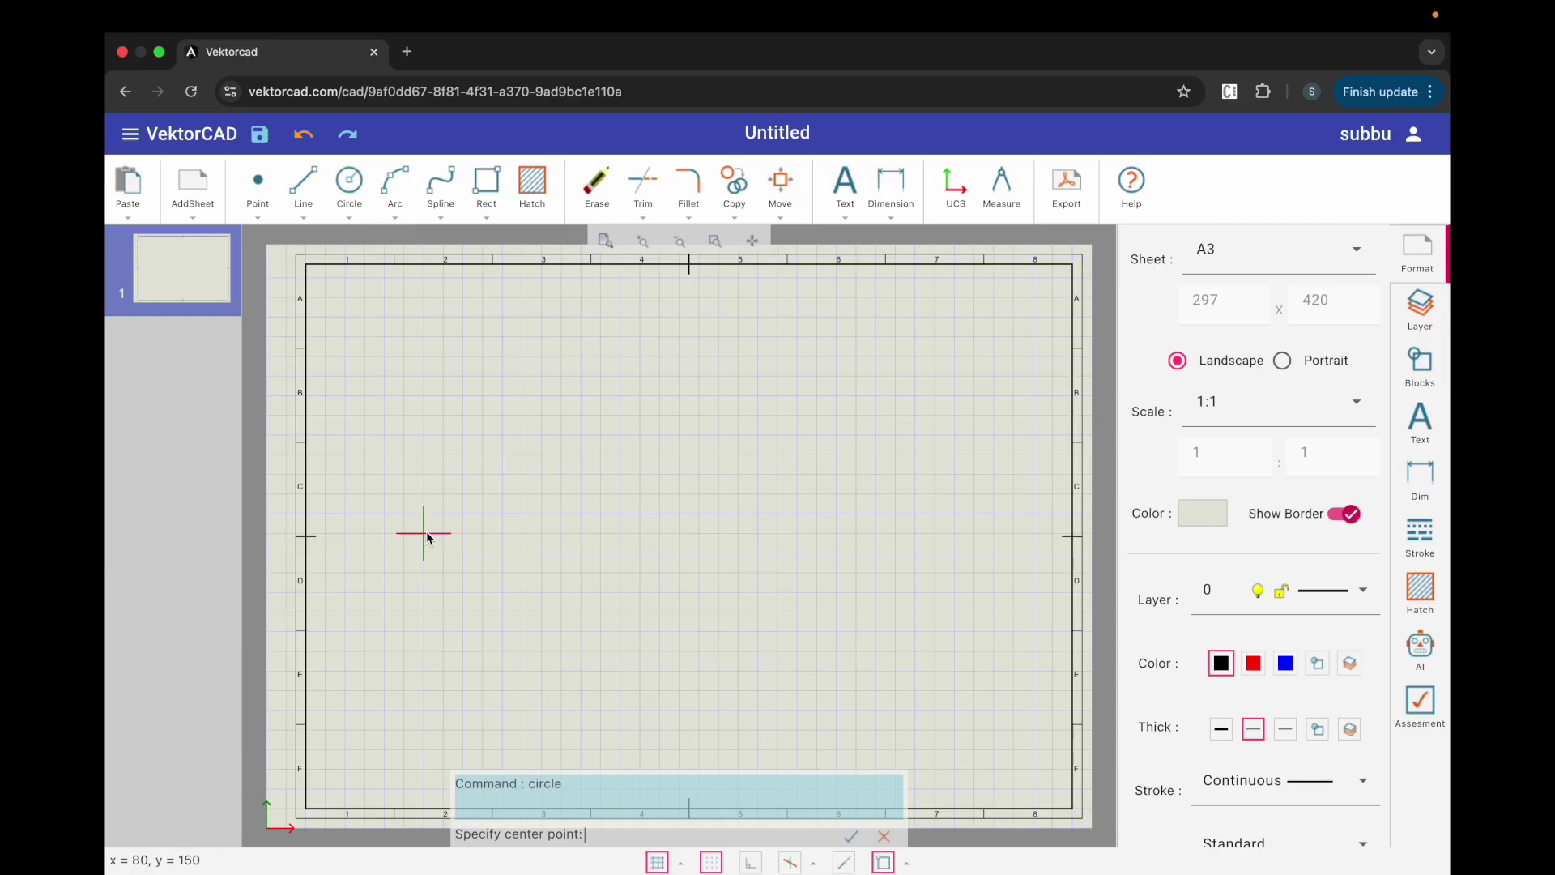
left_click(424, 532)
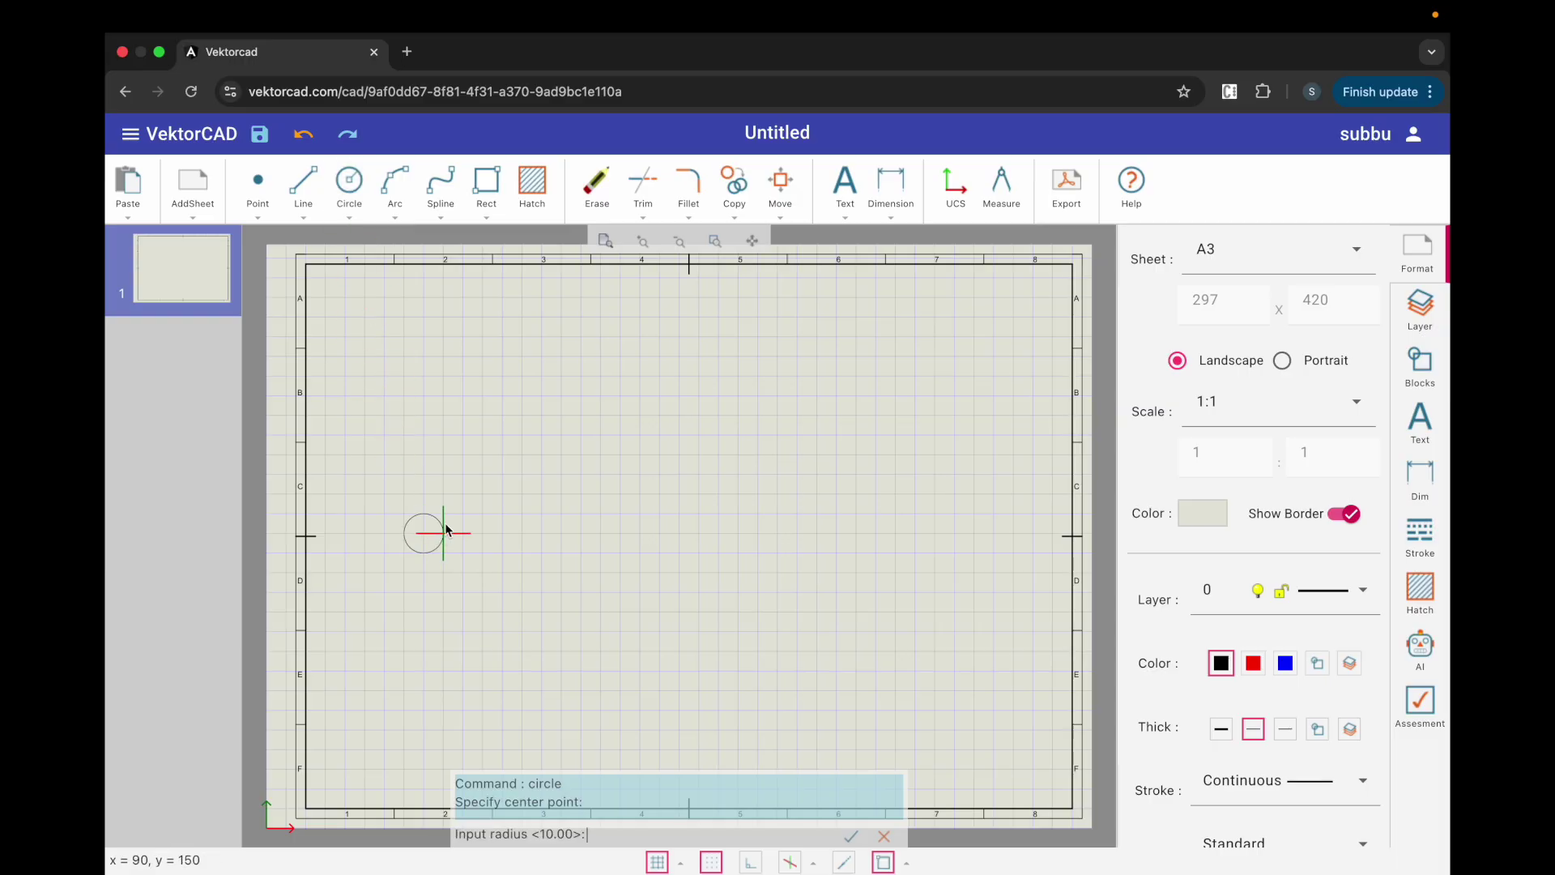
type("20")
key("Return")
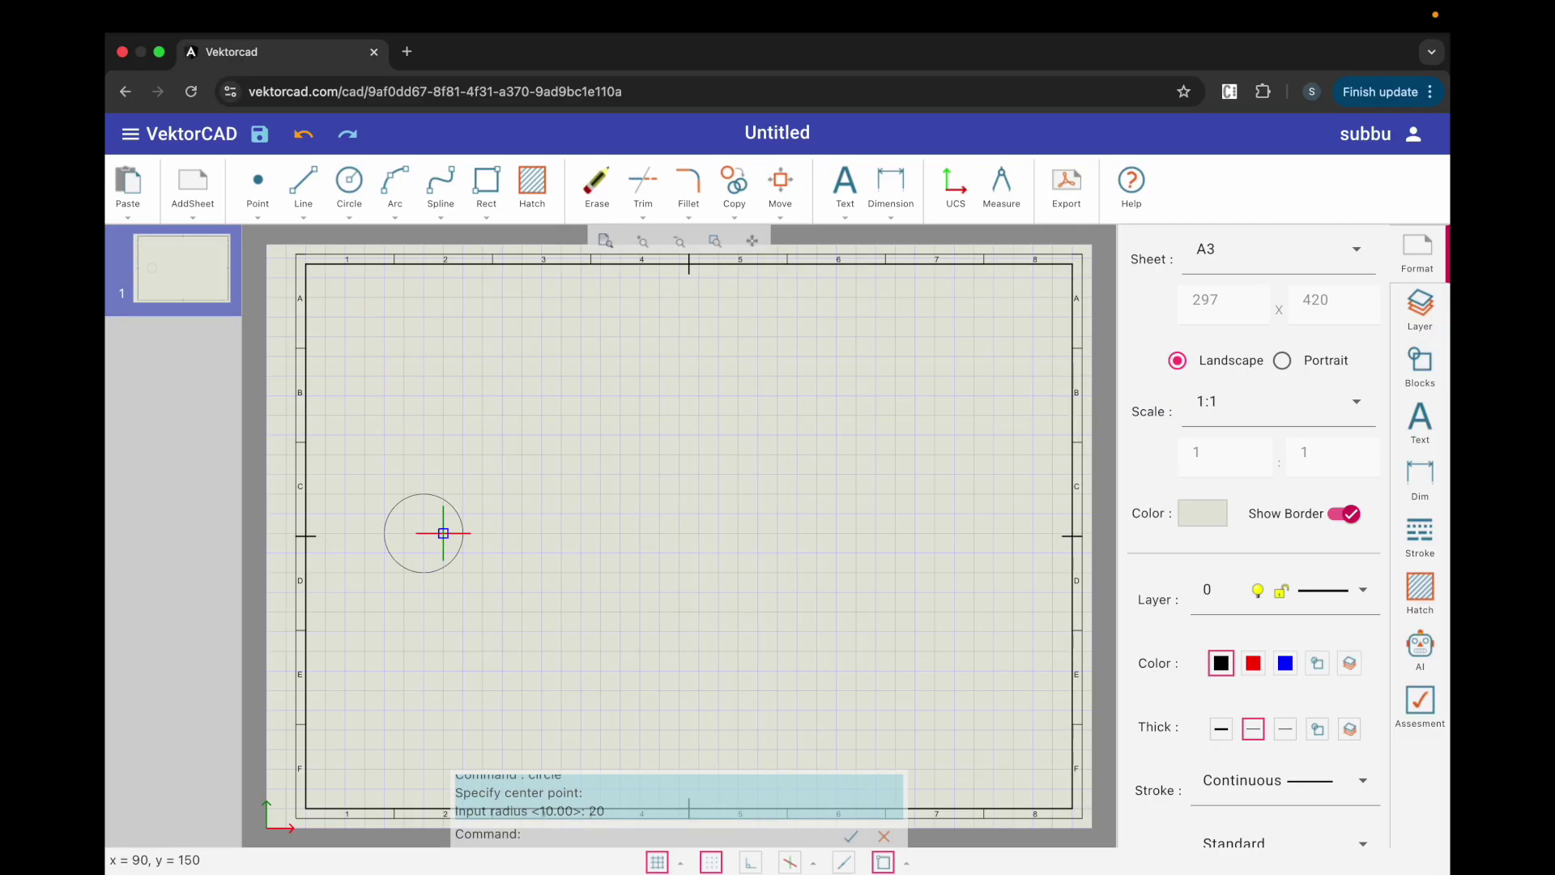
left_click(850, 188)
Step: Label the circle centre 'C' with text height 4, with grid snapping off
type("C")
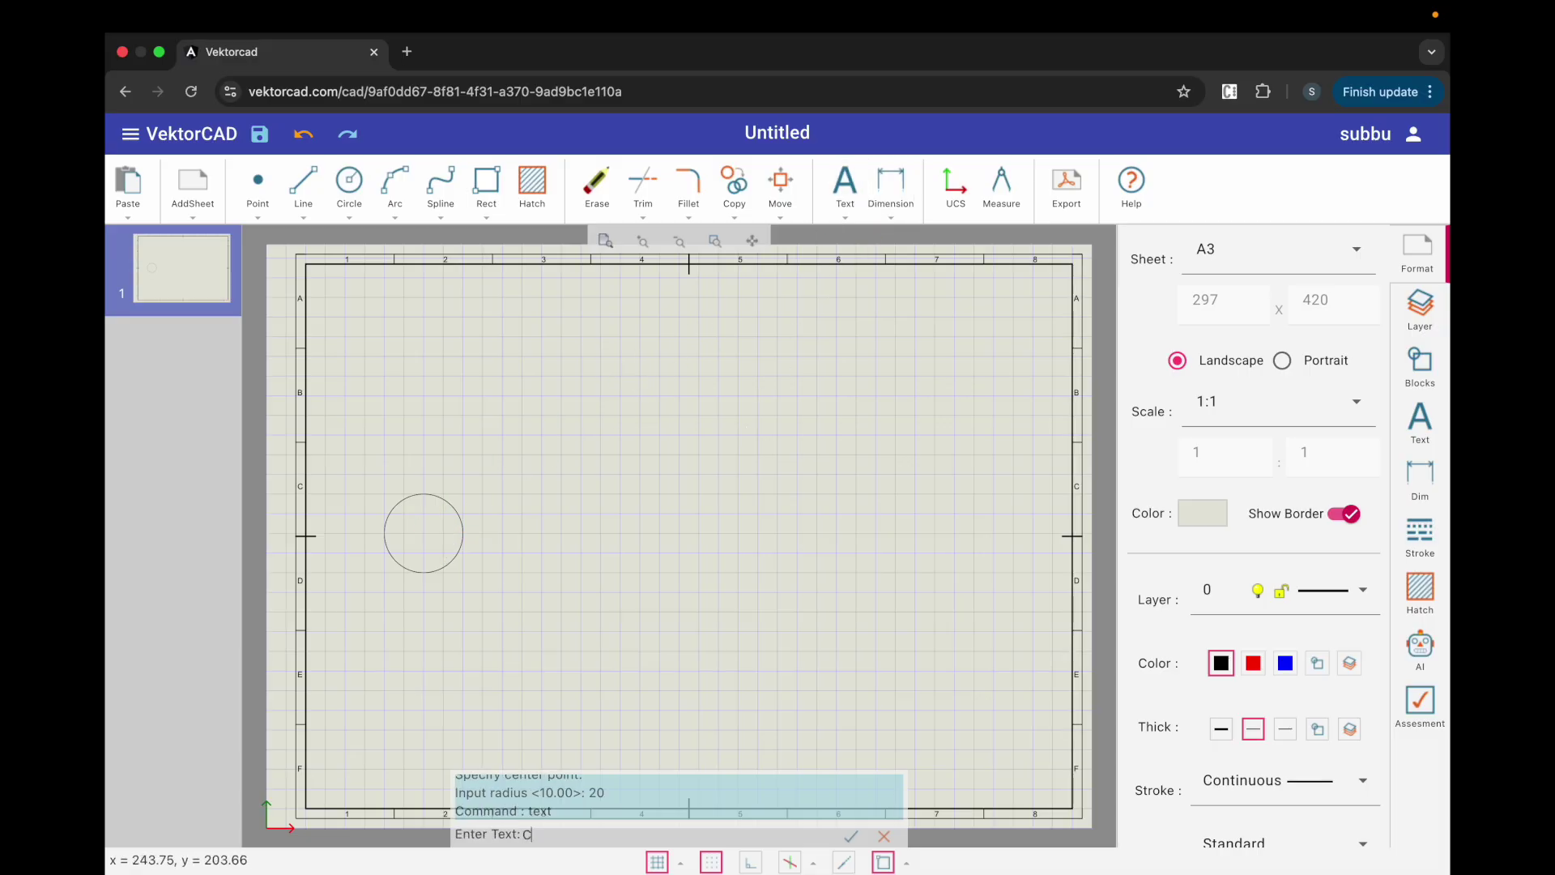
key("Return")
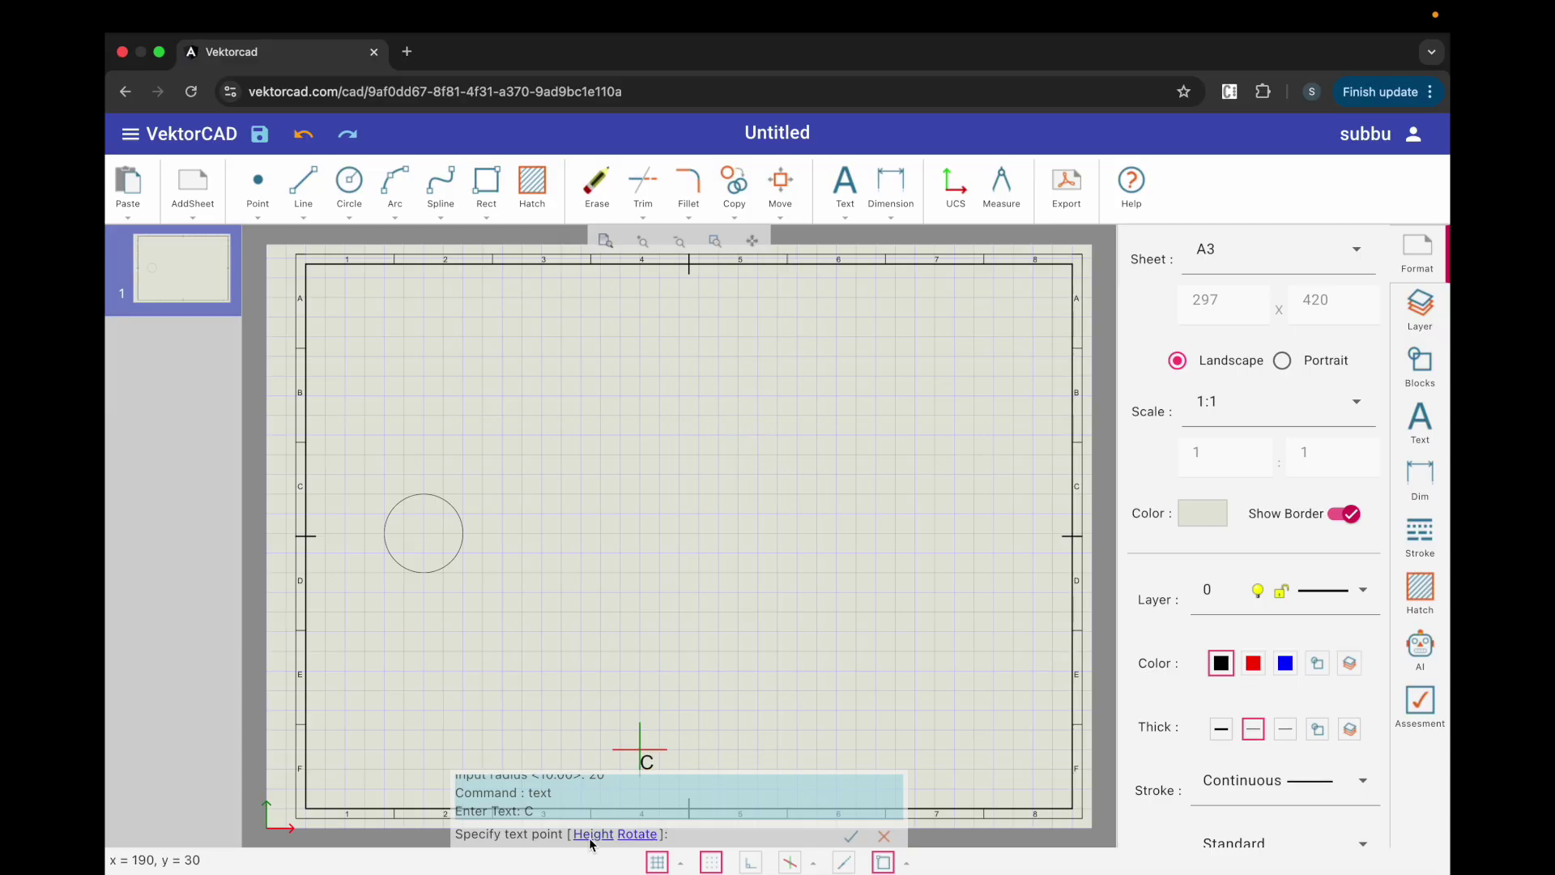
left_click(589, 836)
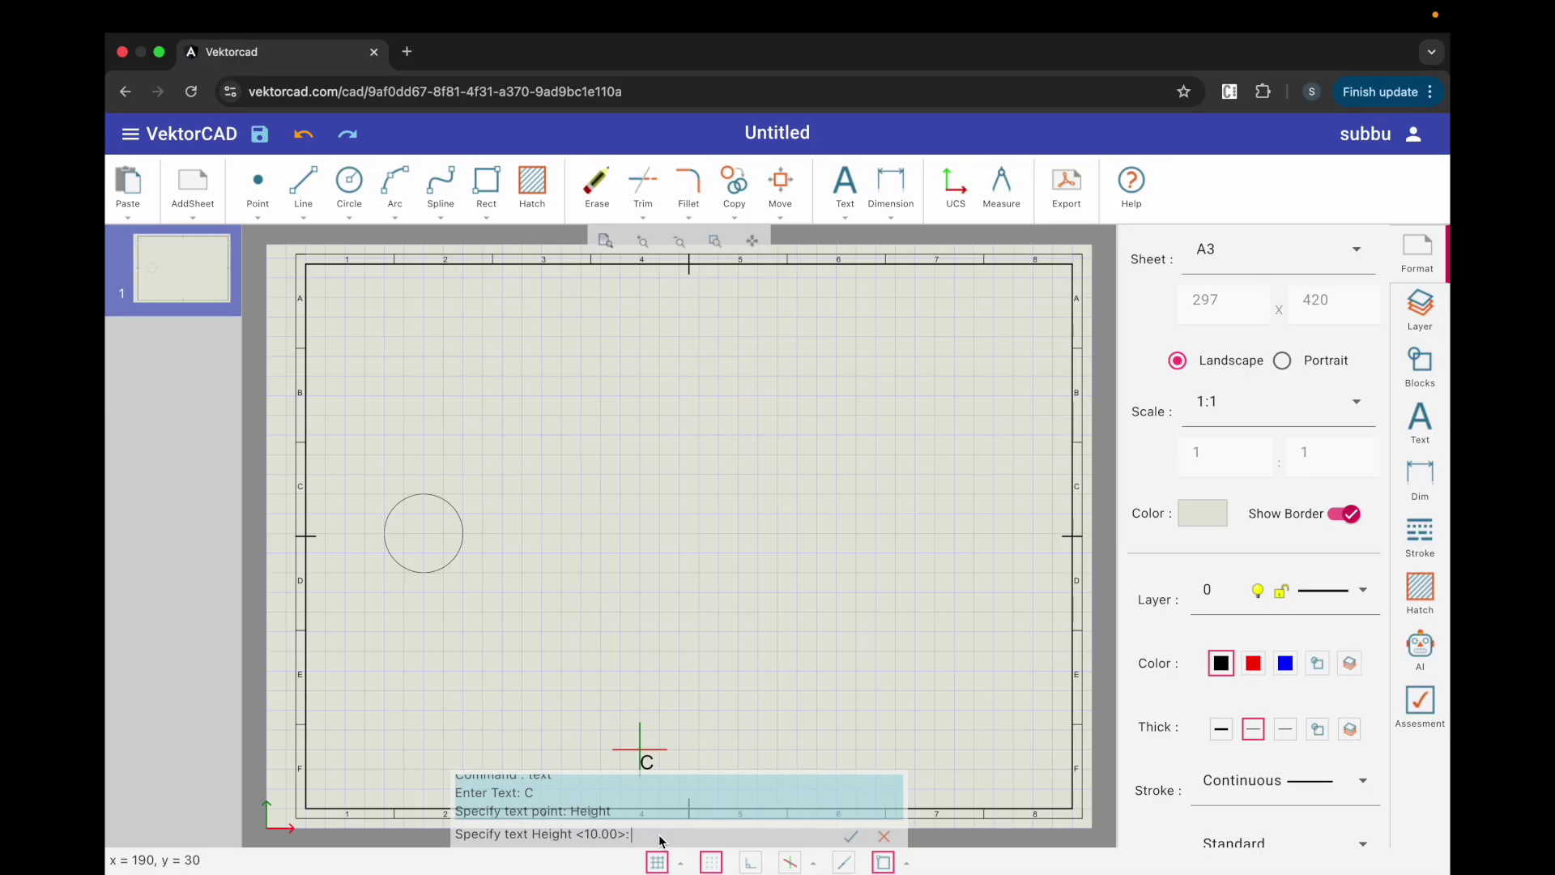
type("4")
key("Return")
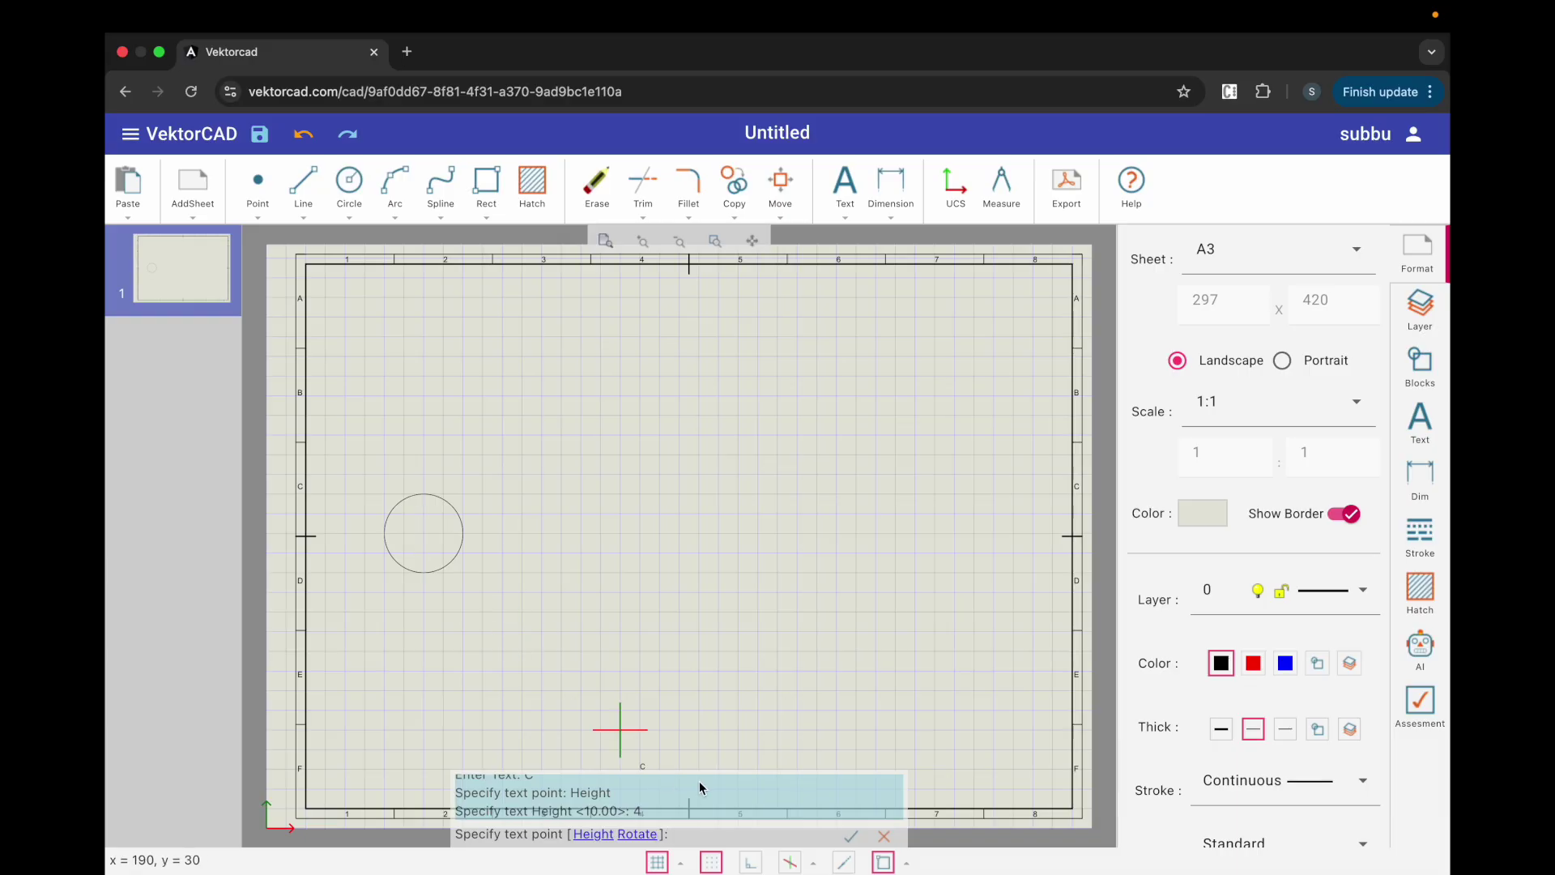
left_click(712, 863)
left_click(417, 534)
Step: Add the label 'P' just below the circle
key("Return")
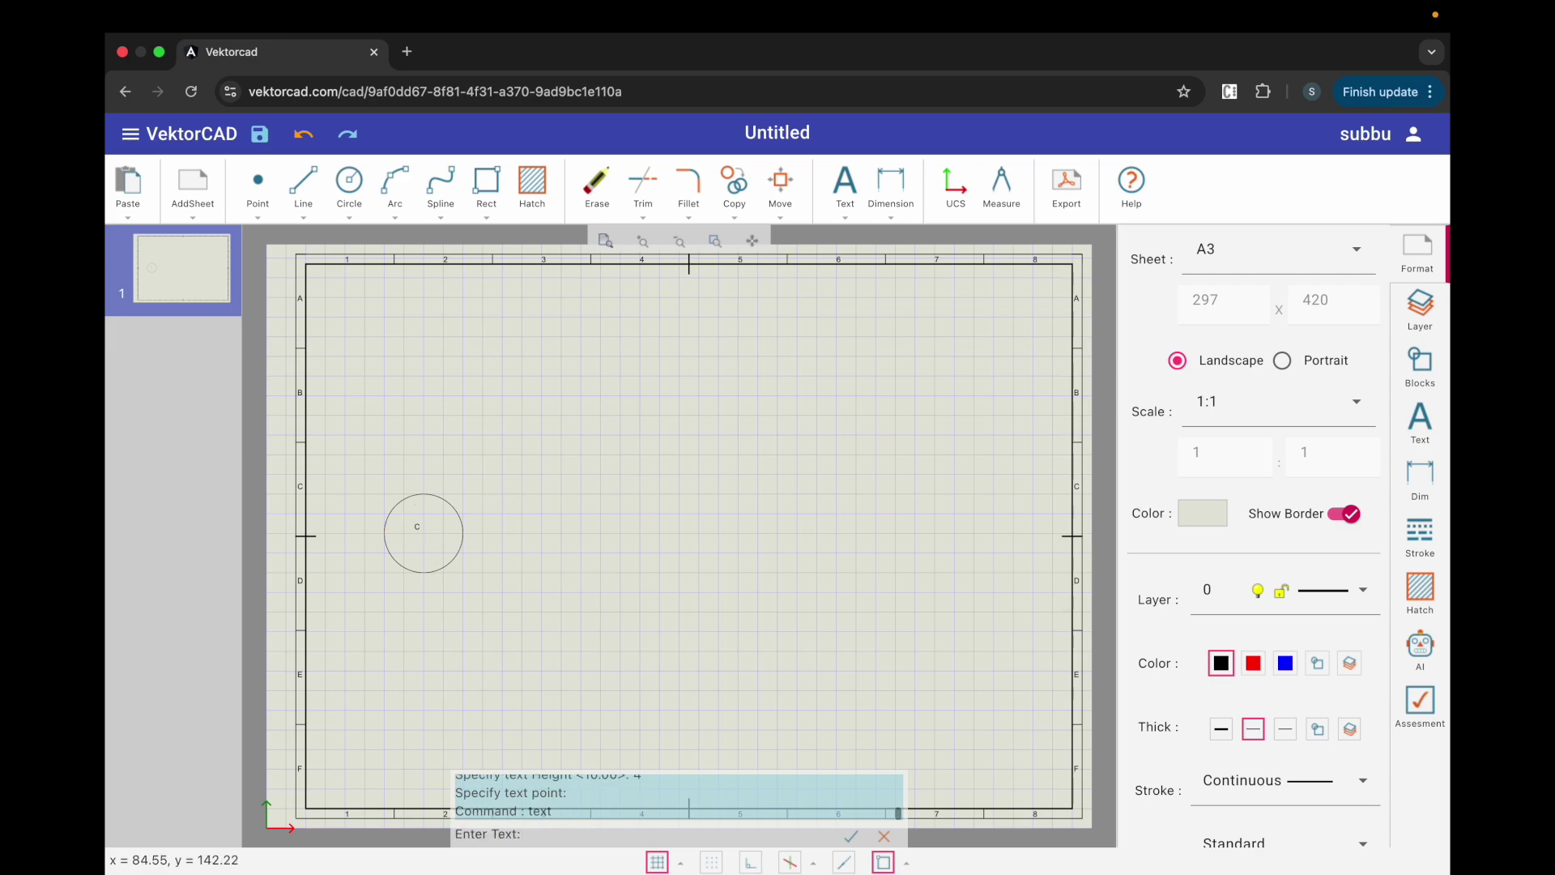
type("P")
key("Return")
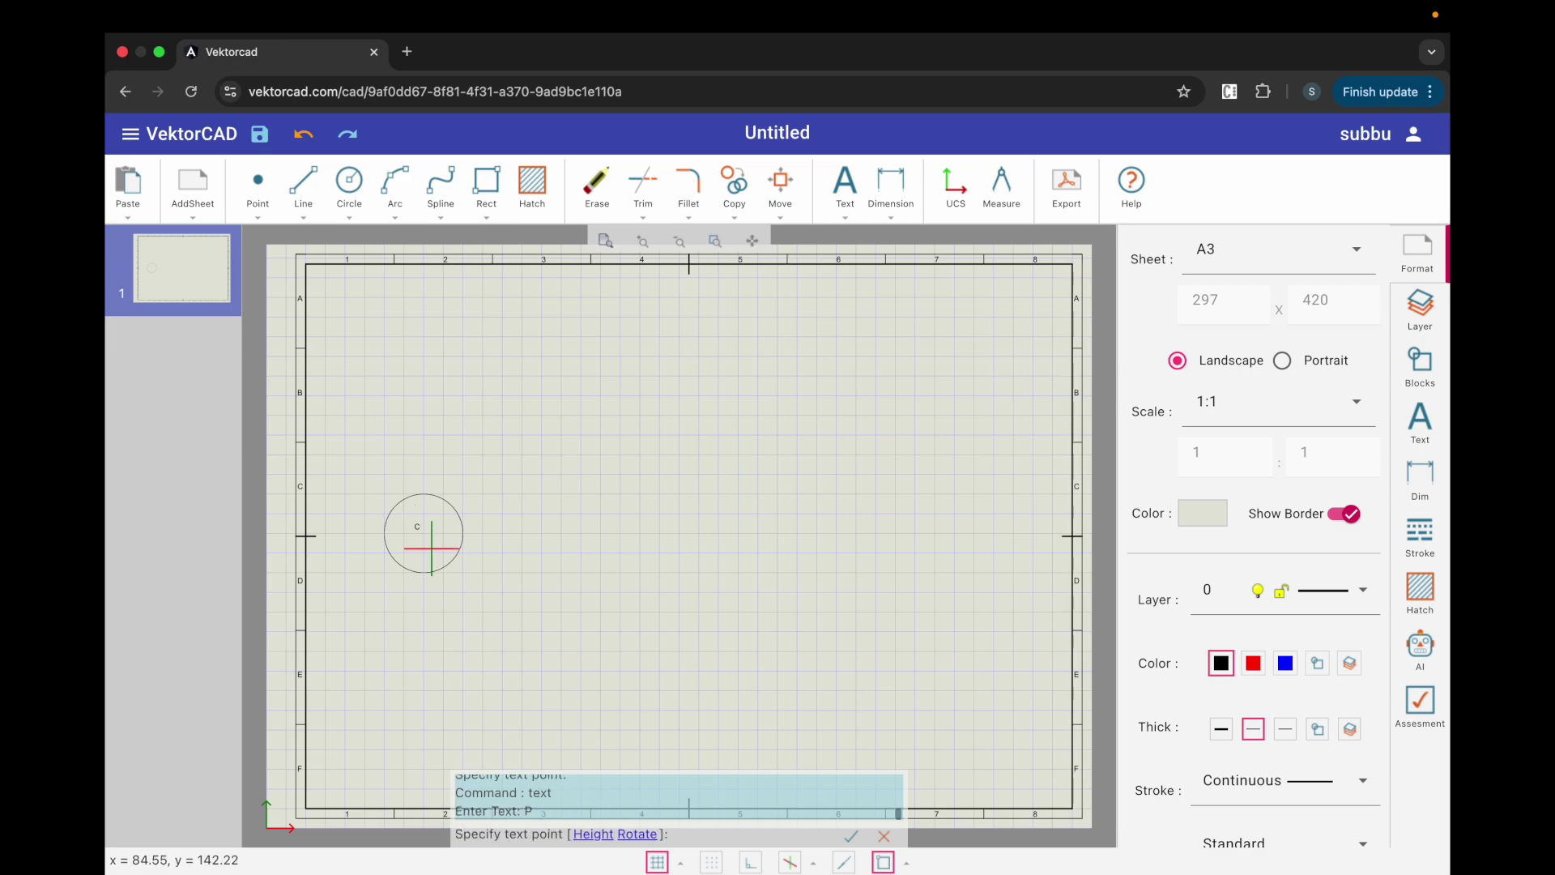
left_click(421, 589)
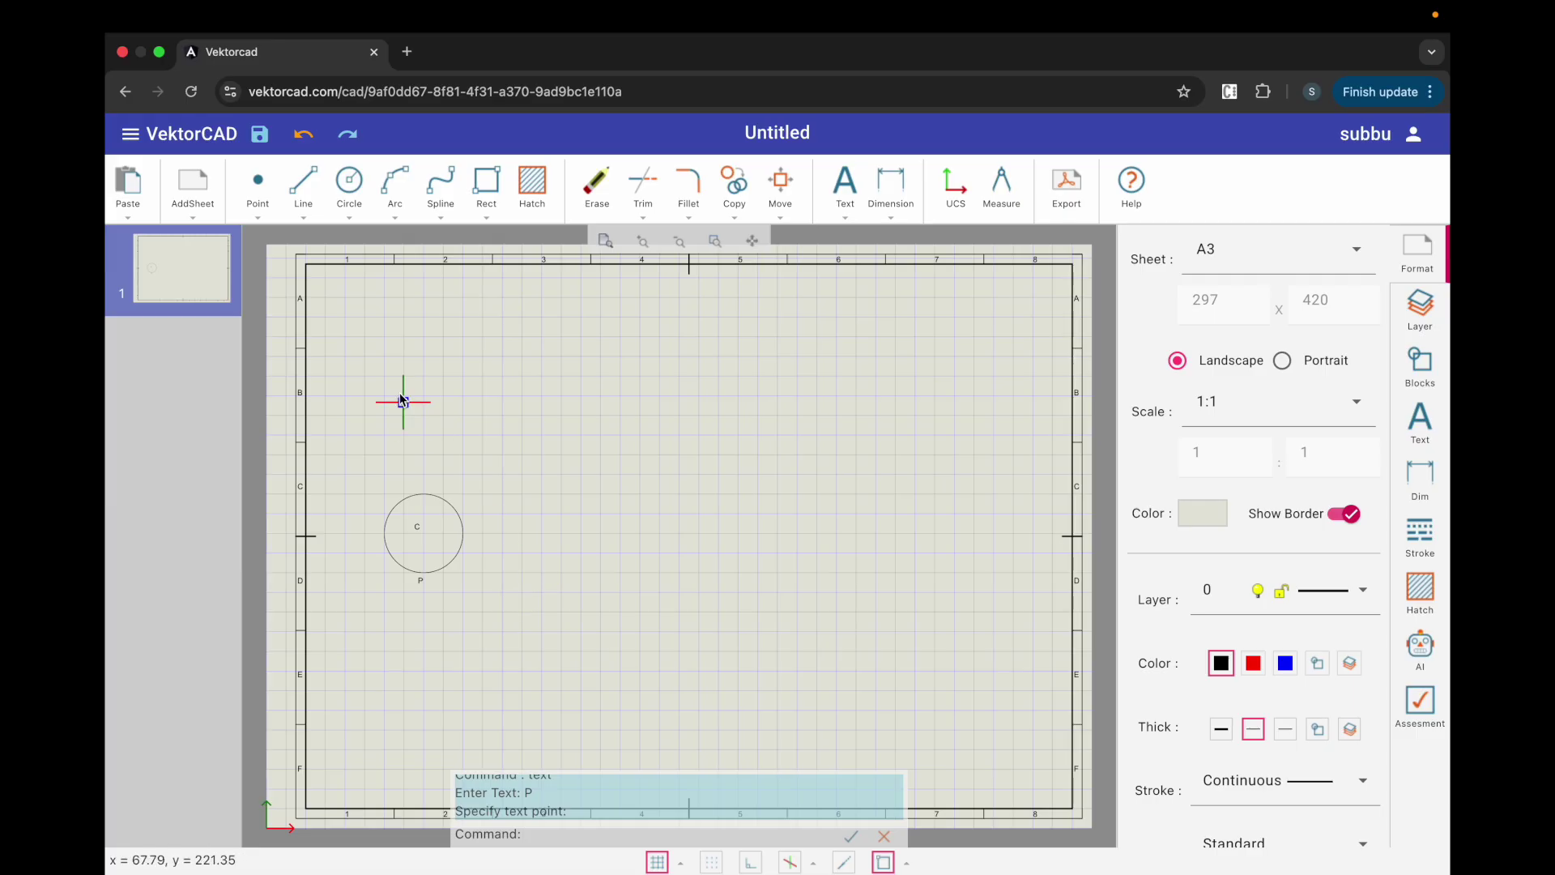
left_click(315, 201)
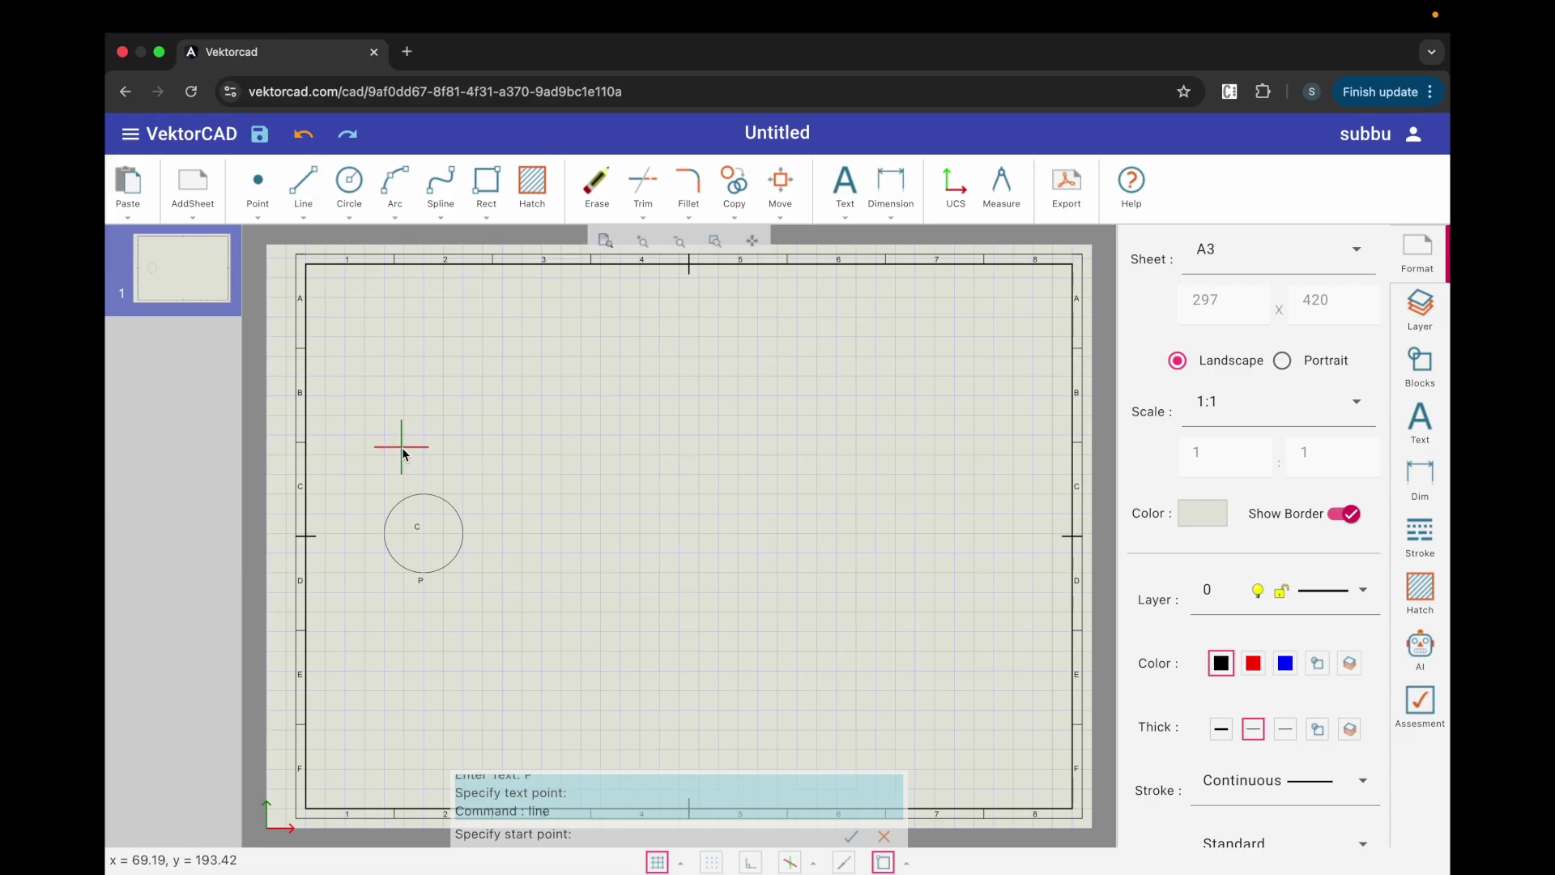
left_click(423, 570)
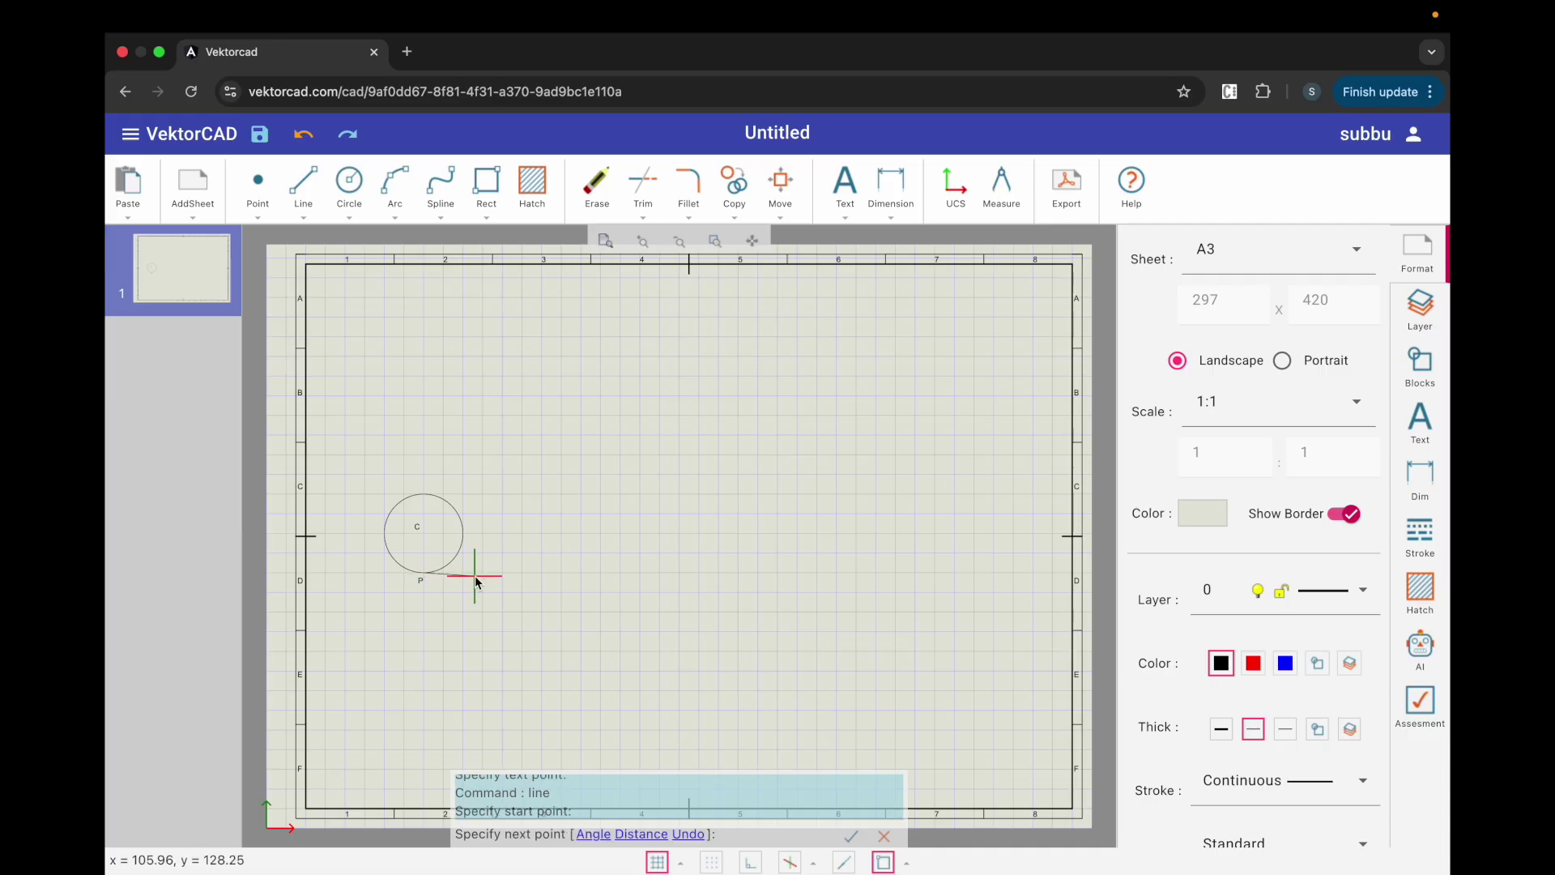
type("@126<0")
key("Return")
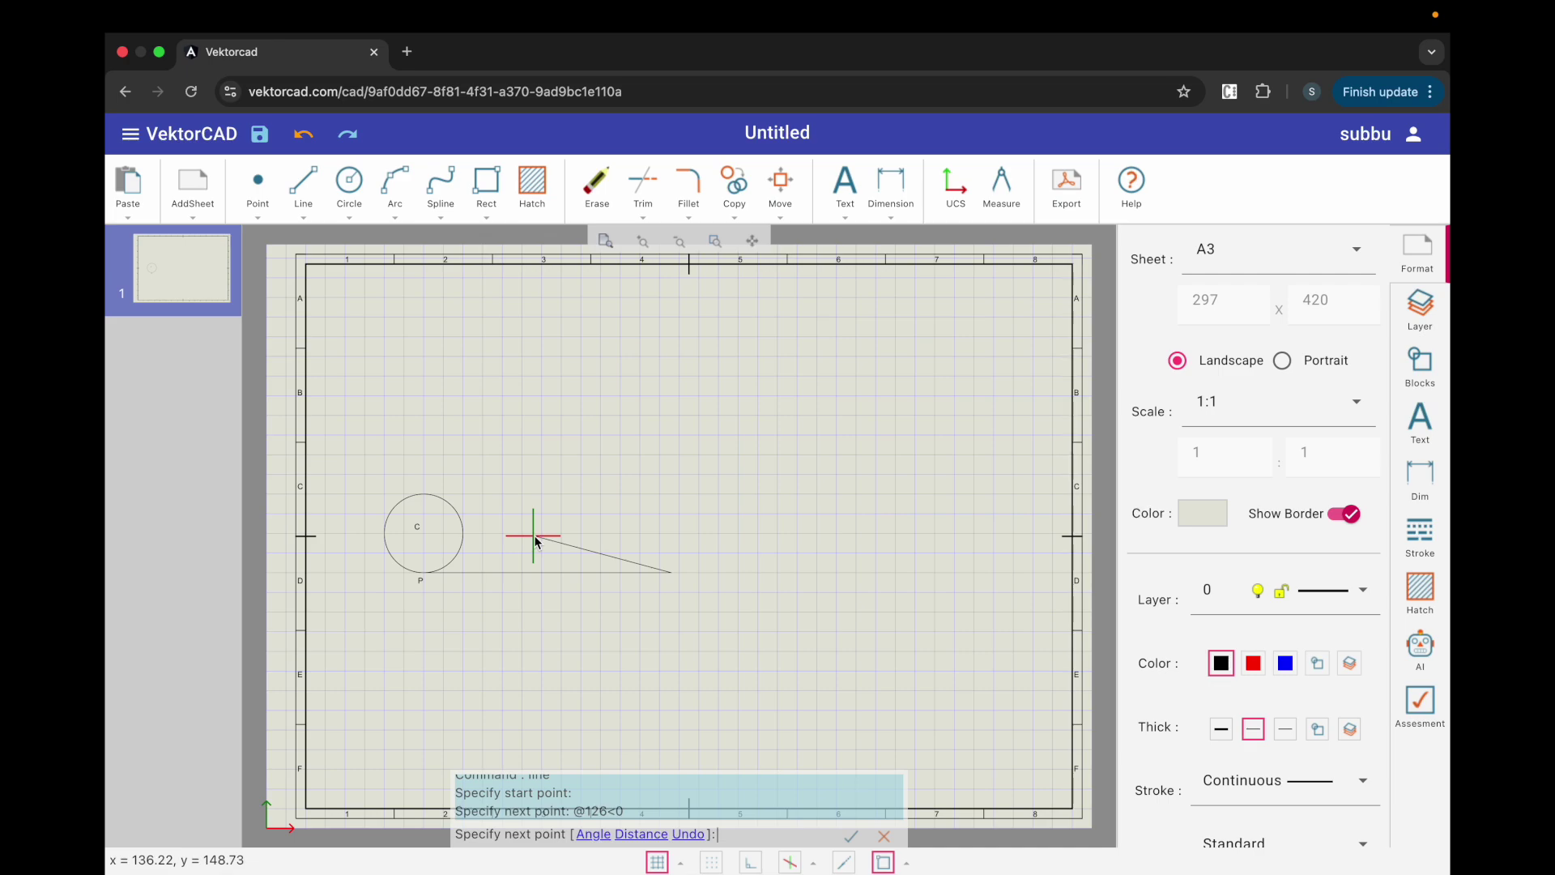
key("Return")
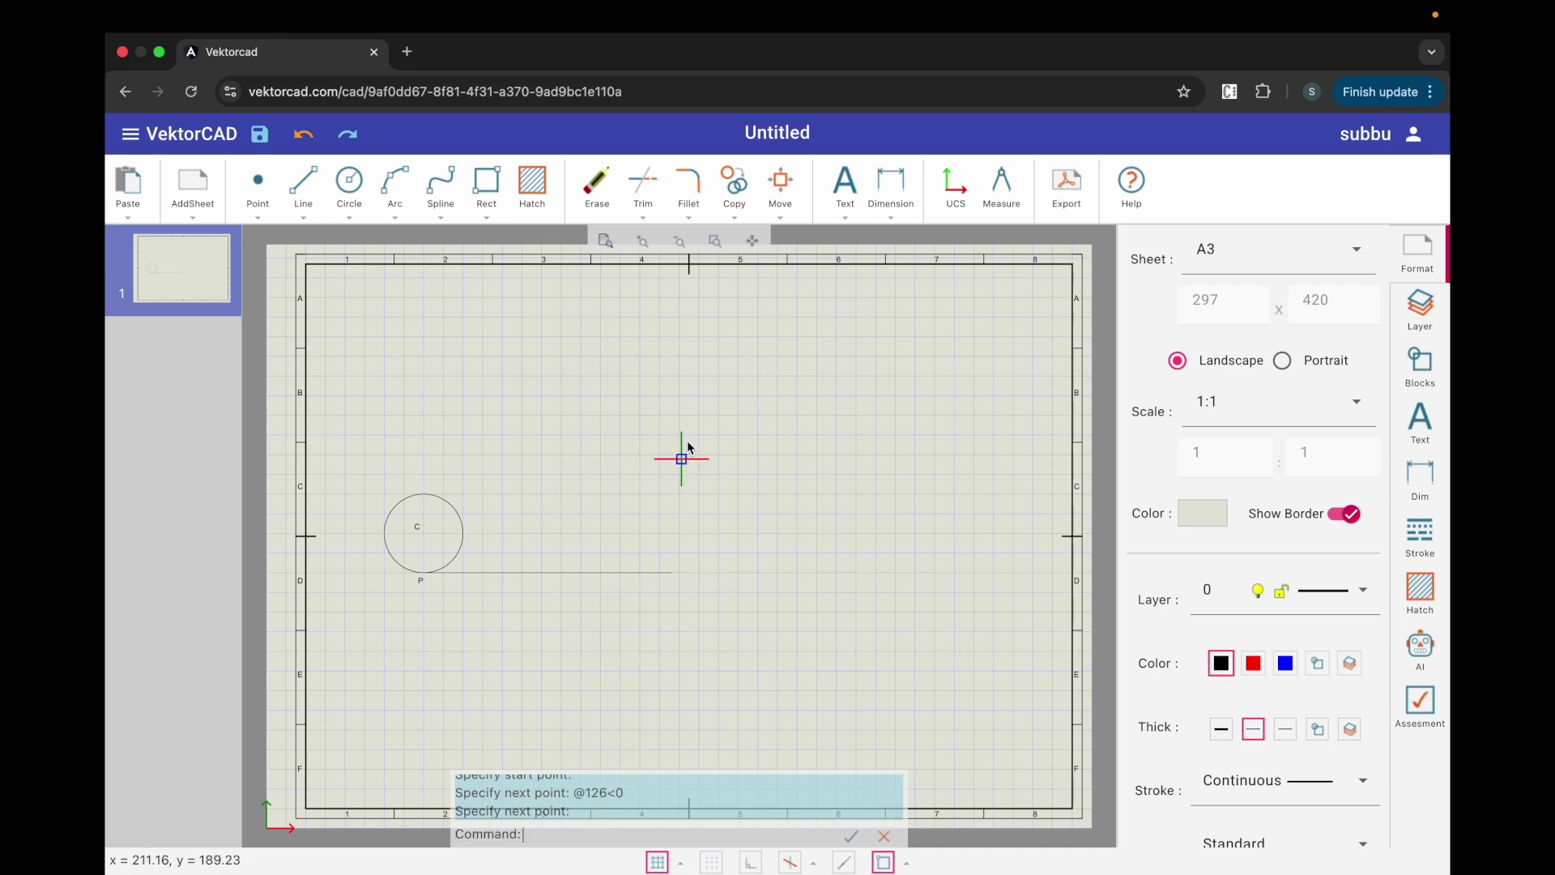
Step: Label the line's right end 'A'
left_click(843, 207)
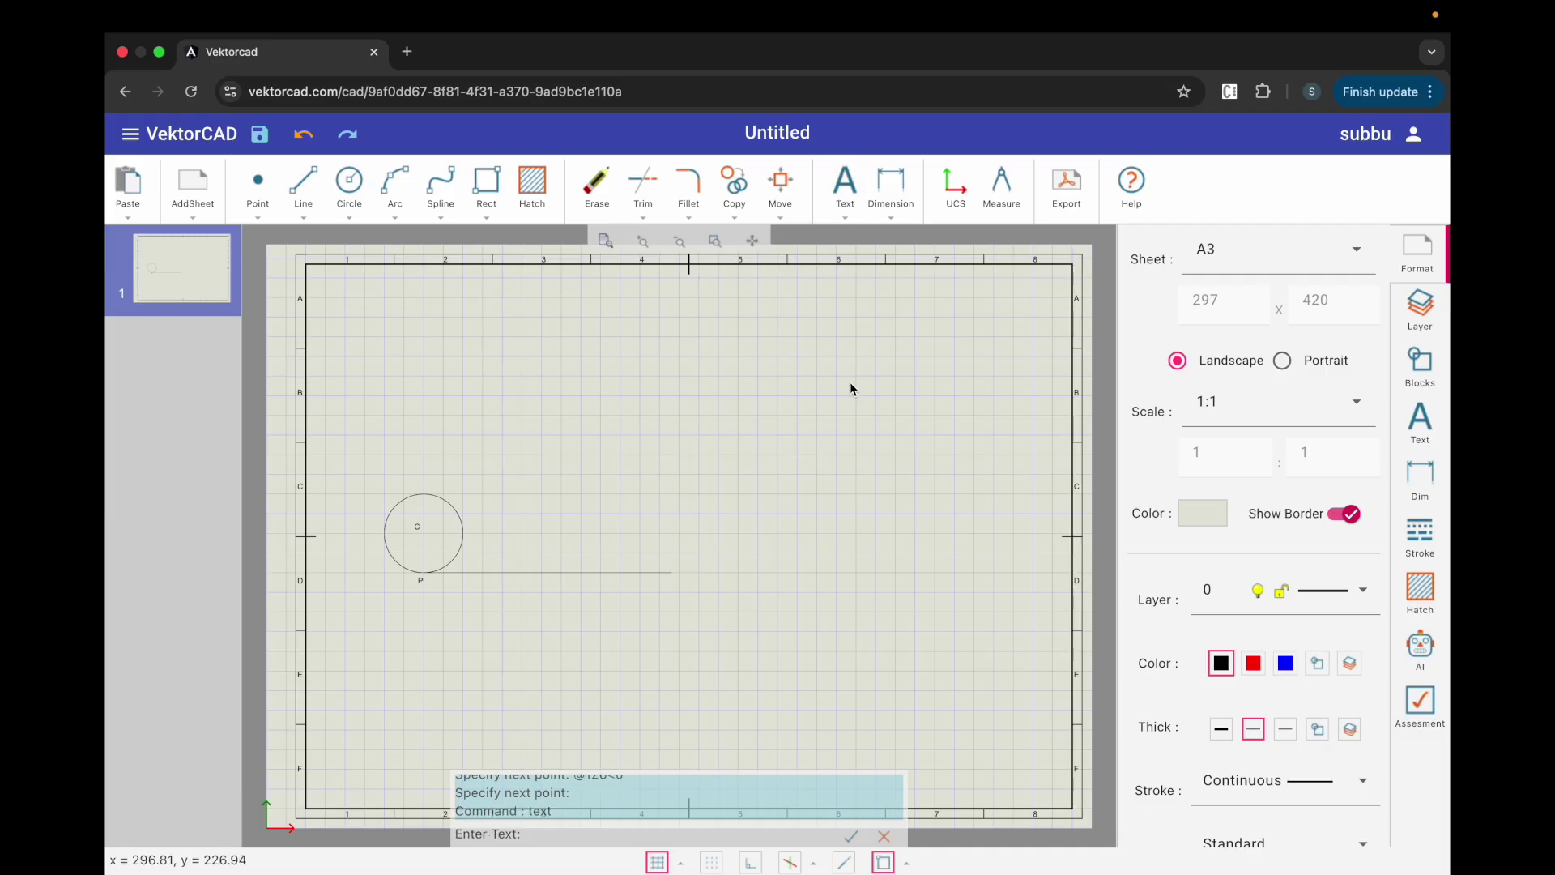
type("A")
key("Return")
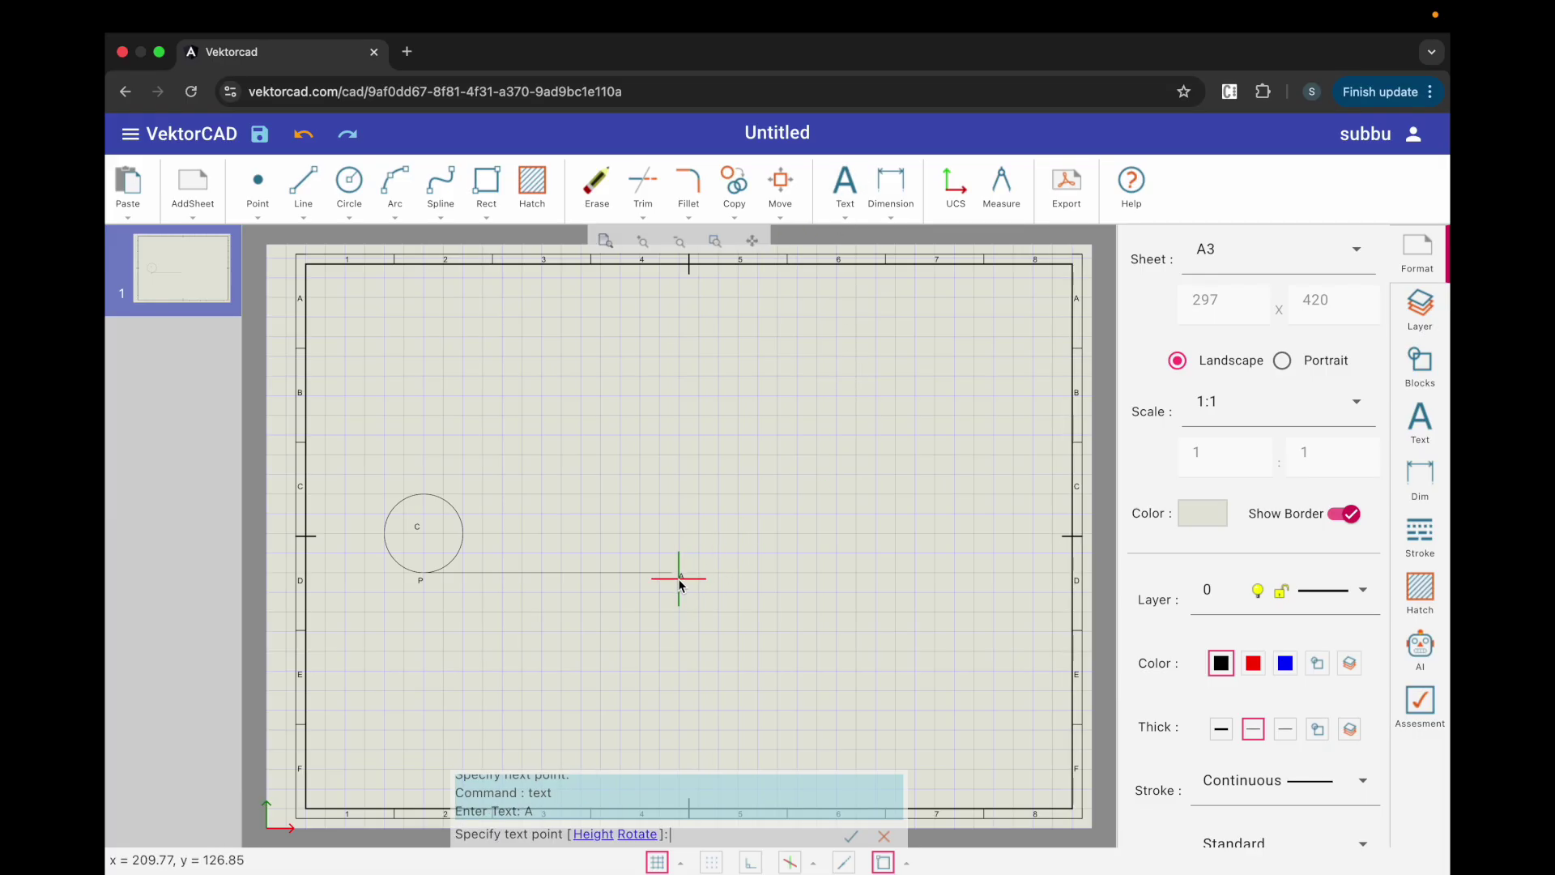
left_click(679, 584)
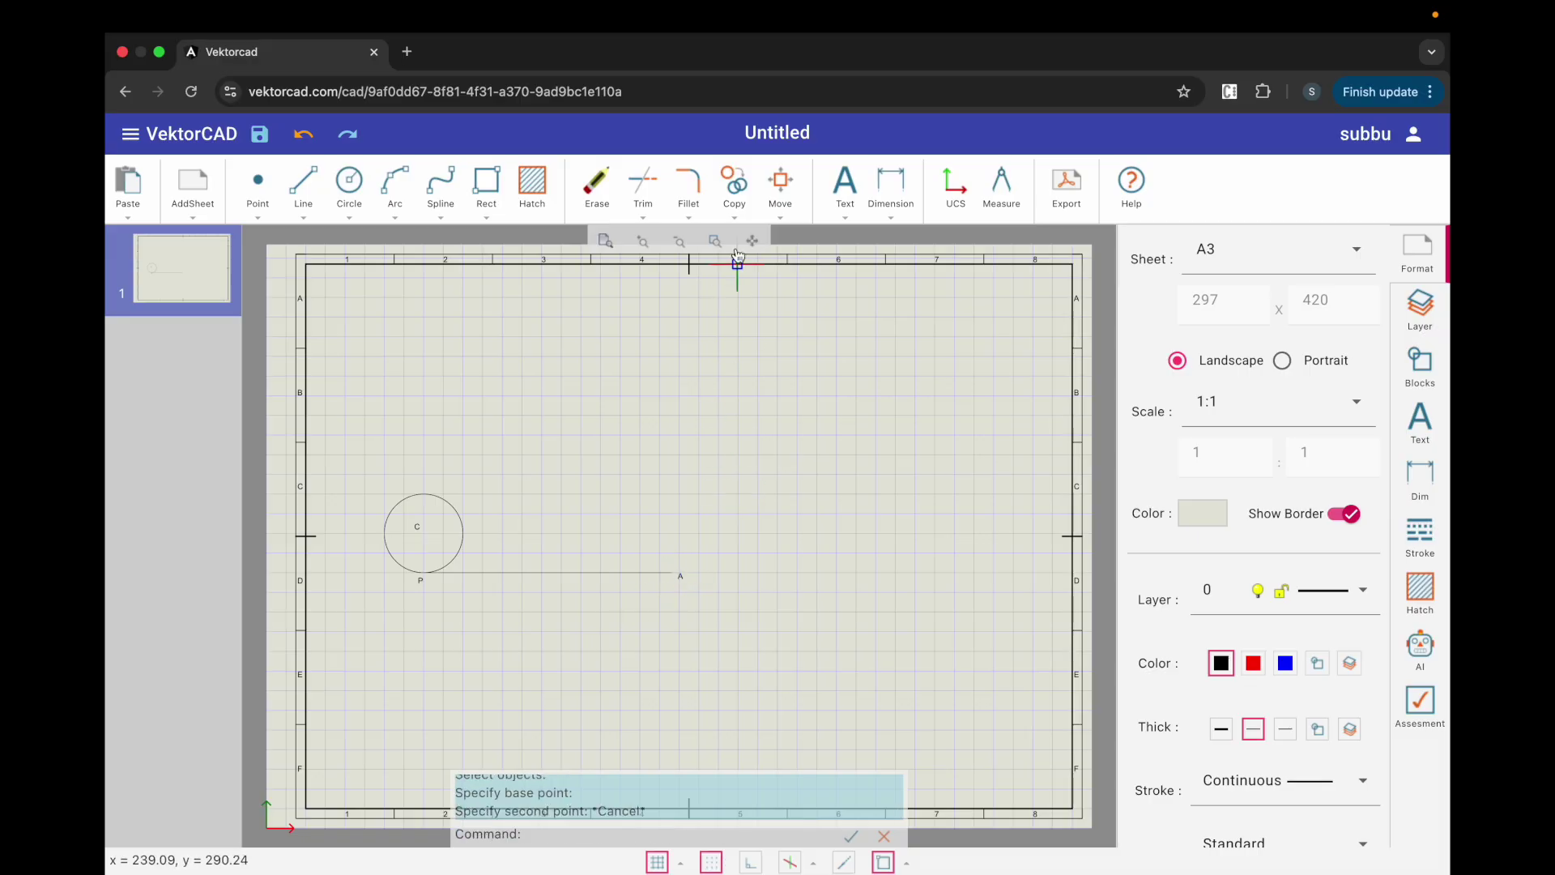
Step: Copy line PA up to the circle's centre and top heights
left_click(734, 193)
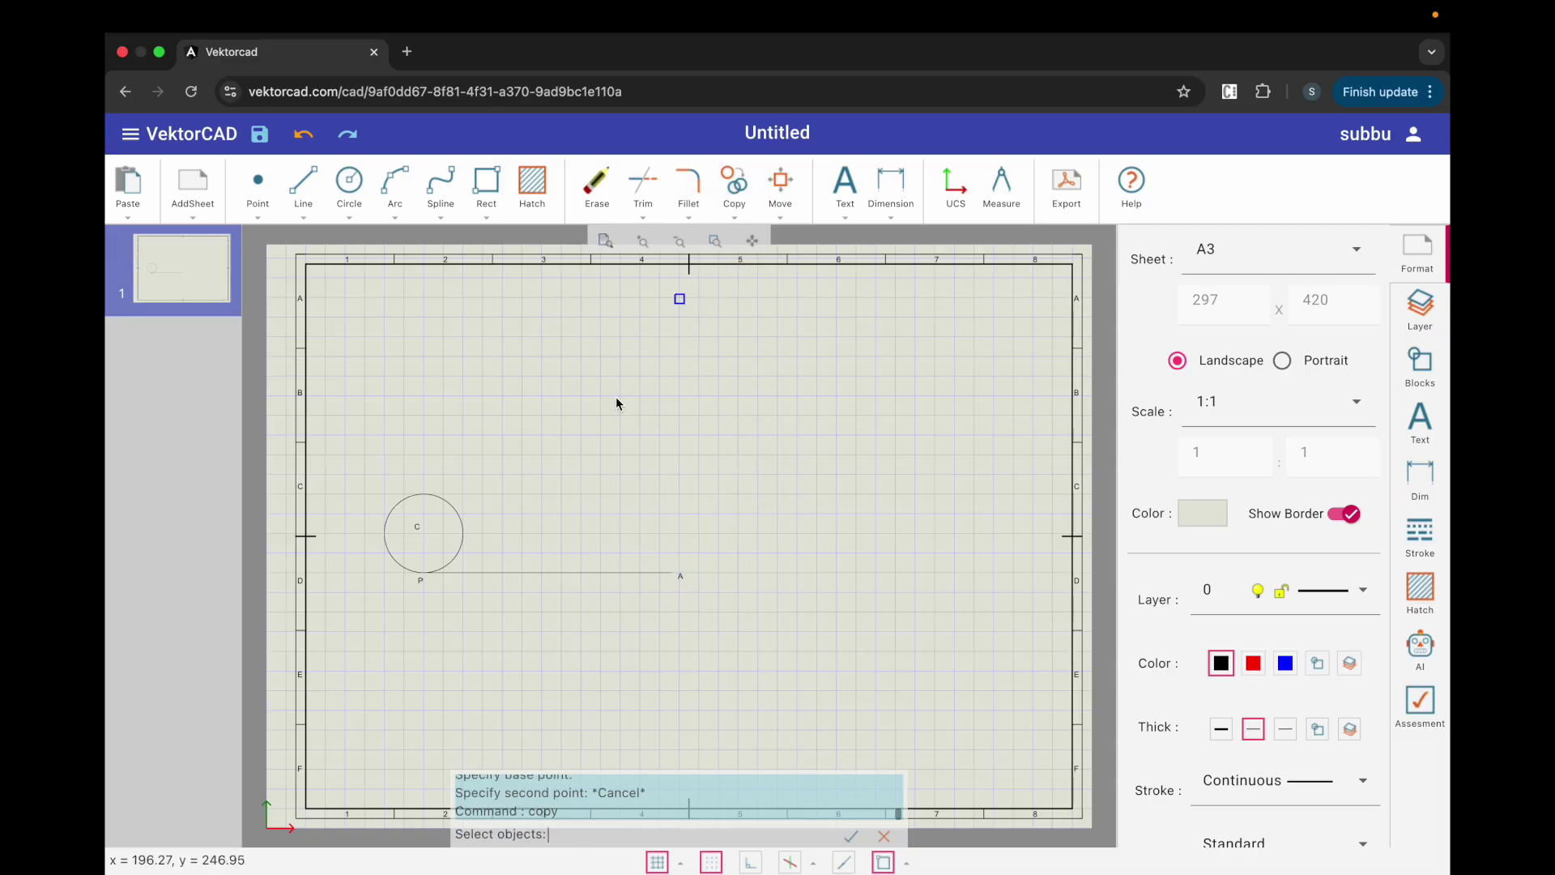
left_click(473, 573)
key("Return")
left_click(422, 573)
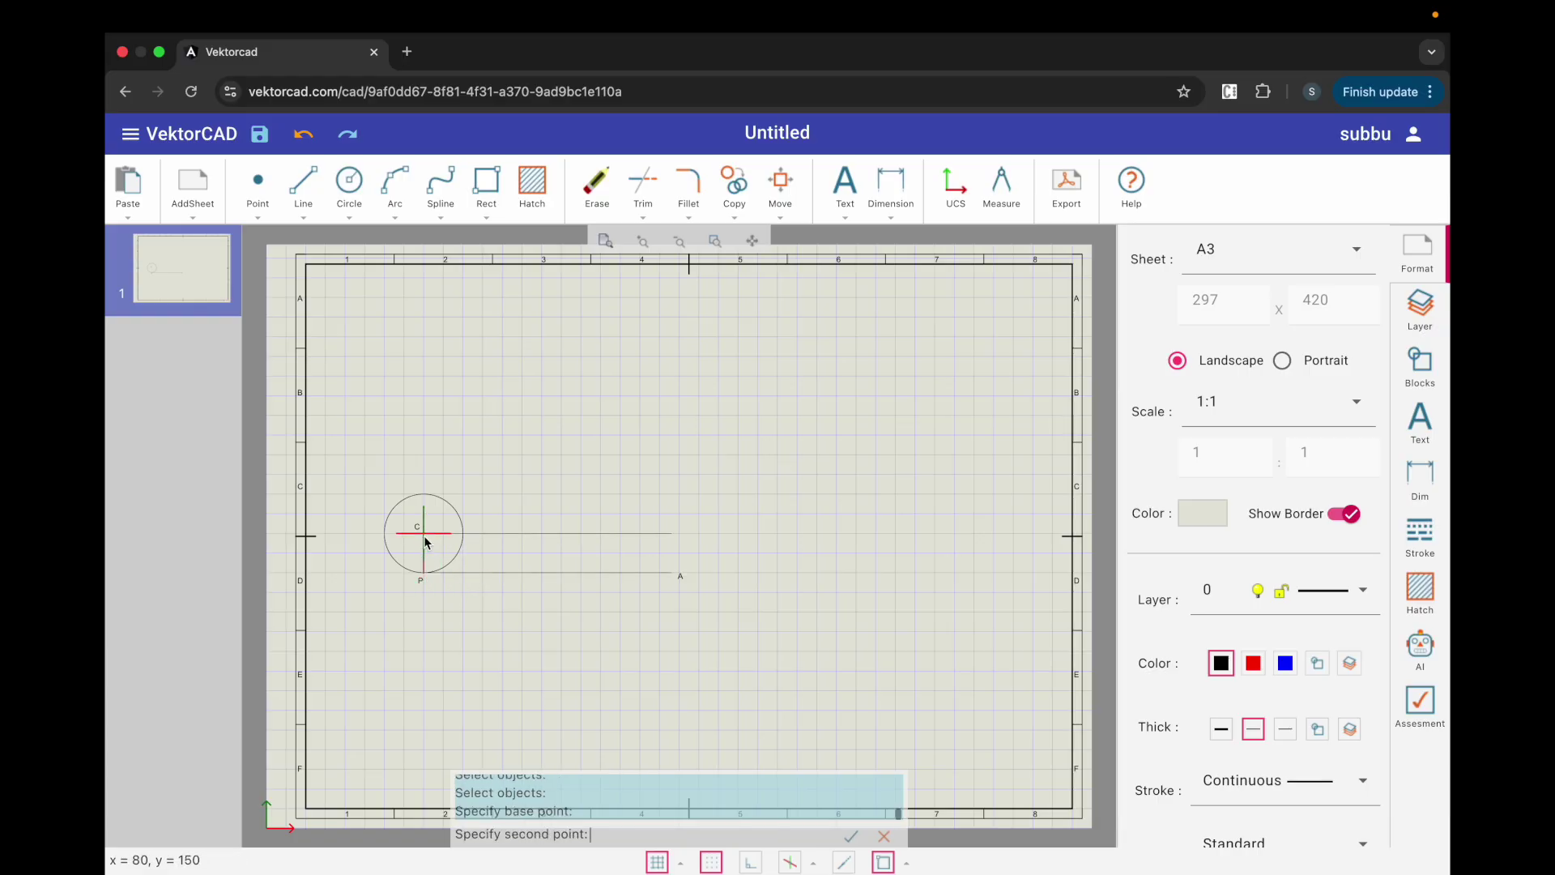
left_click(423, 532)
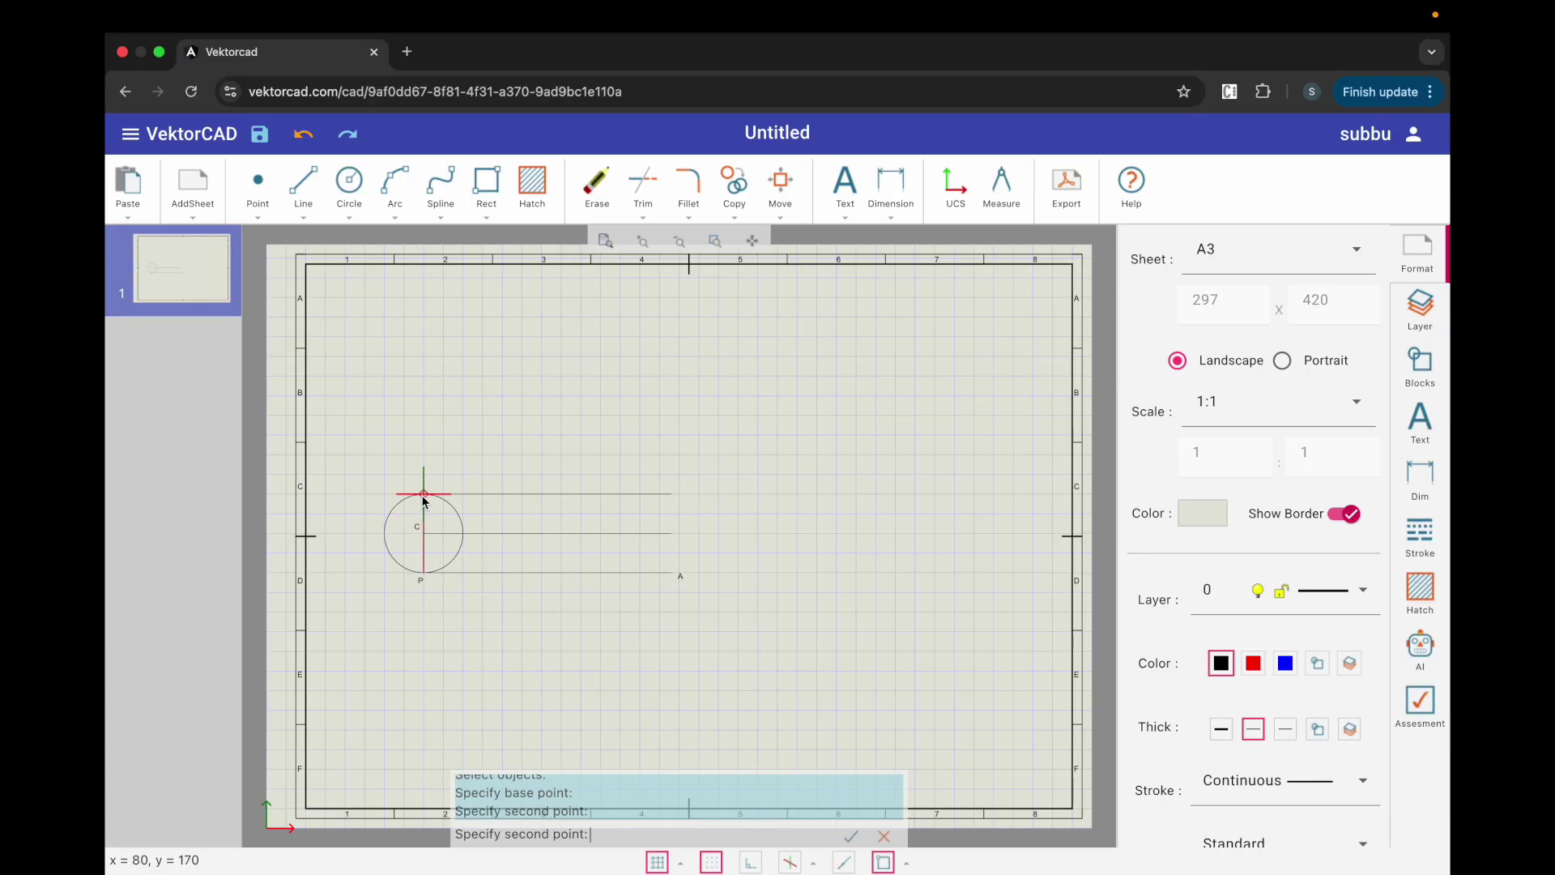
left_click(423, 496)
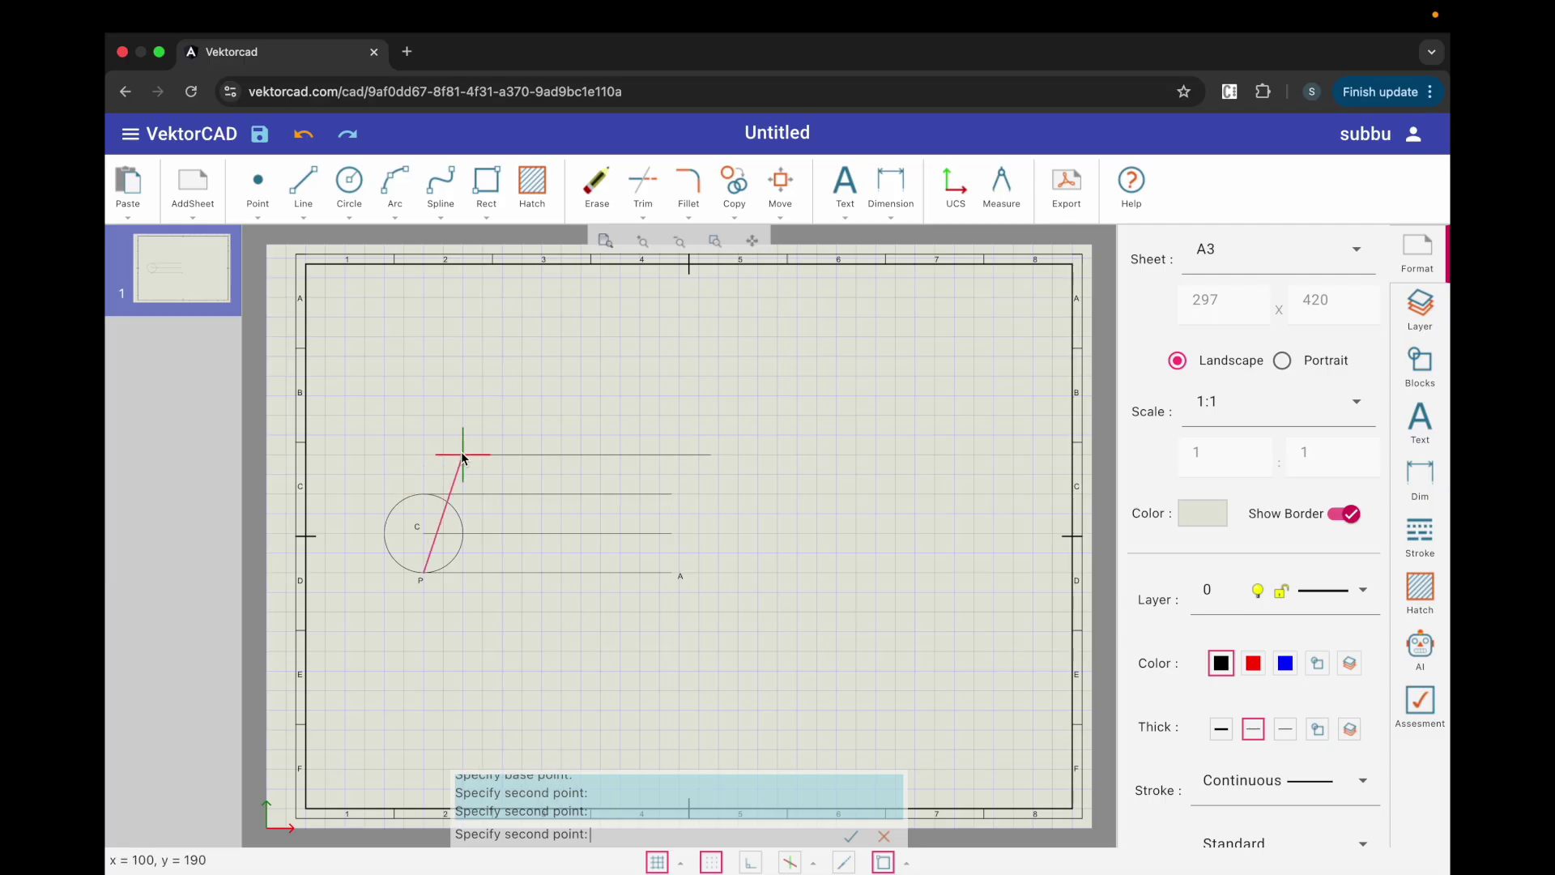
key("Escape")
Step: Draw the radius line from centre C down to P
left_click(304, 184)
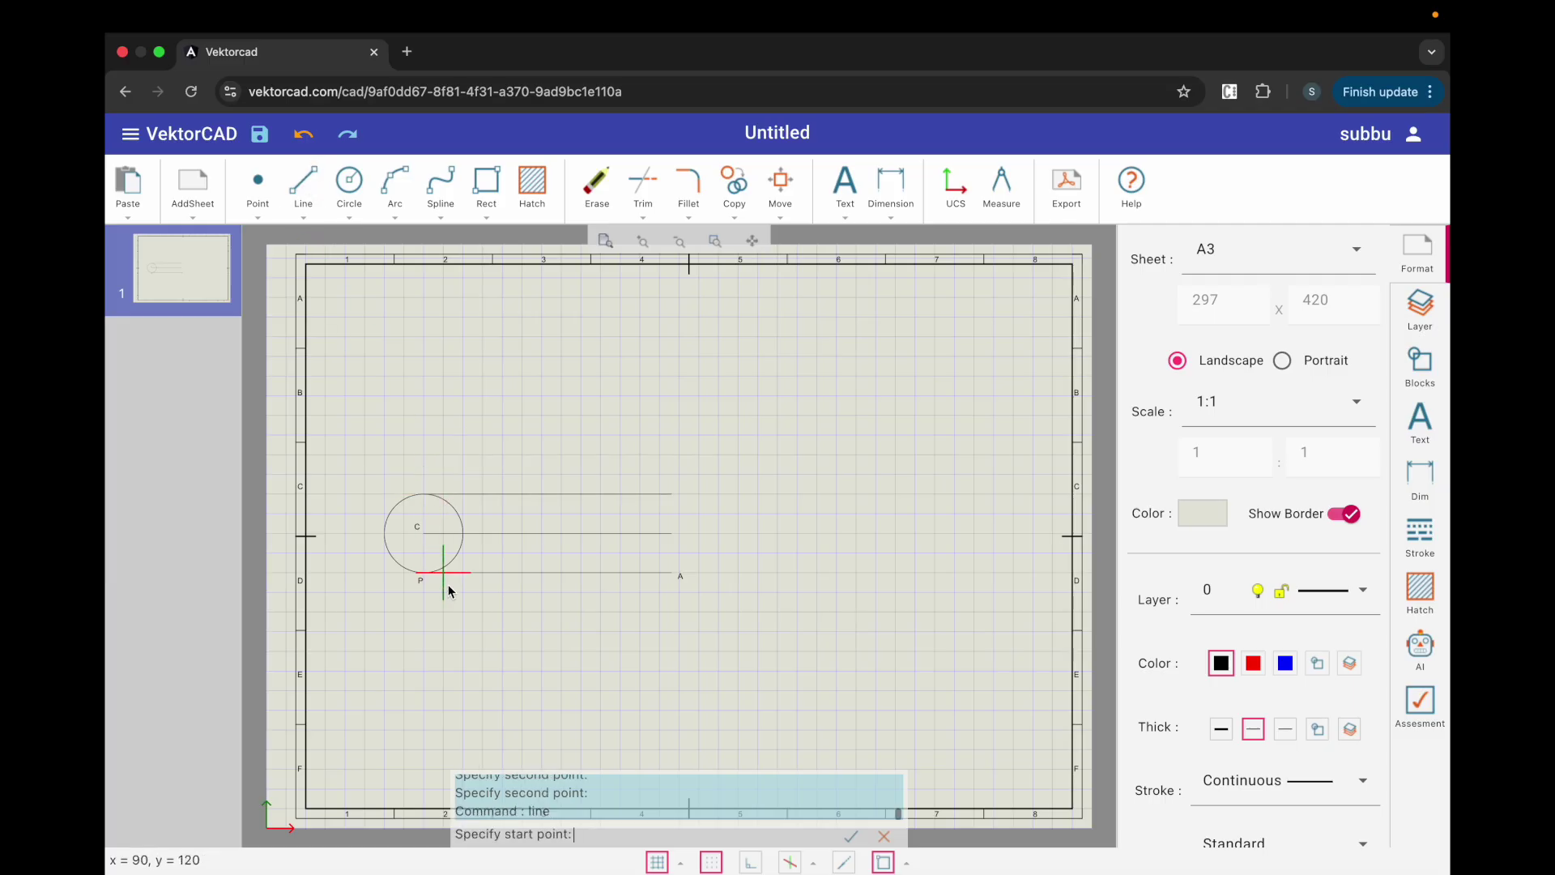
left_click(423, 533)
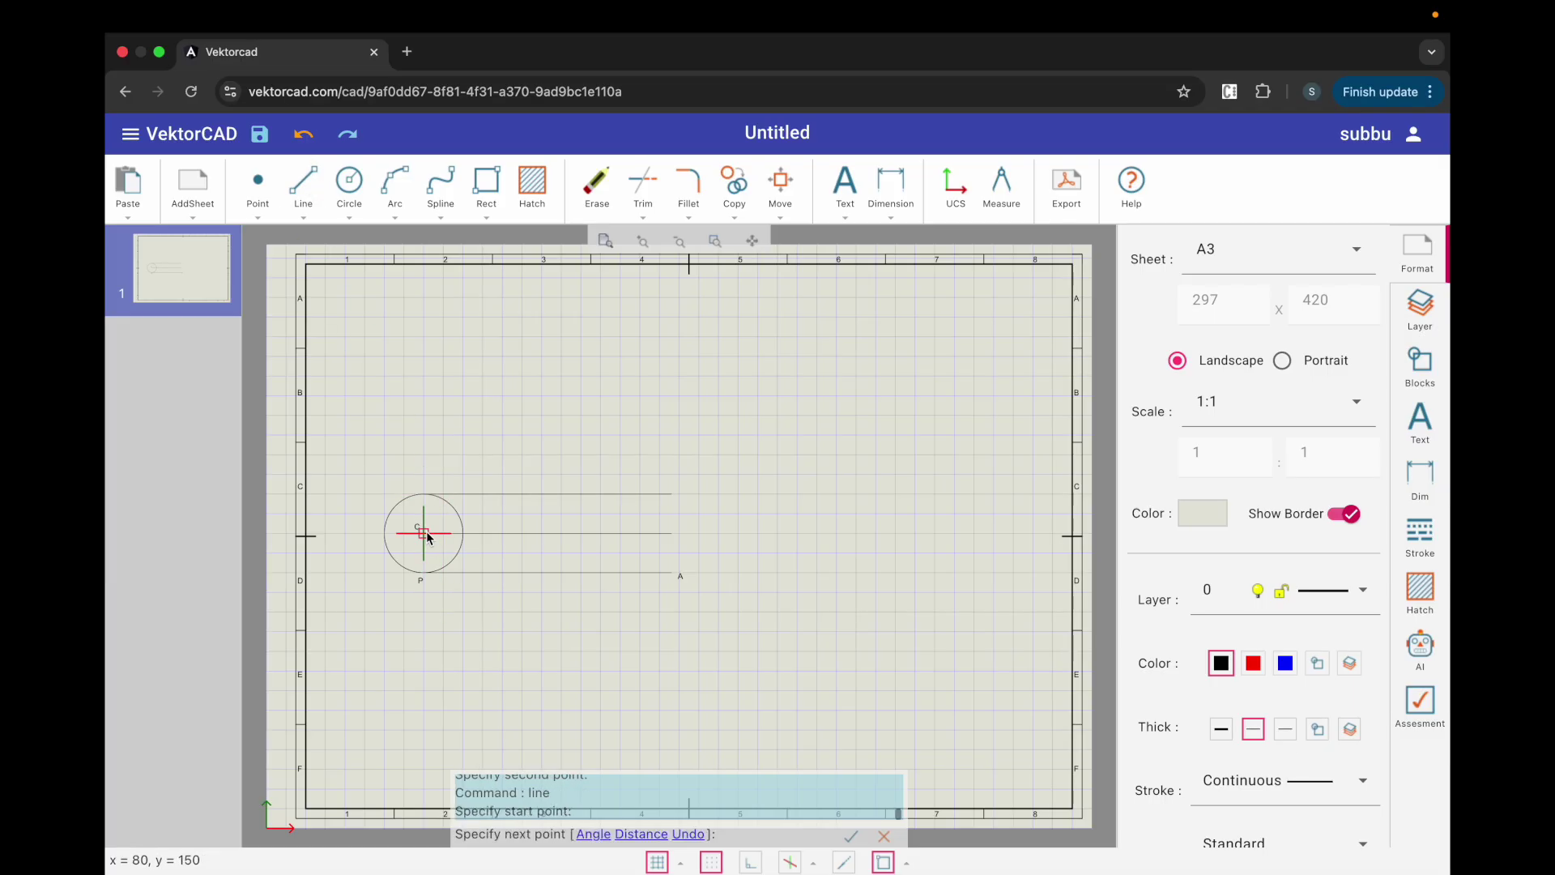
left_click(423, 572)
key("Escape")
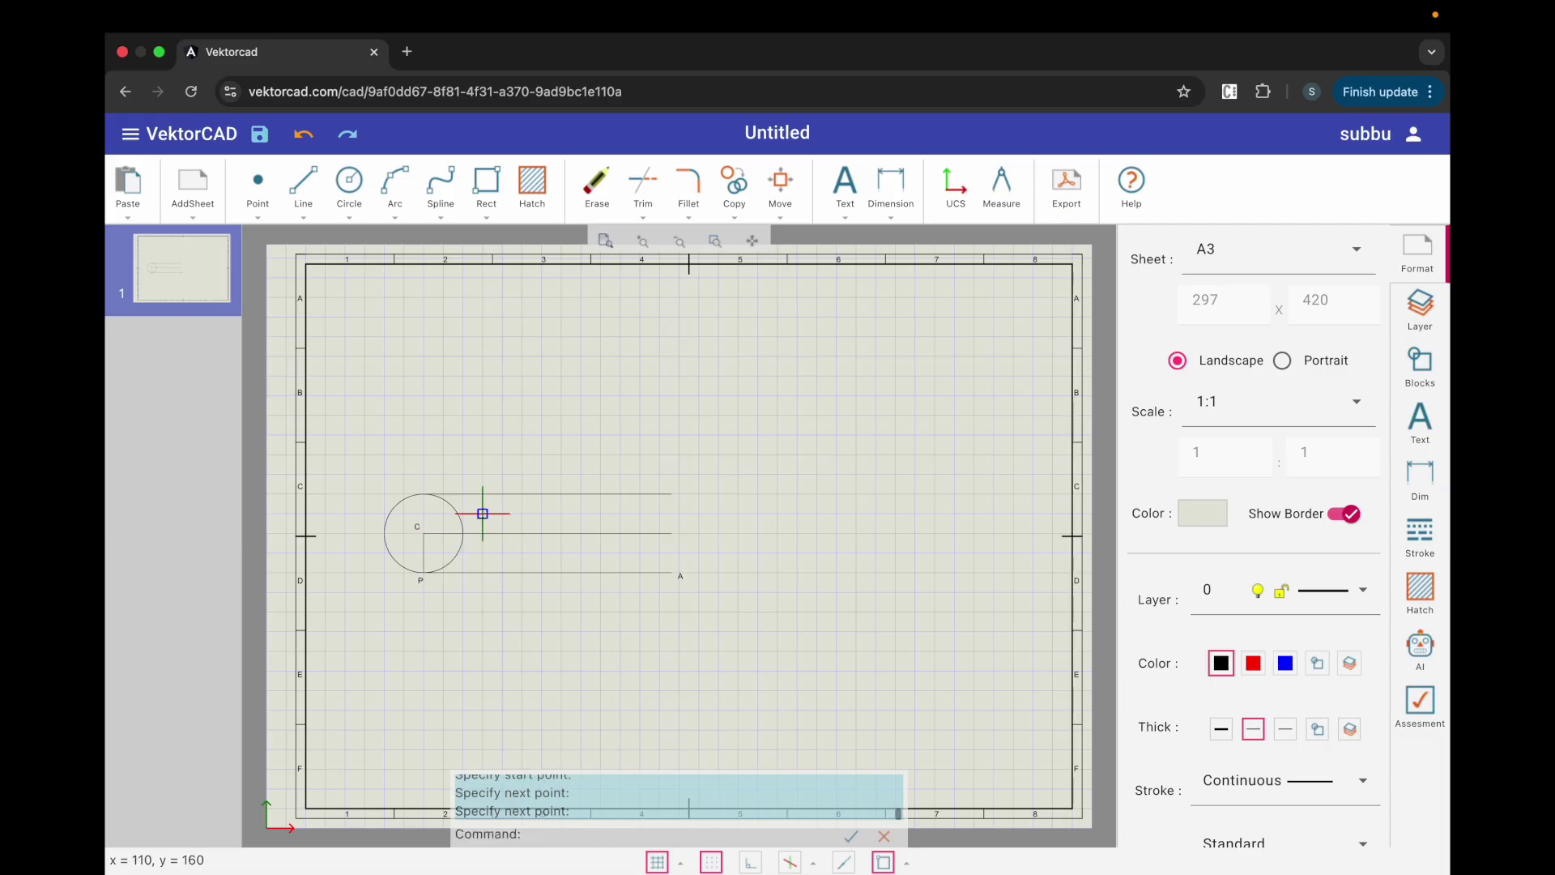
Step: Polar-array radius CP into 12 copies around centre C over 360°
left_click(735, 216)
left_click(770, 432)
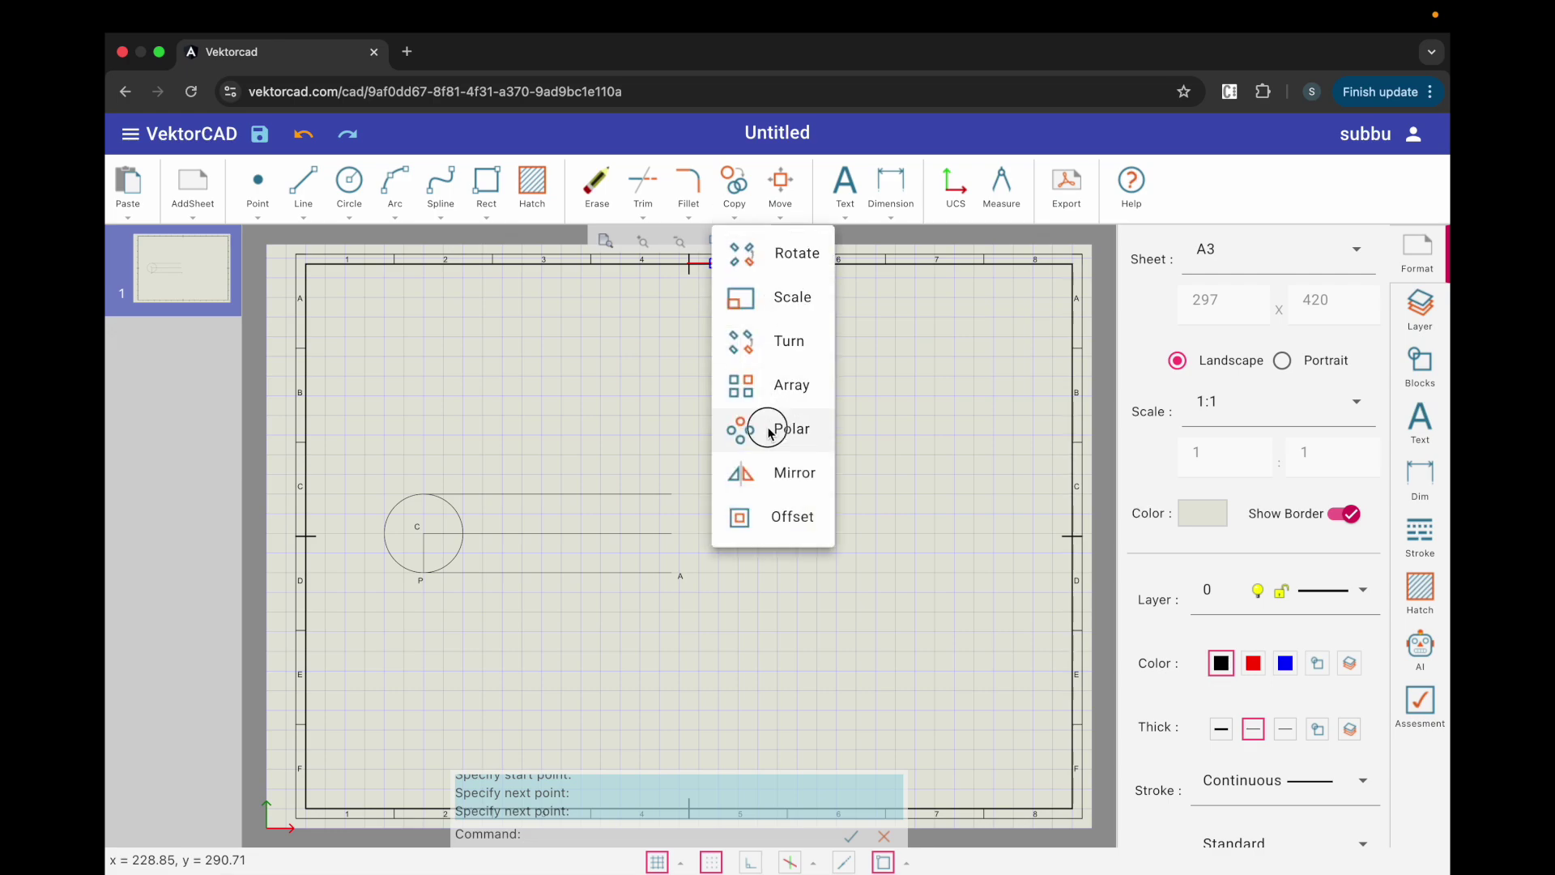
left_click(426, 553)
key("Return")
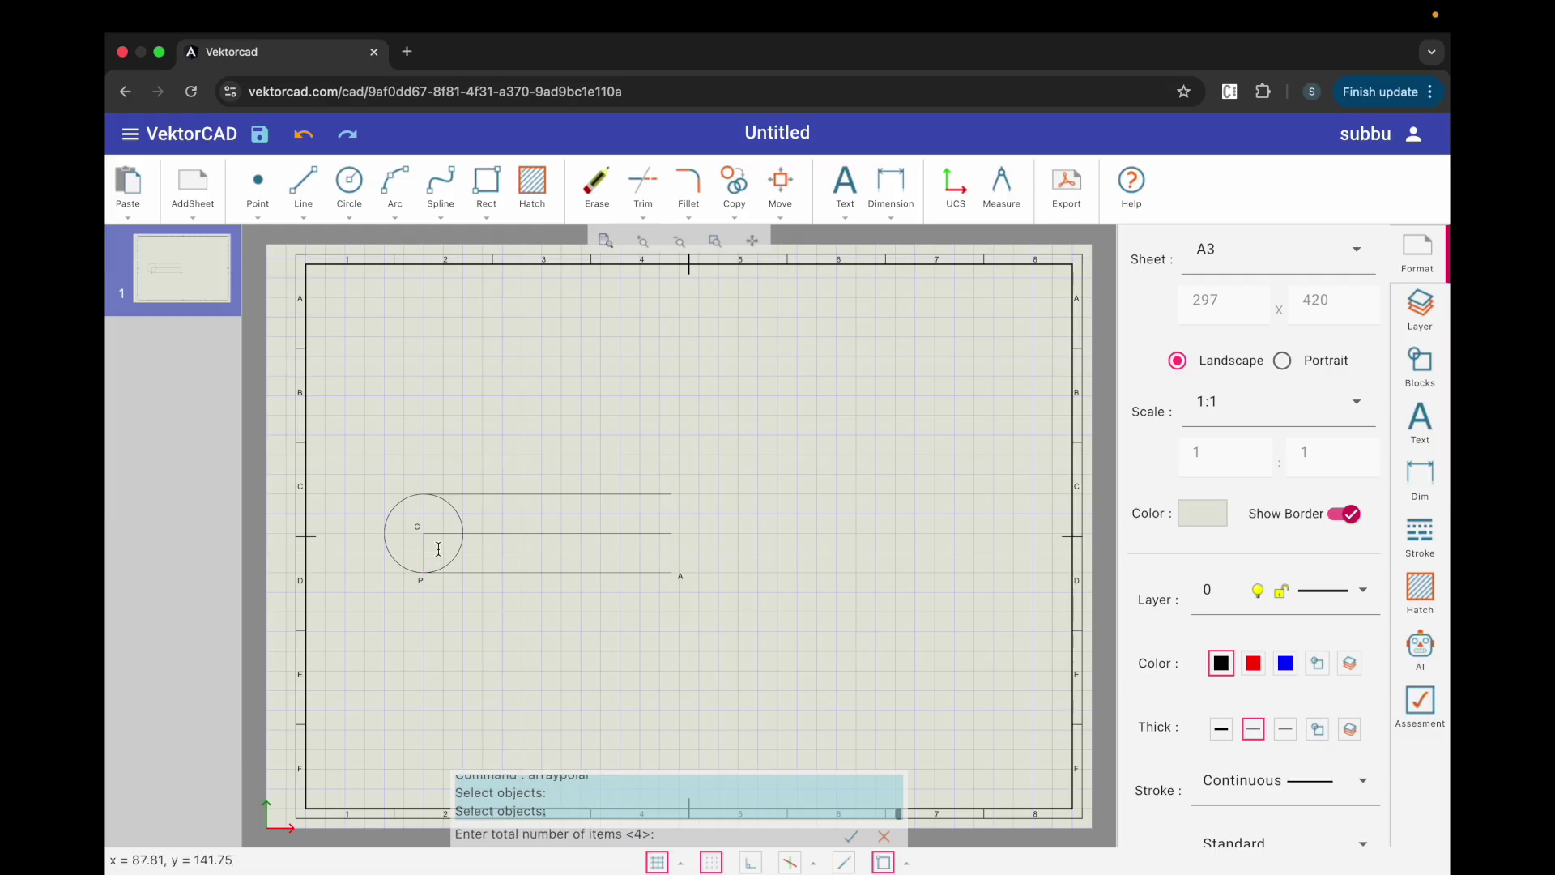
type("12")
key("Return")
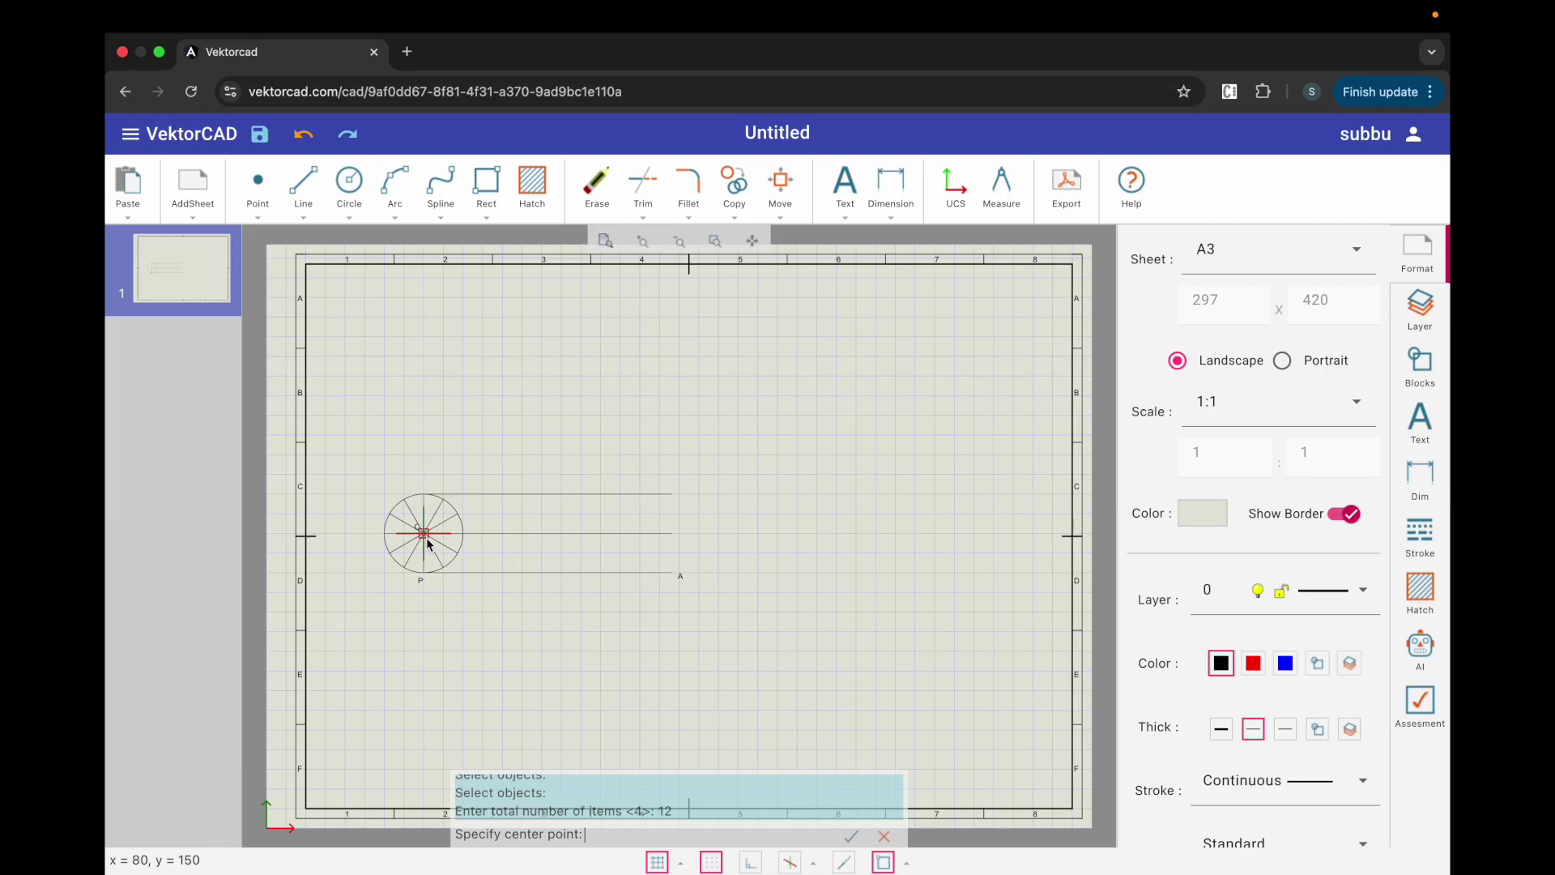
left_click(425, 538)
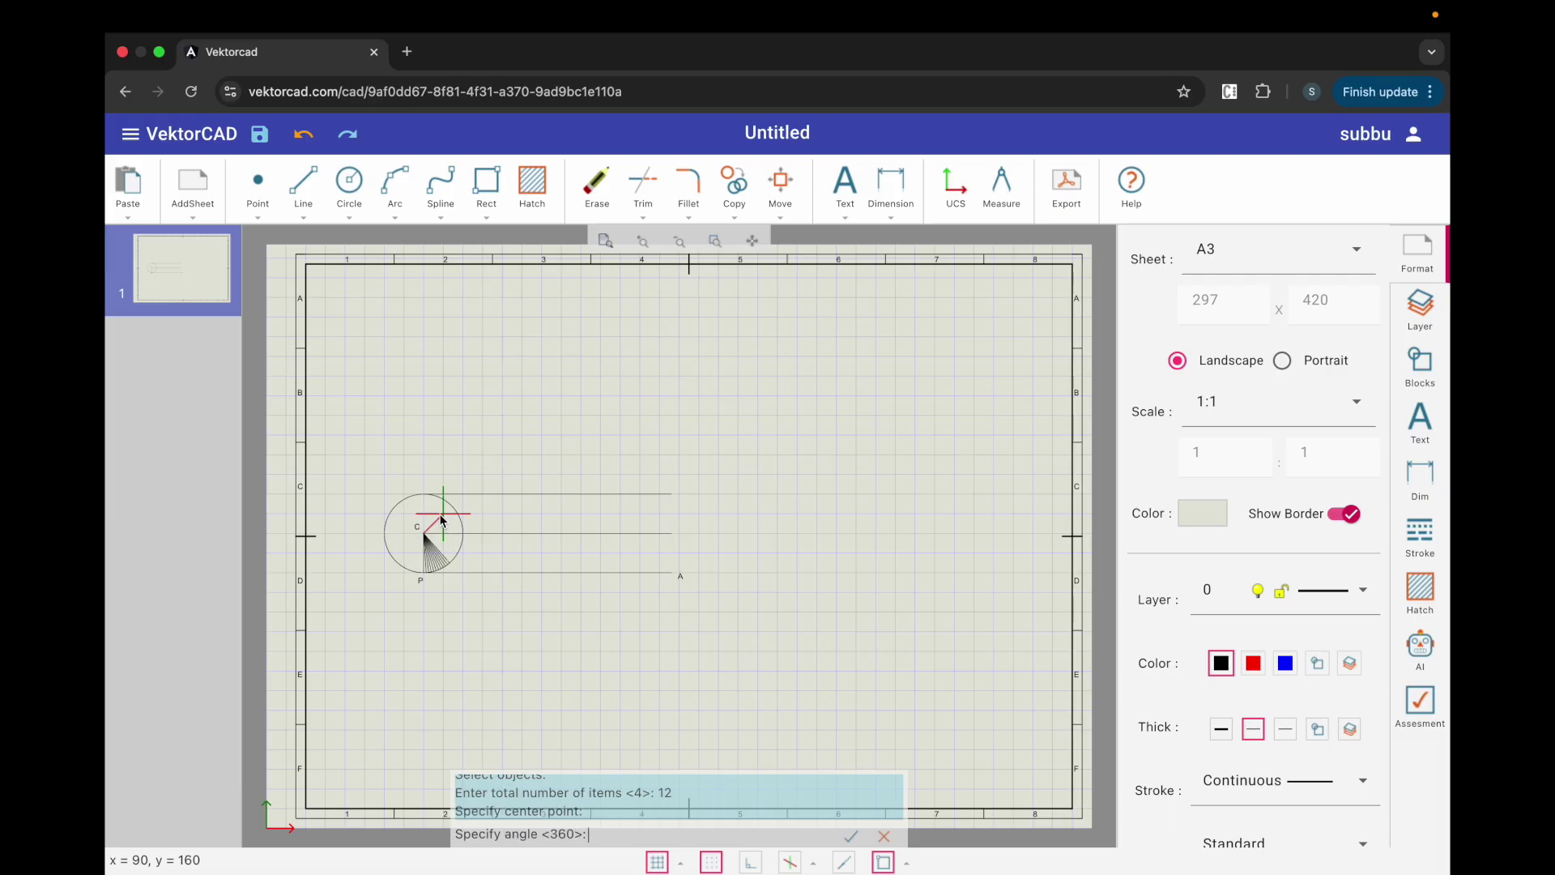
key("Return")
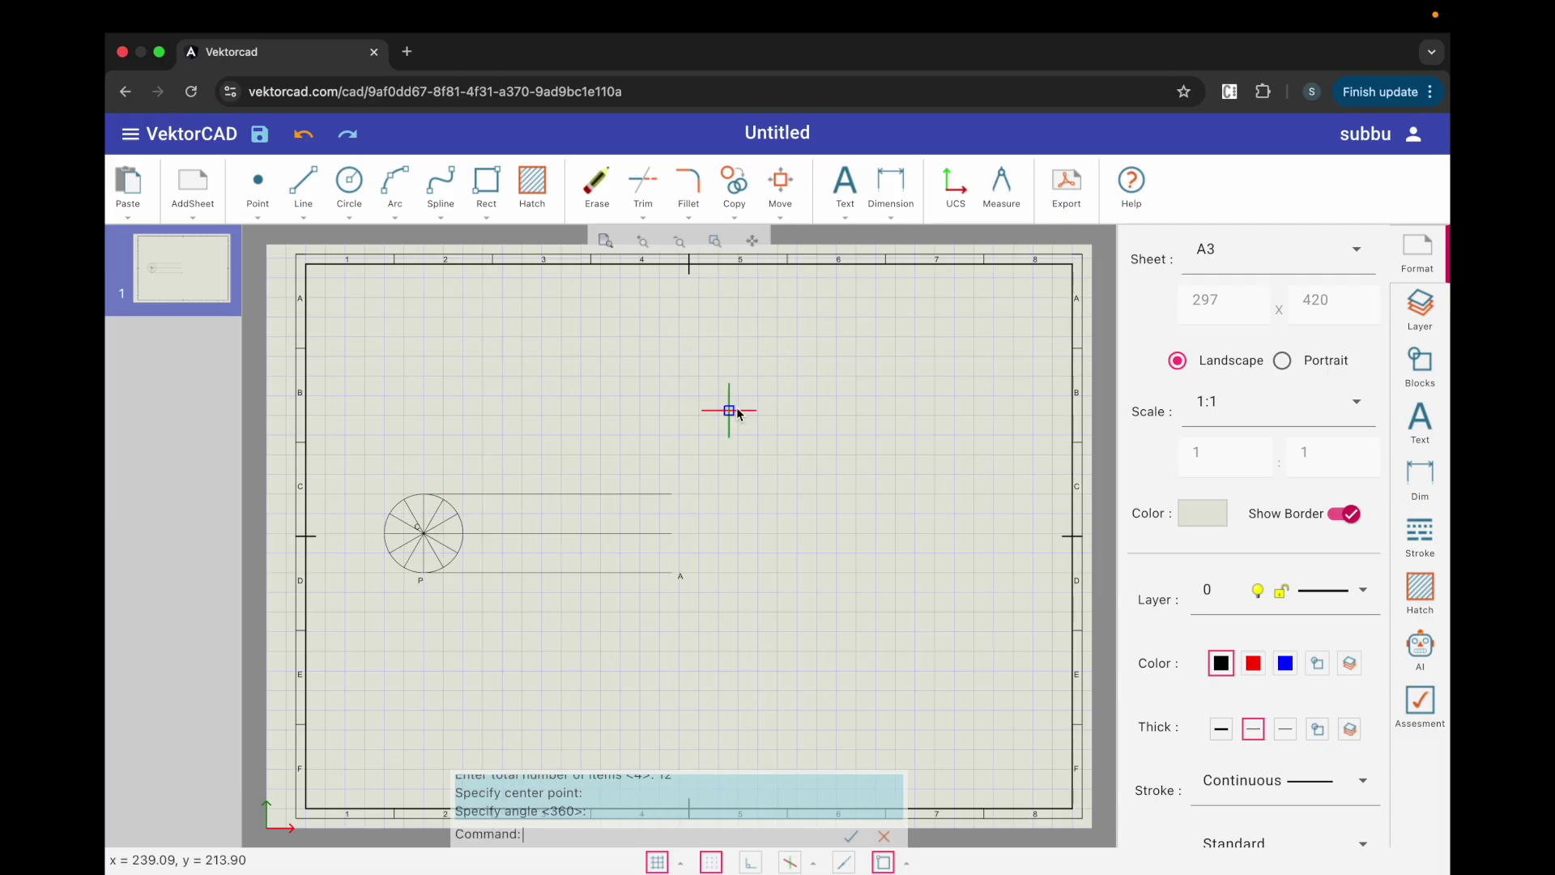
Step: With snapping off, label the first division points 1' through 5' around the circle
left_click(845, 188)
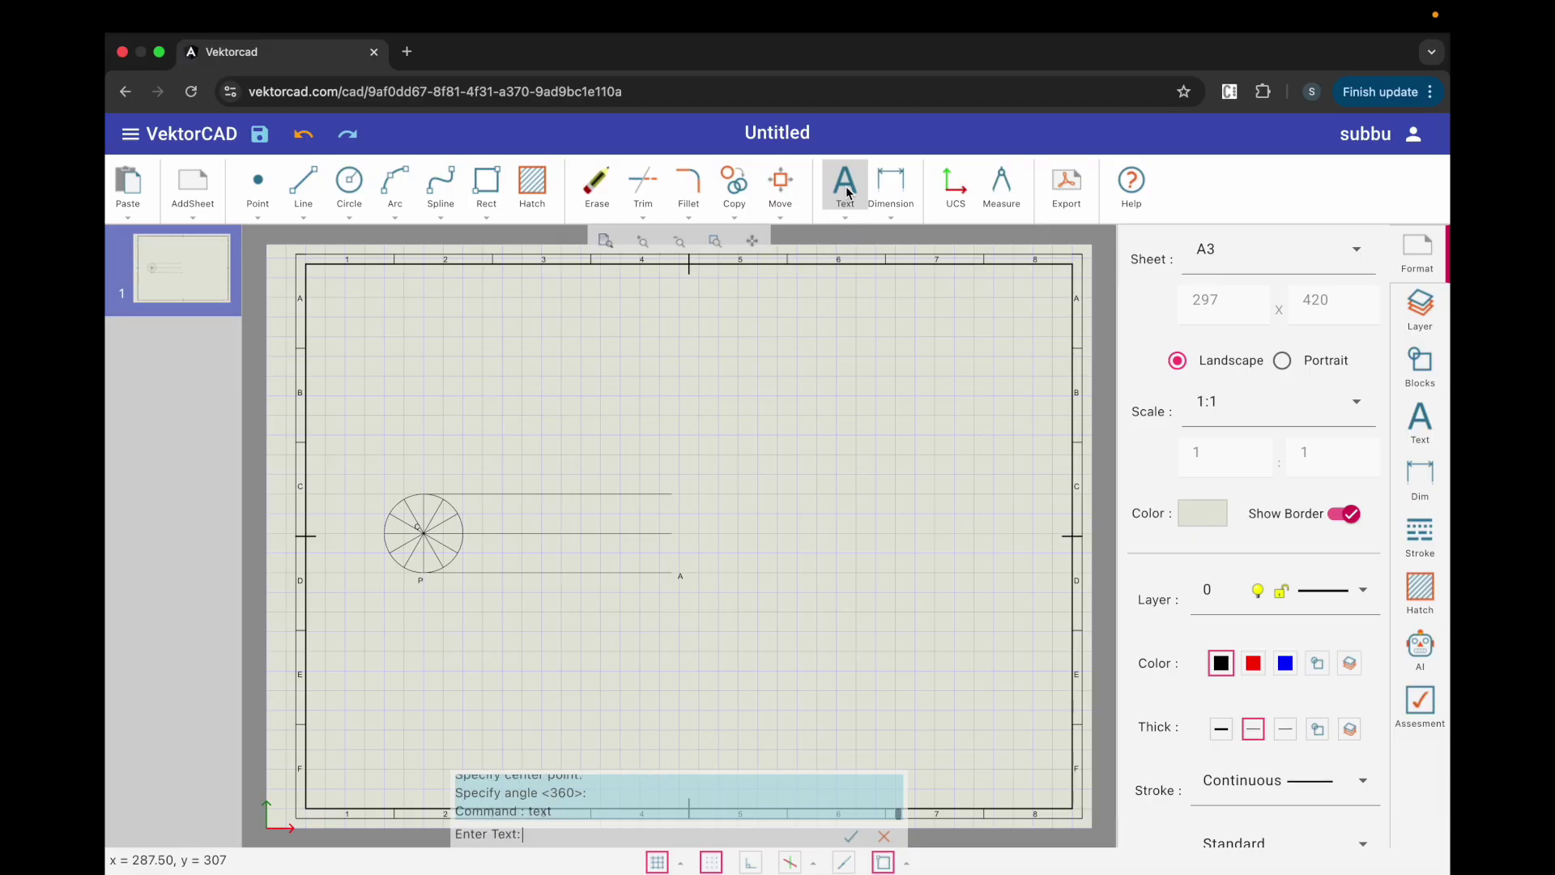
type("1'")
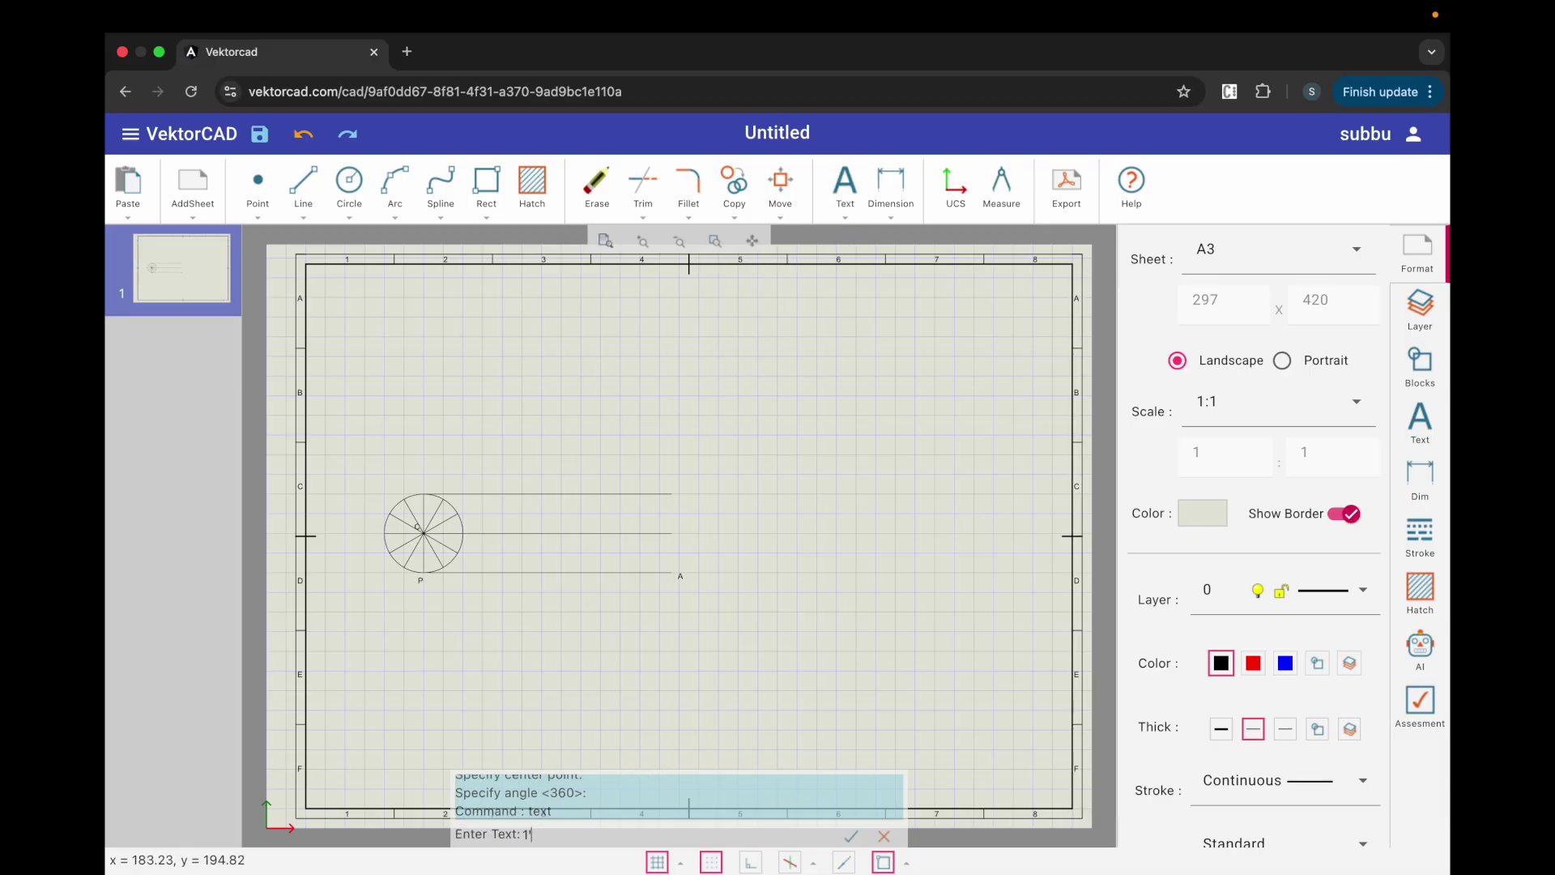
key("Return")
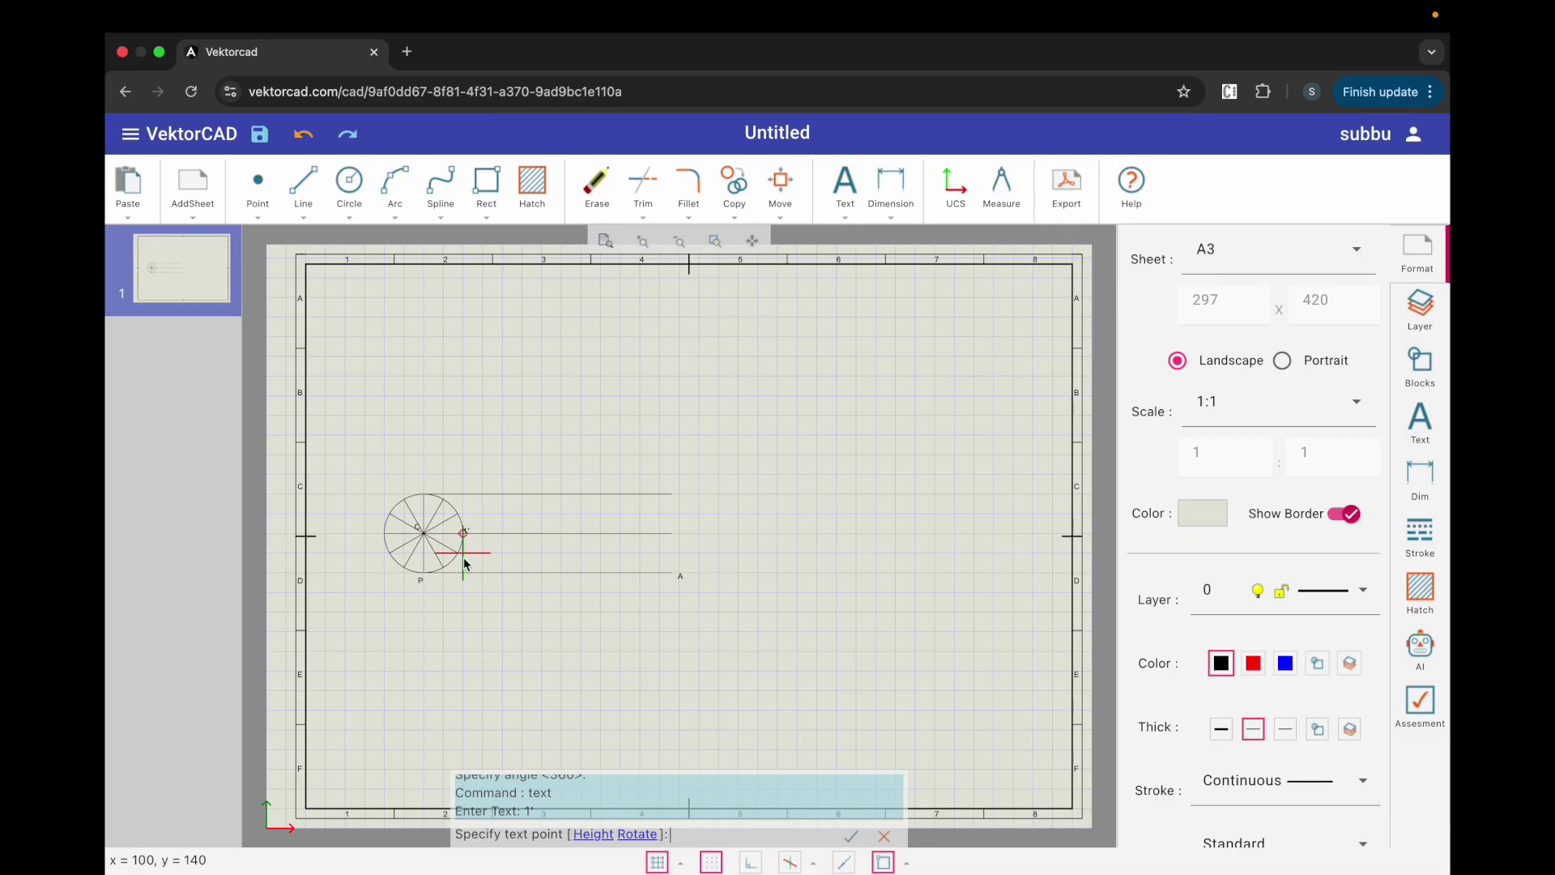
left_click(883, 864)
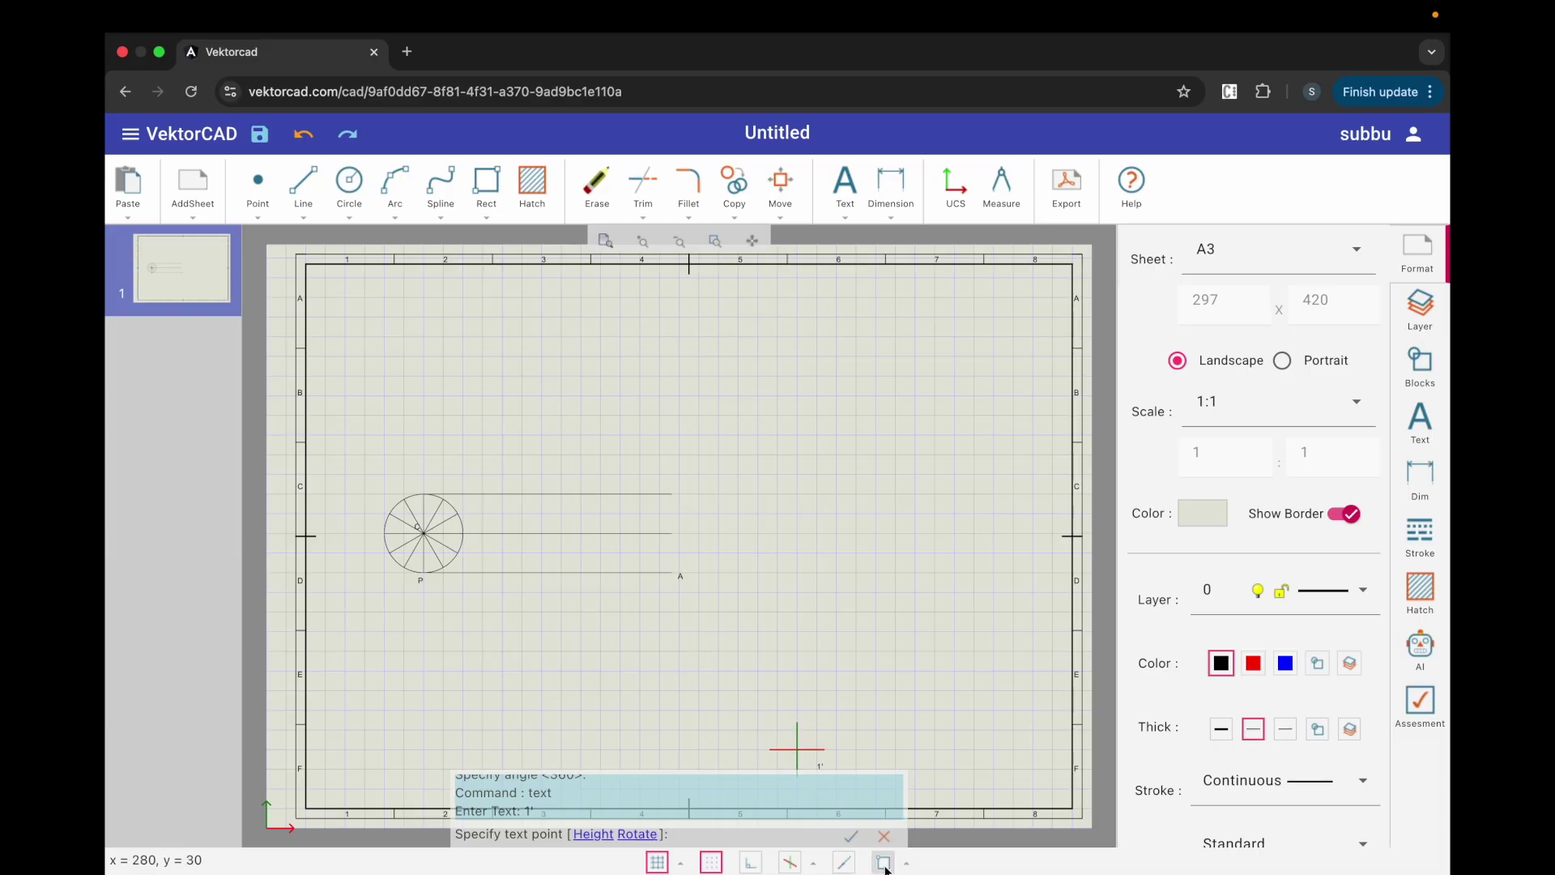
left_click(711, 863)
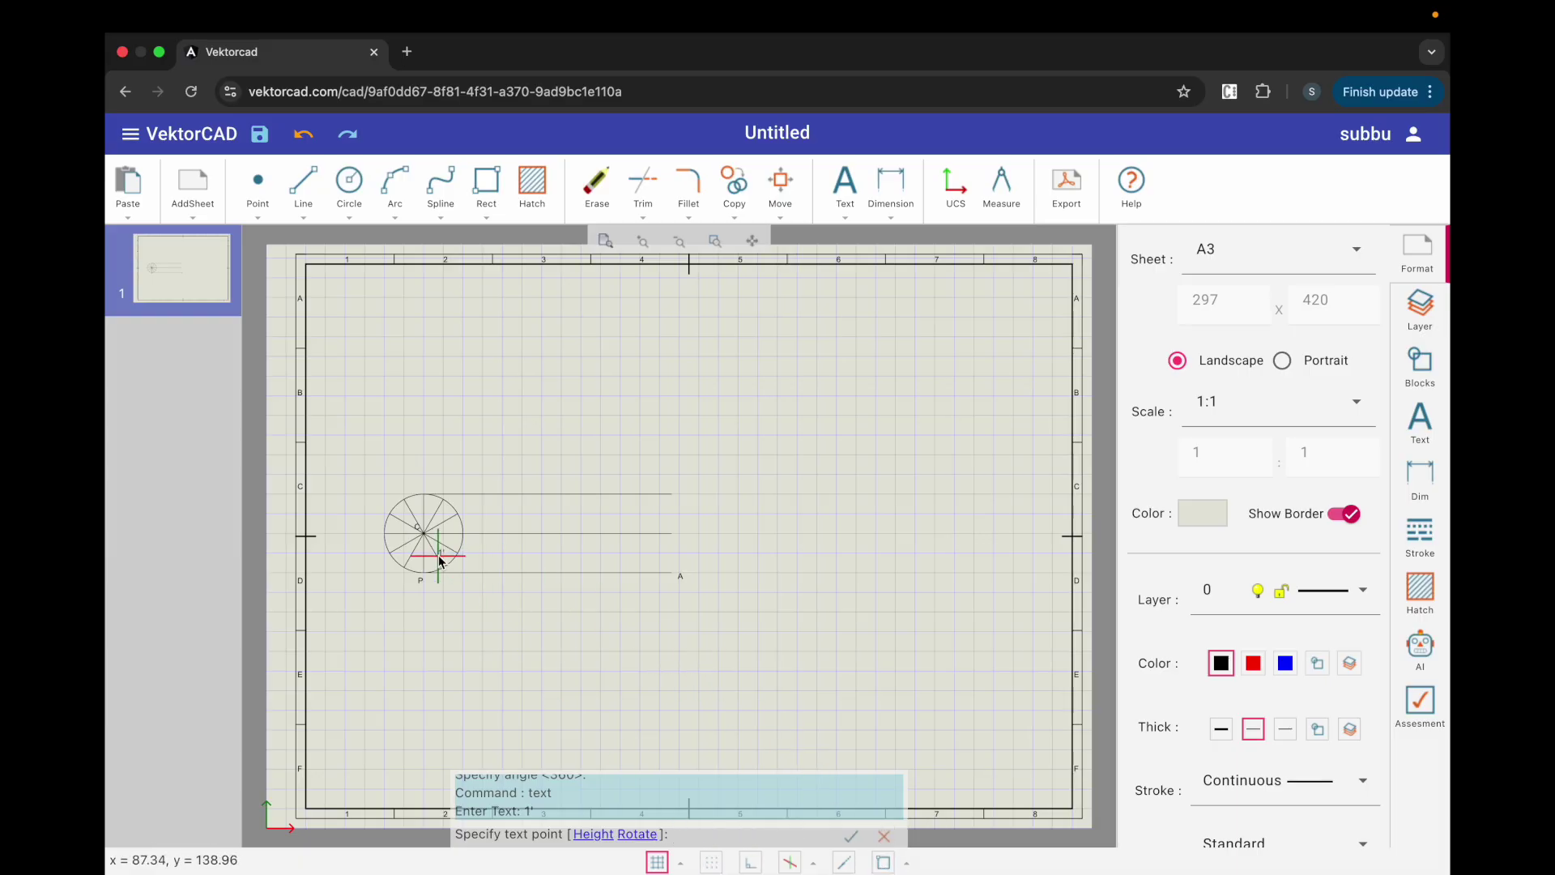
scroll(441, 562, "up", 5)
scroll(441, 562, "up", 2)
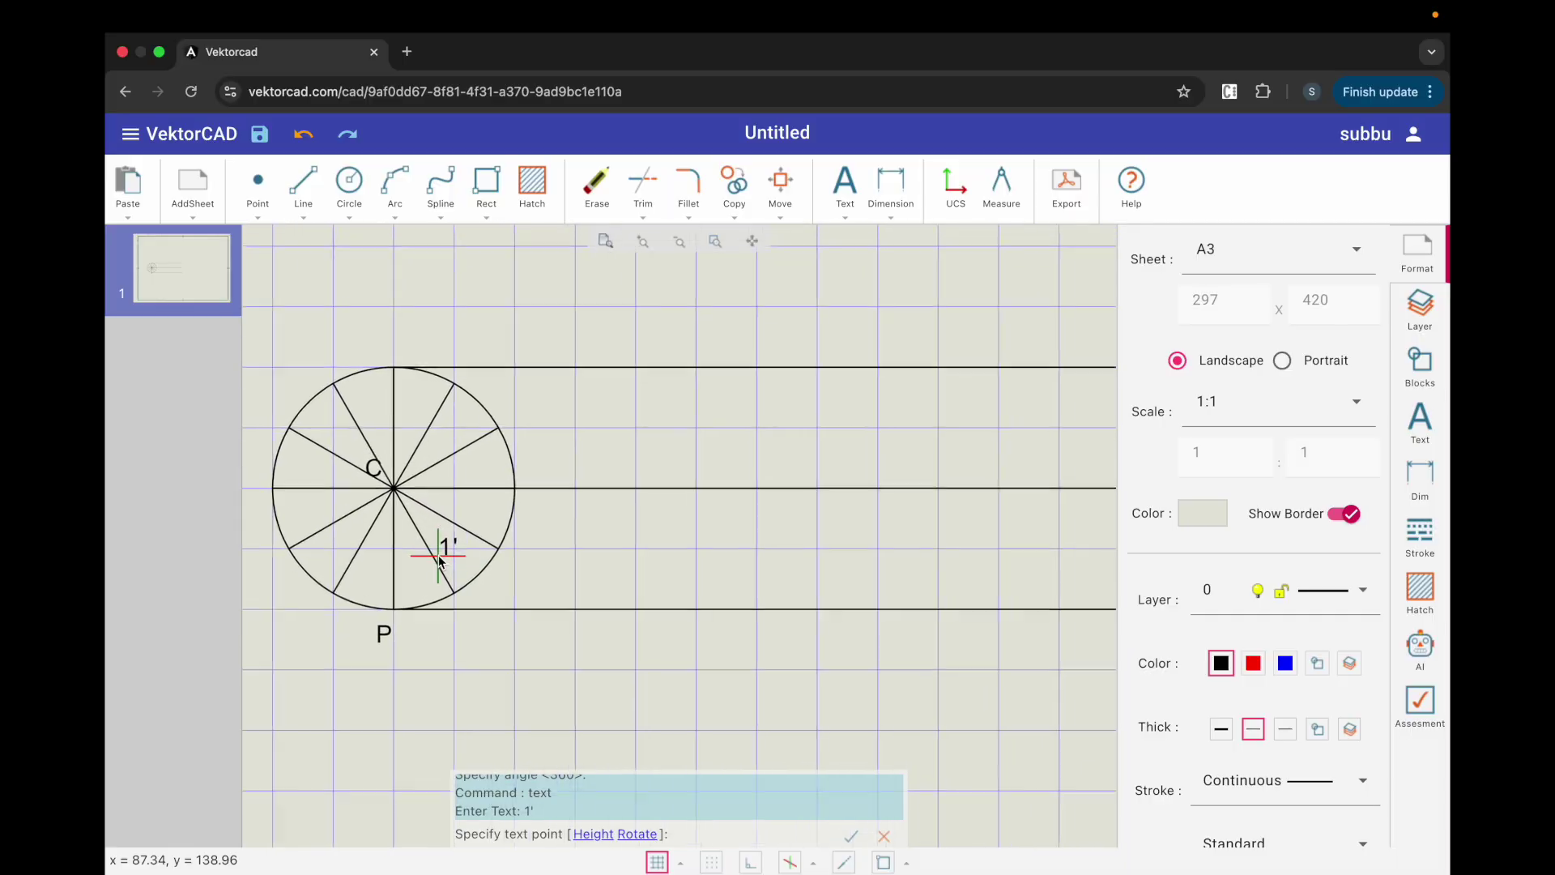
left_click(476, 609)
type("2'")
key("Return")
left_click(514, 561)
type("3'")
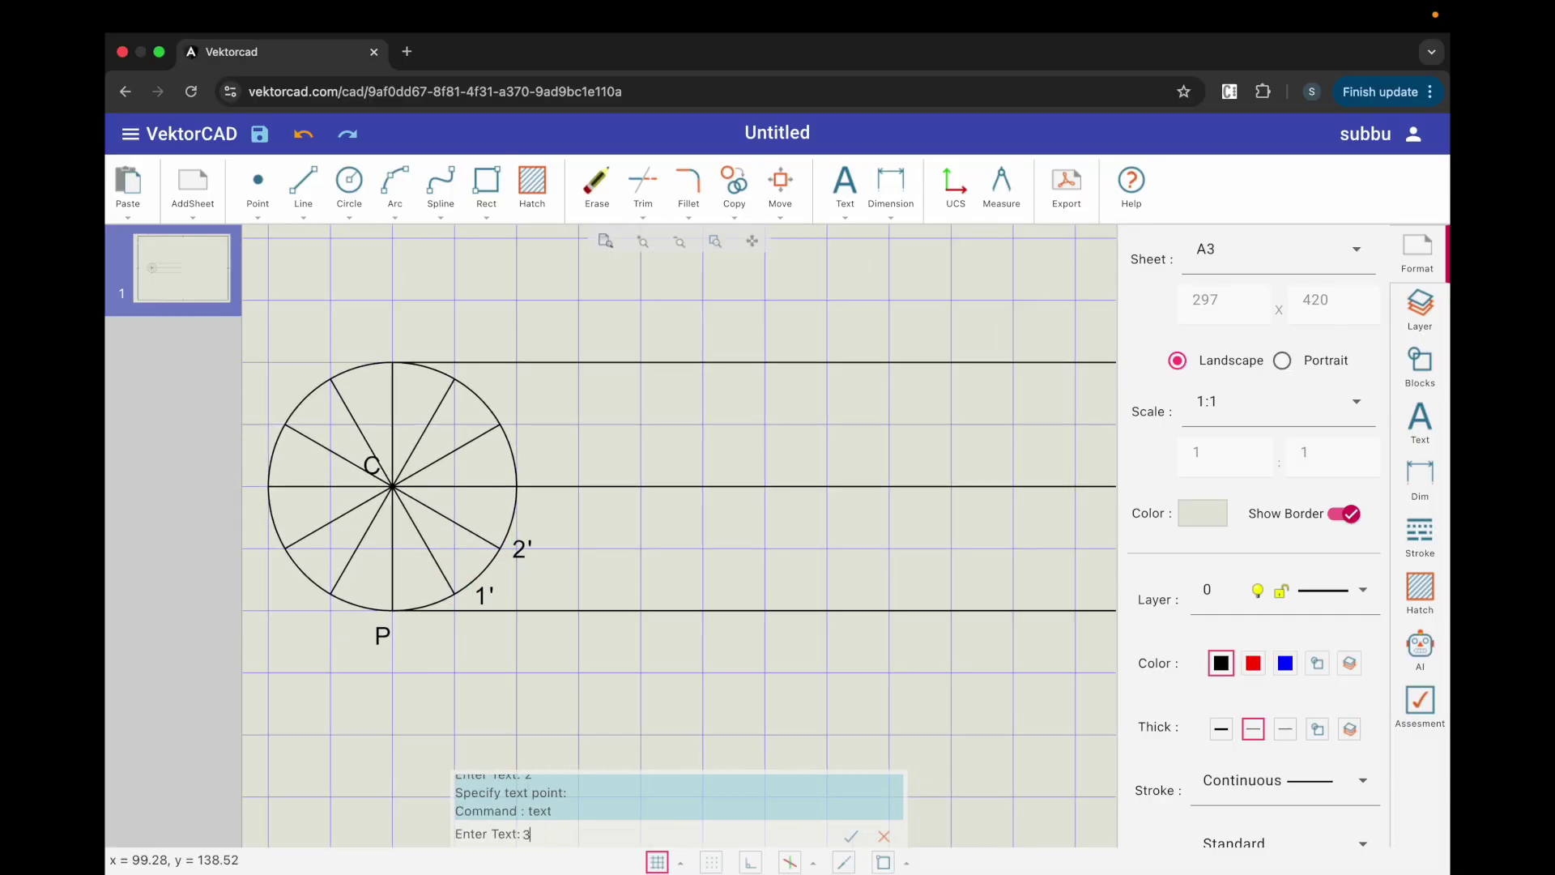
key("Return")
left_click(526, 484)
type("4'")
key("Return")
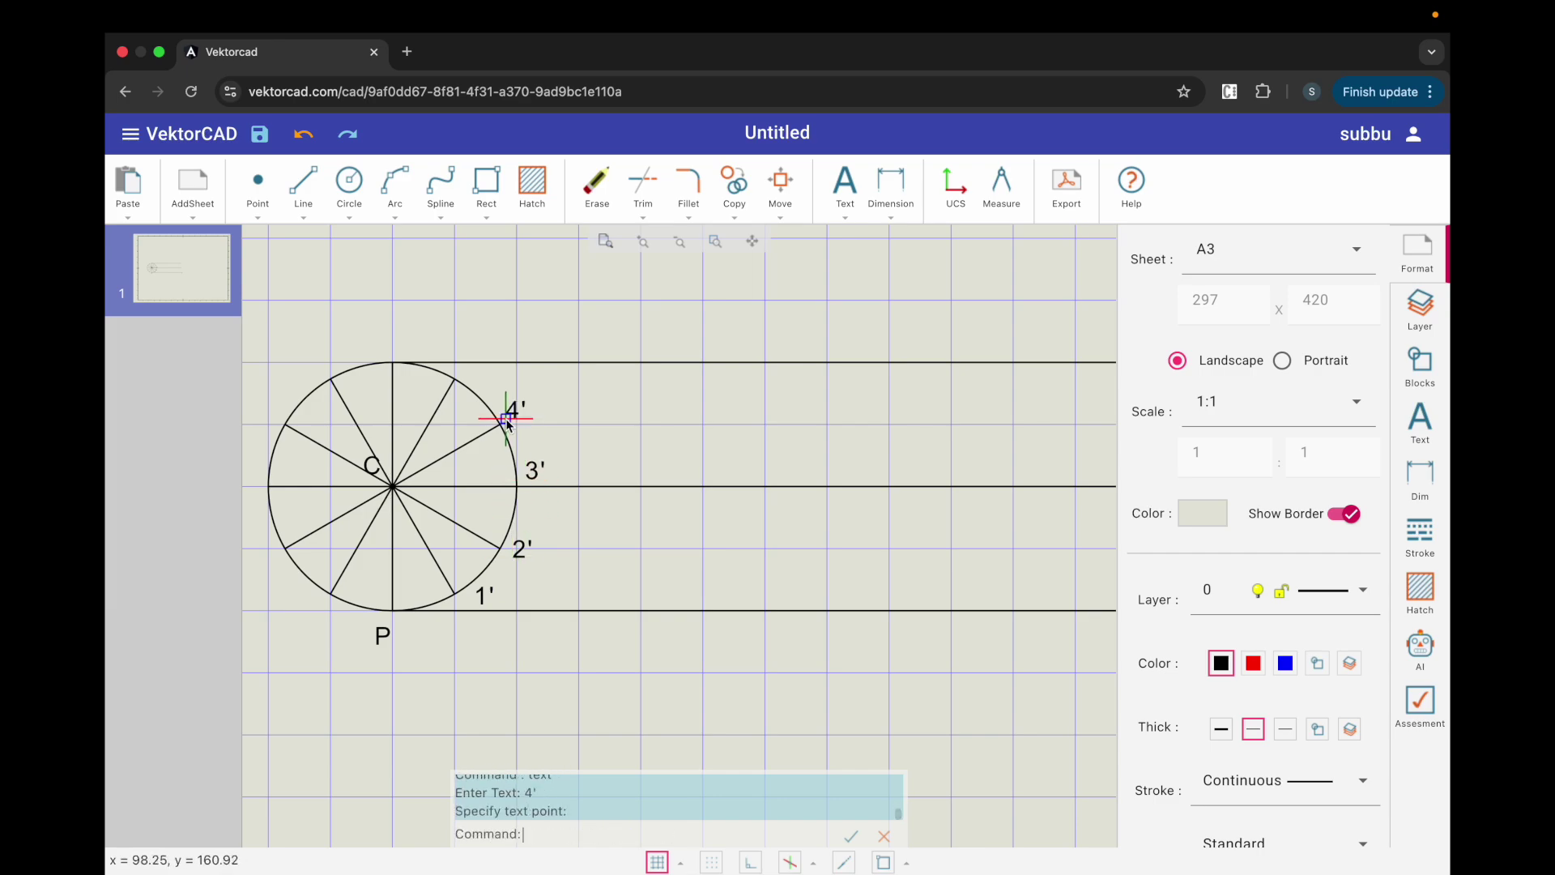
left_click(507, 418)
type("5'")
key("Return")
left_click(460, 373)
Step: Label the remaining division points 6' through 11' around the circle
type("6'")
key("Return")
left_click(388, 348)
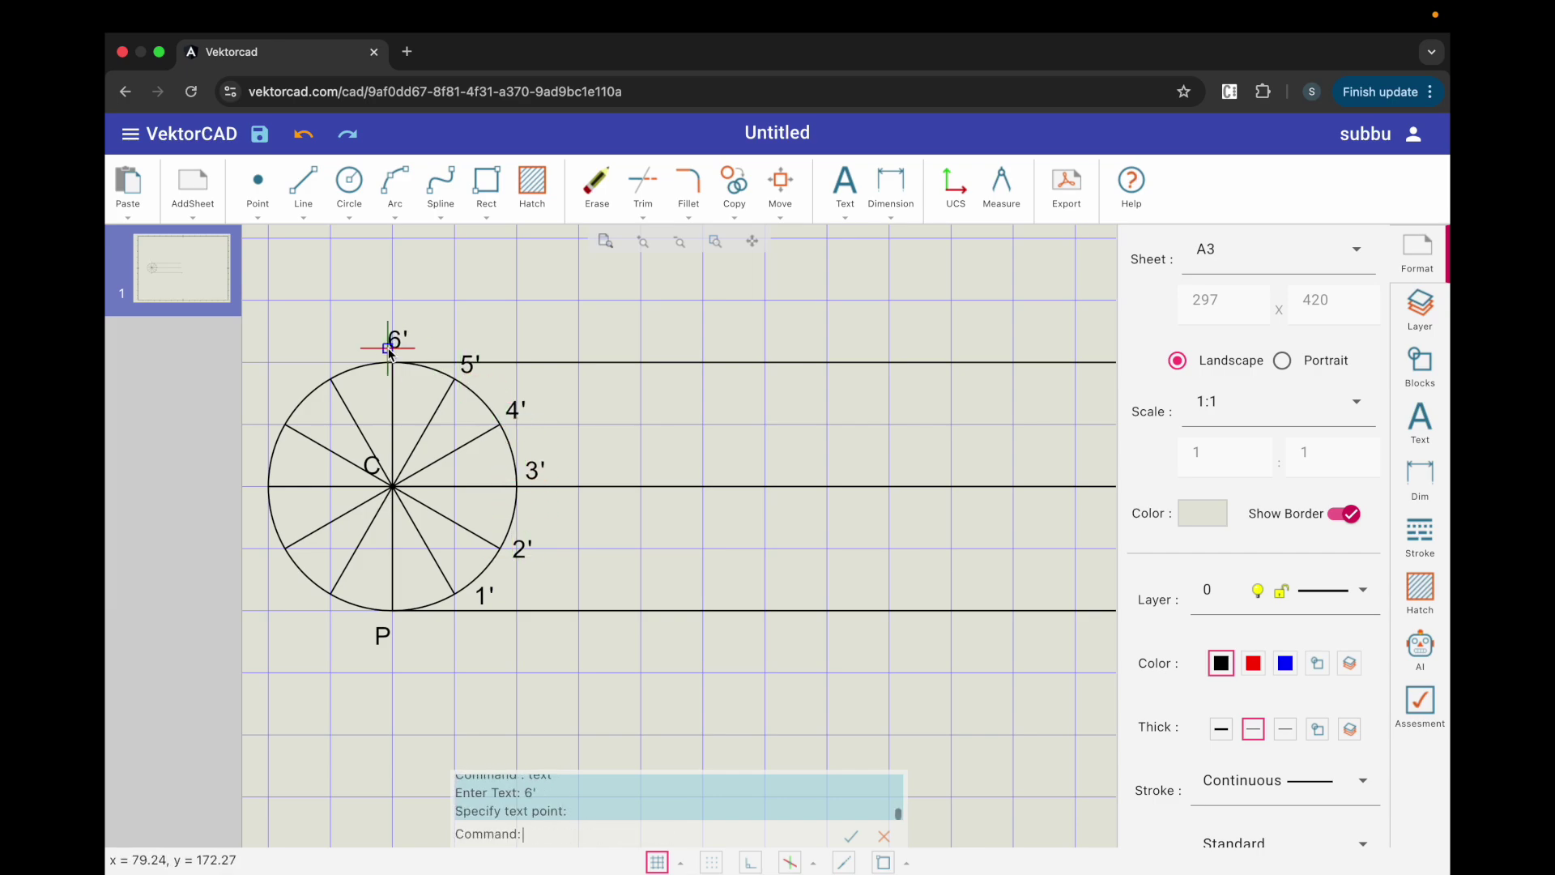
type("7'")
key("Return")
left_click(318, 367)
type("8'")
key("Return")
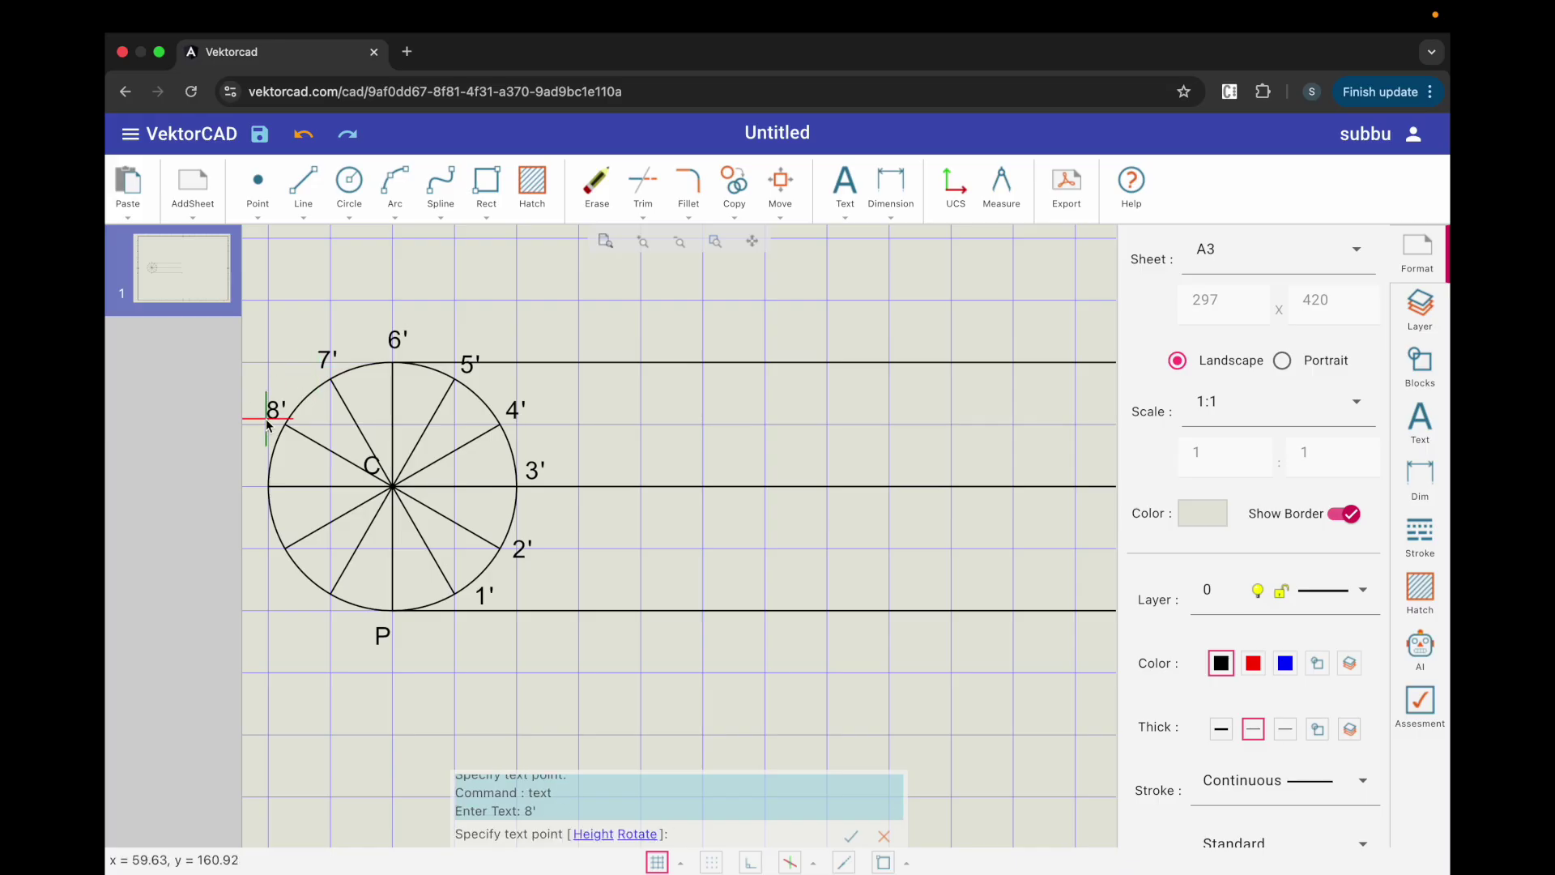
left_click(266, 419)
type("9'")
key("Return")
left_click(243, 493)
type("10'")
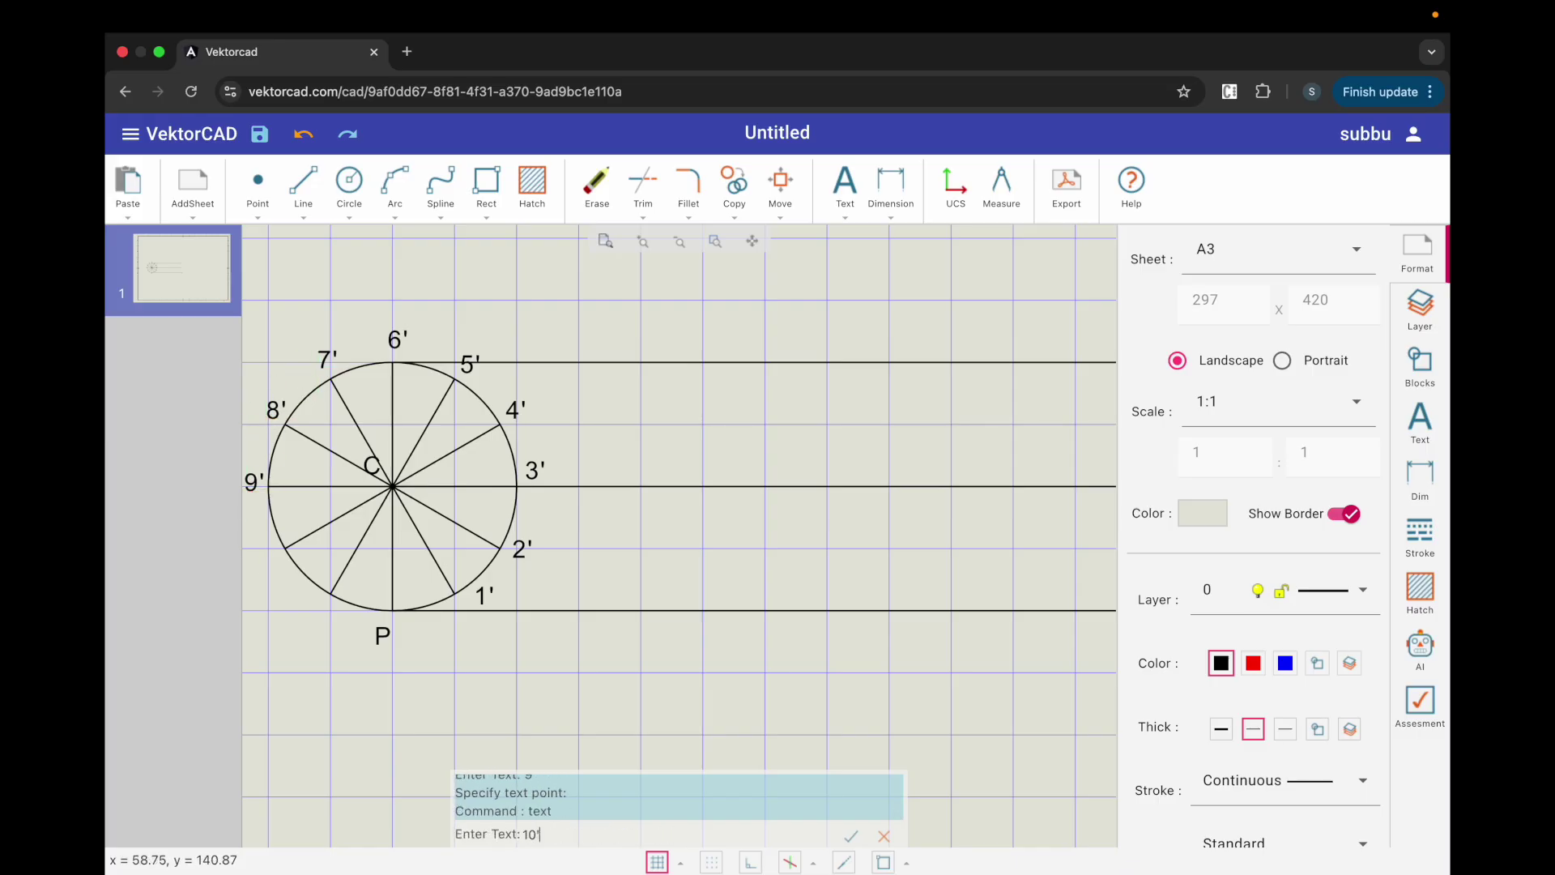
key("Return")
left_click(246, 568)
type("11'")
key("Return")
left_click(292, 620)
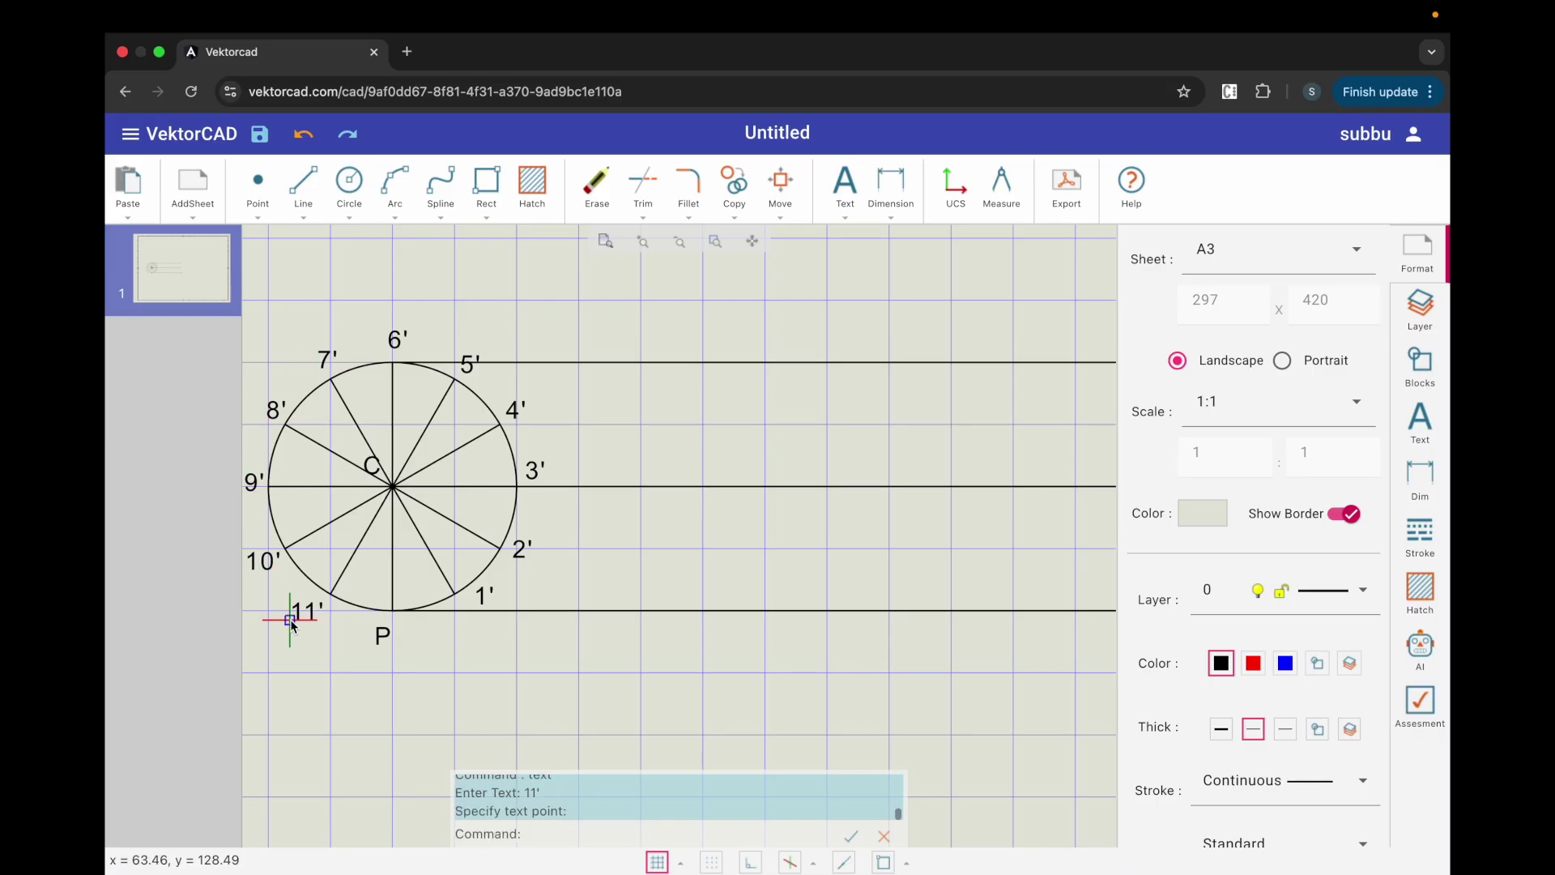
scroll(517, 466, "down", 2)
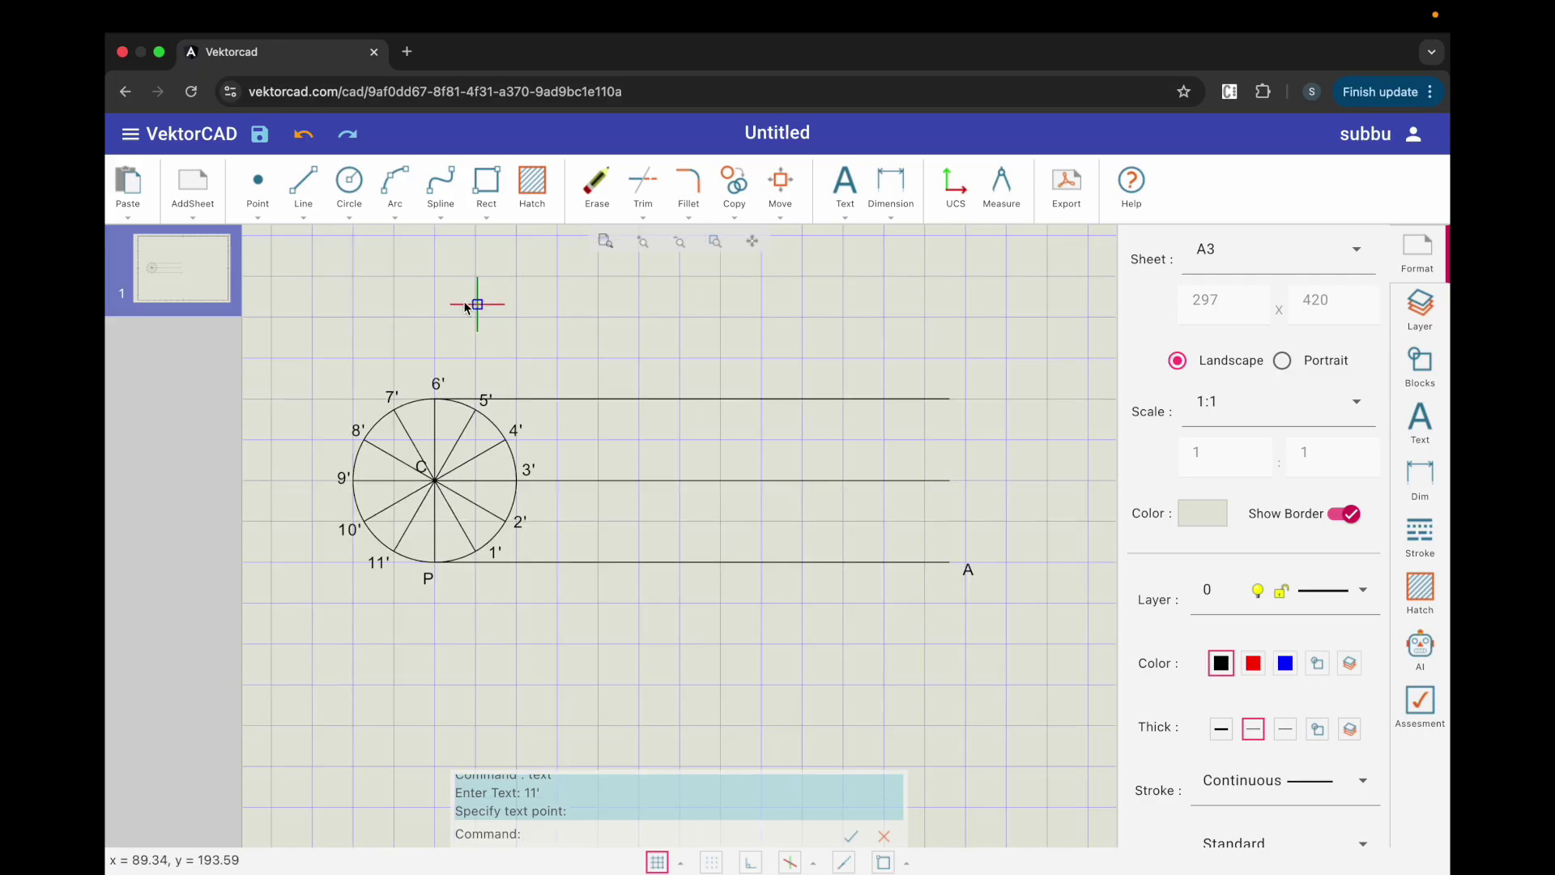
left_click(260, 219)
Step: Divide line PA into 12 equal segments with division points
left_click(272, 261)
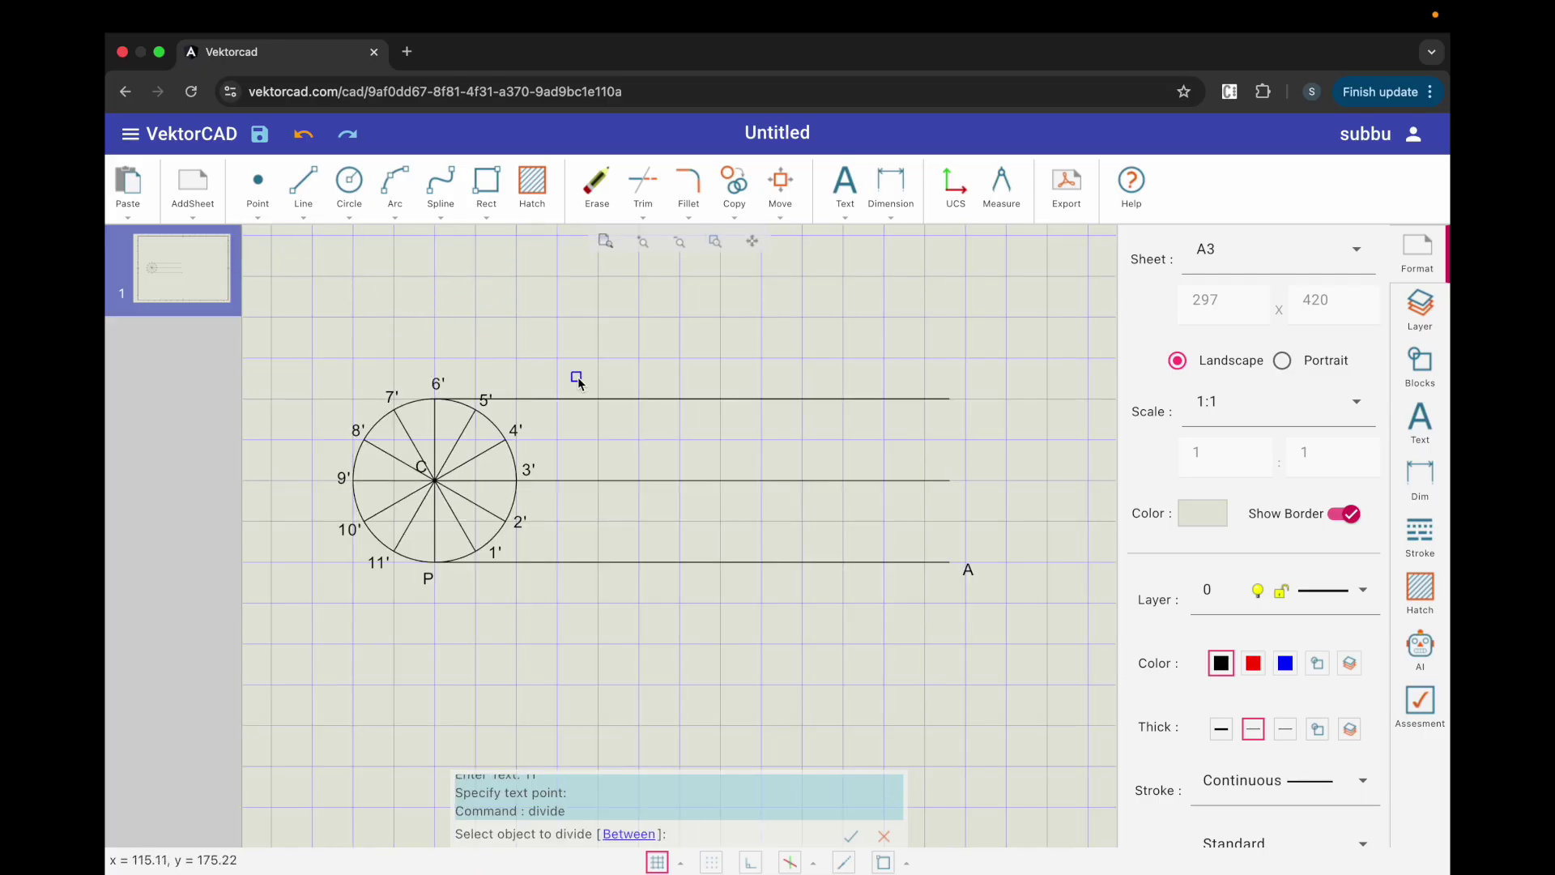
left_click(688, 562)
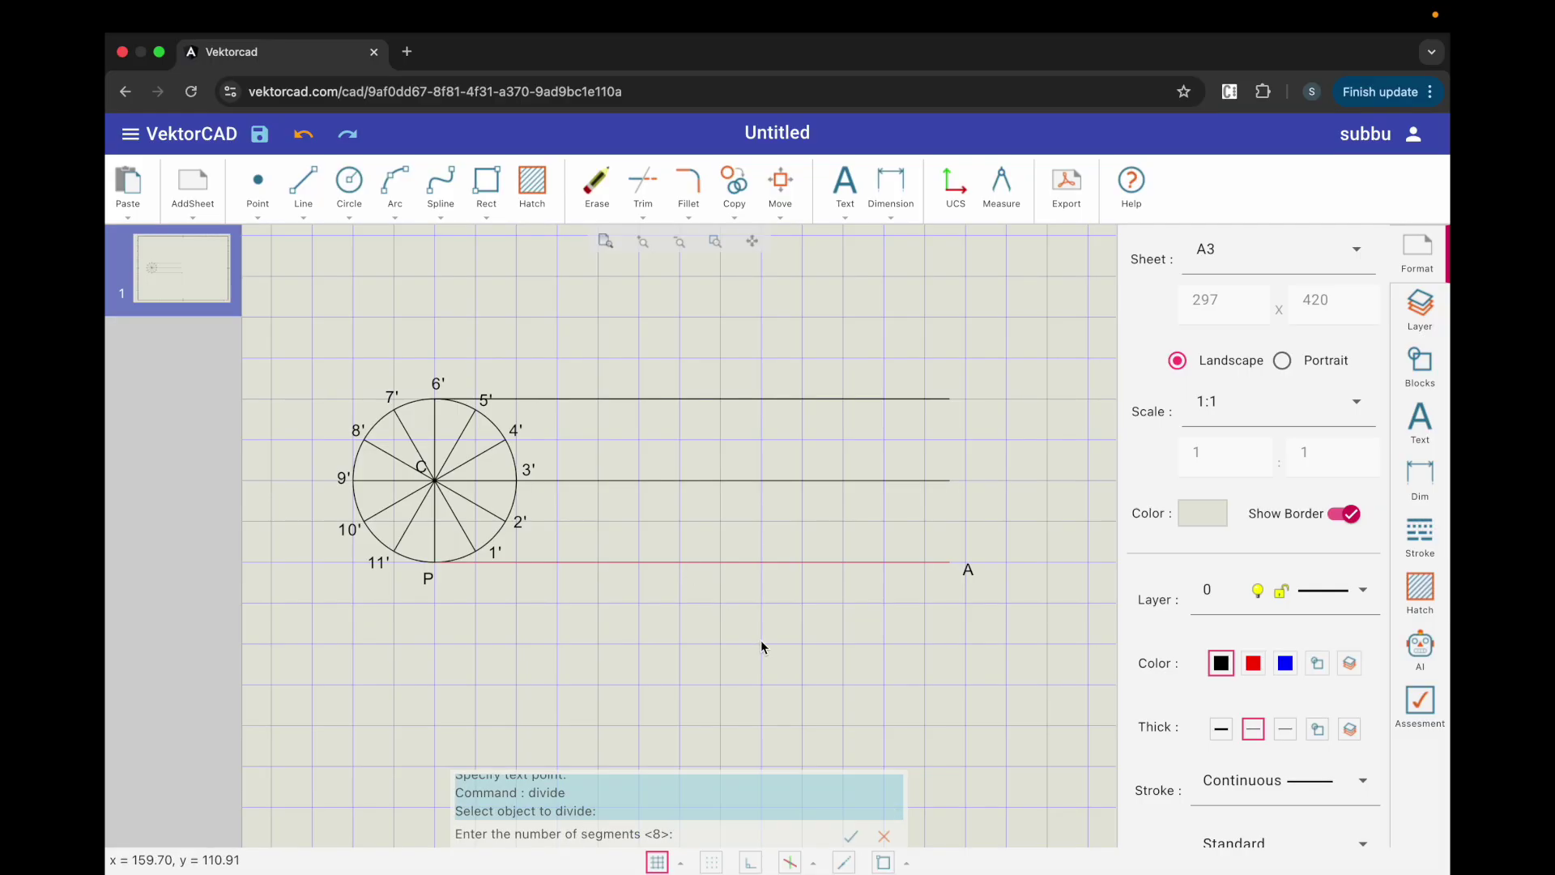
type("12")
key("Return")
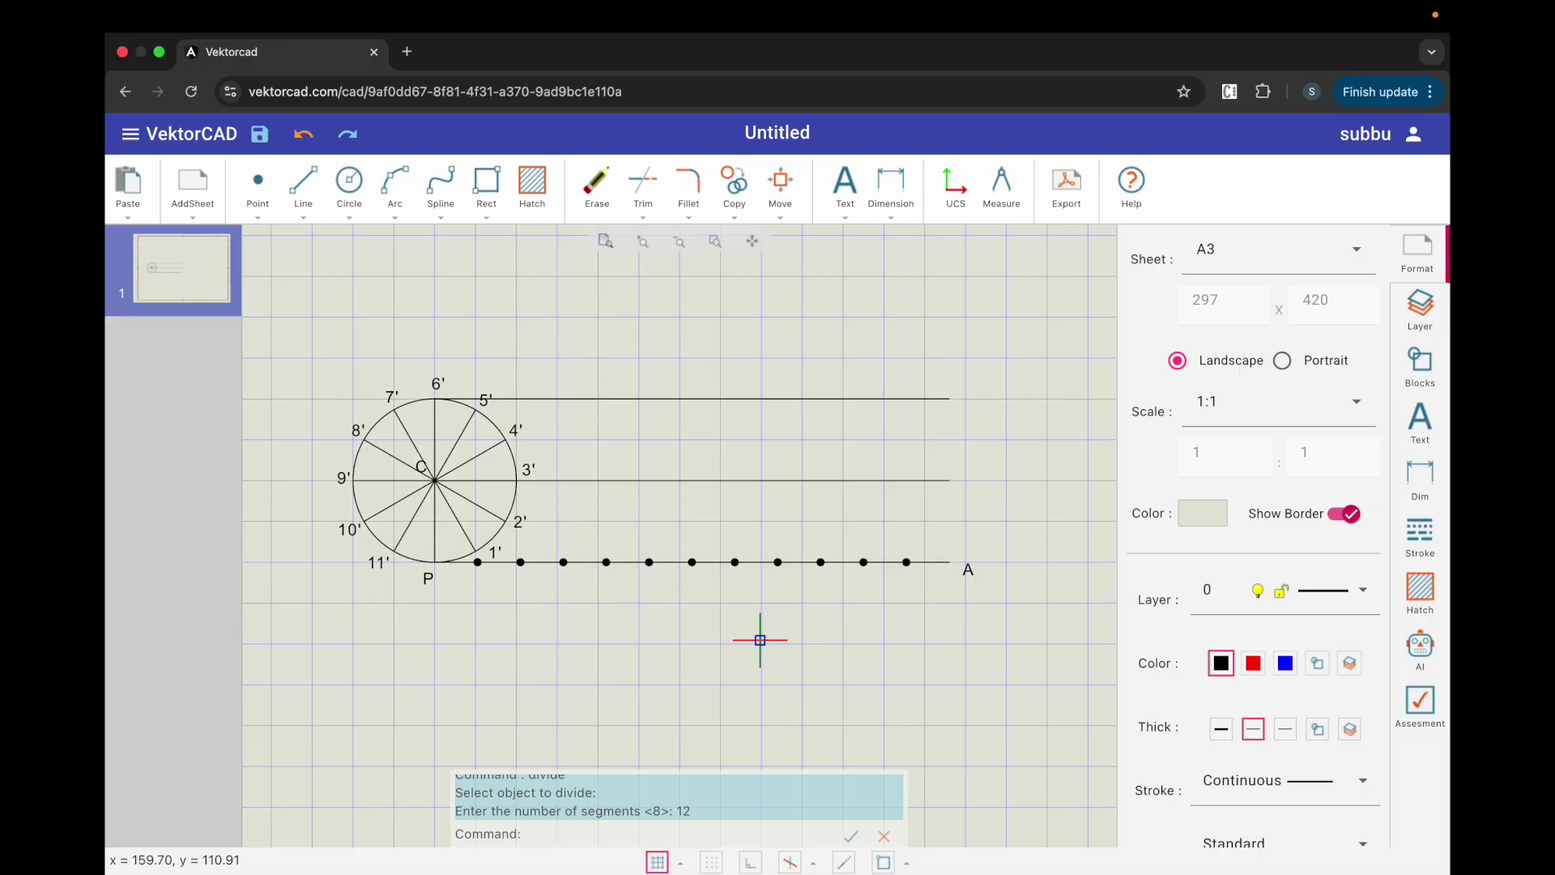
Step: Label the first division points on line PA 1 through 5
left_click(844, 193)
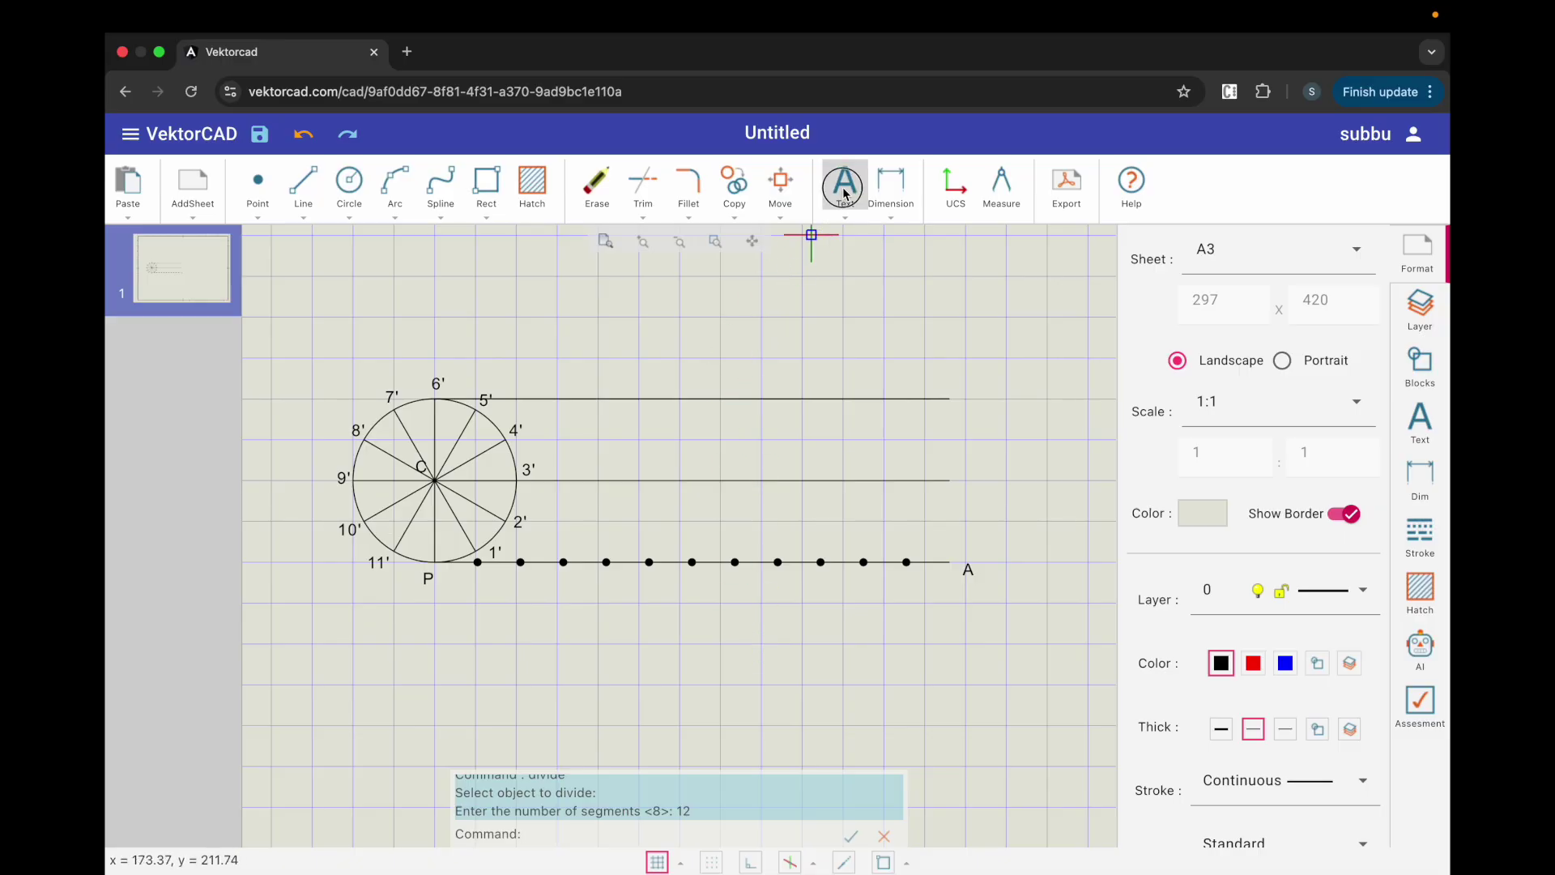
type("1")
key("Return")
left_click(468, 584)
type("2")
key("Return")
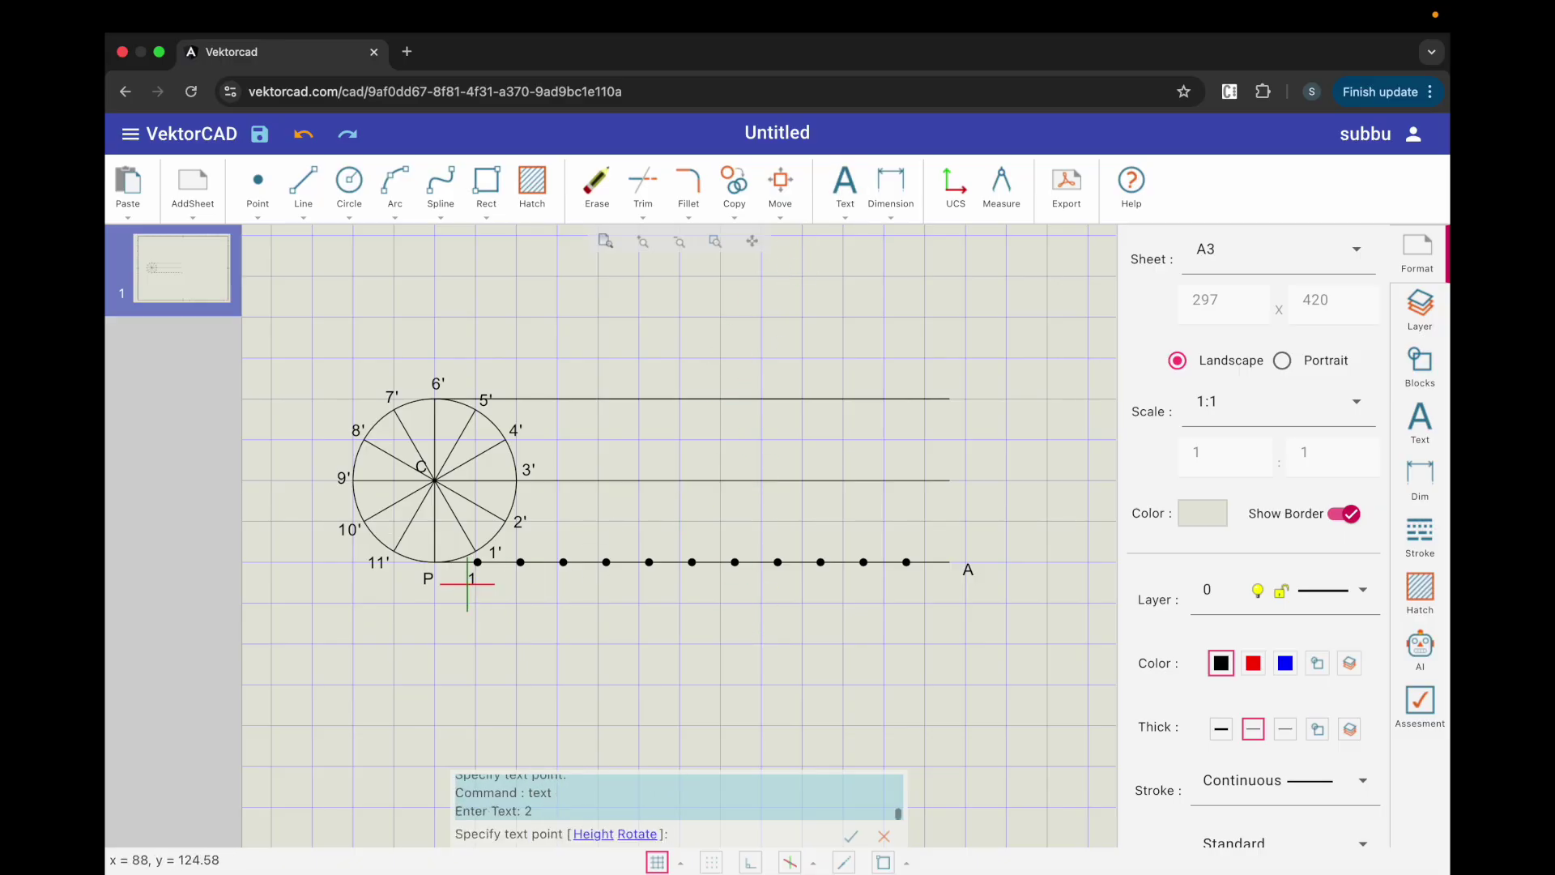
left_click(515, 583)
type("3")
key("Return")
left_click(558, 582)
type("4")
key("Return")
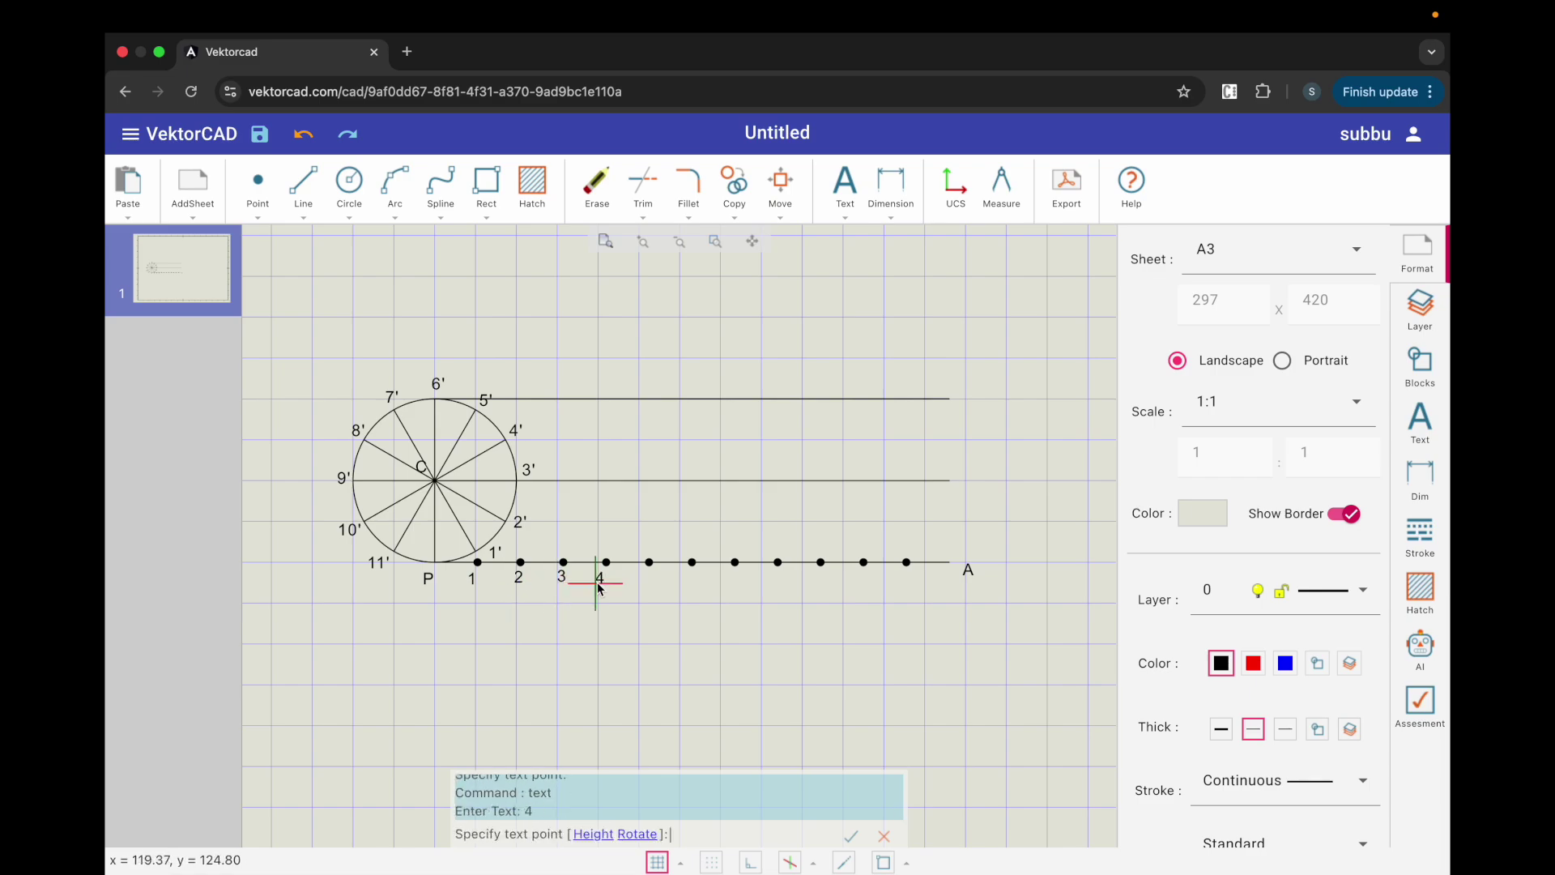
left_click(599, 584)
type("5")
key("Return")
left_click(644, 583)
Step: Label the remaining division points on line PA 6 through 11
type("6")
key("Return")
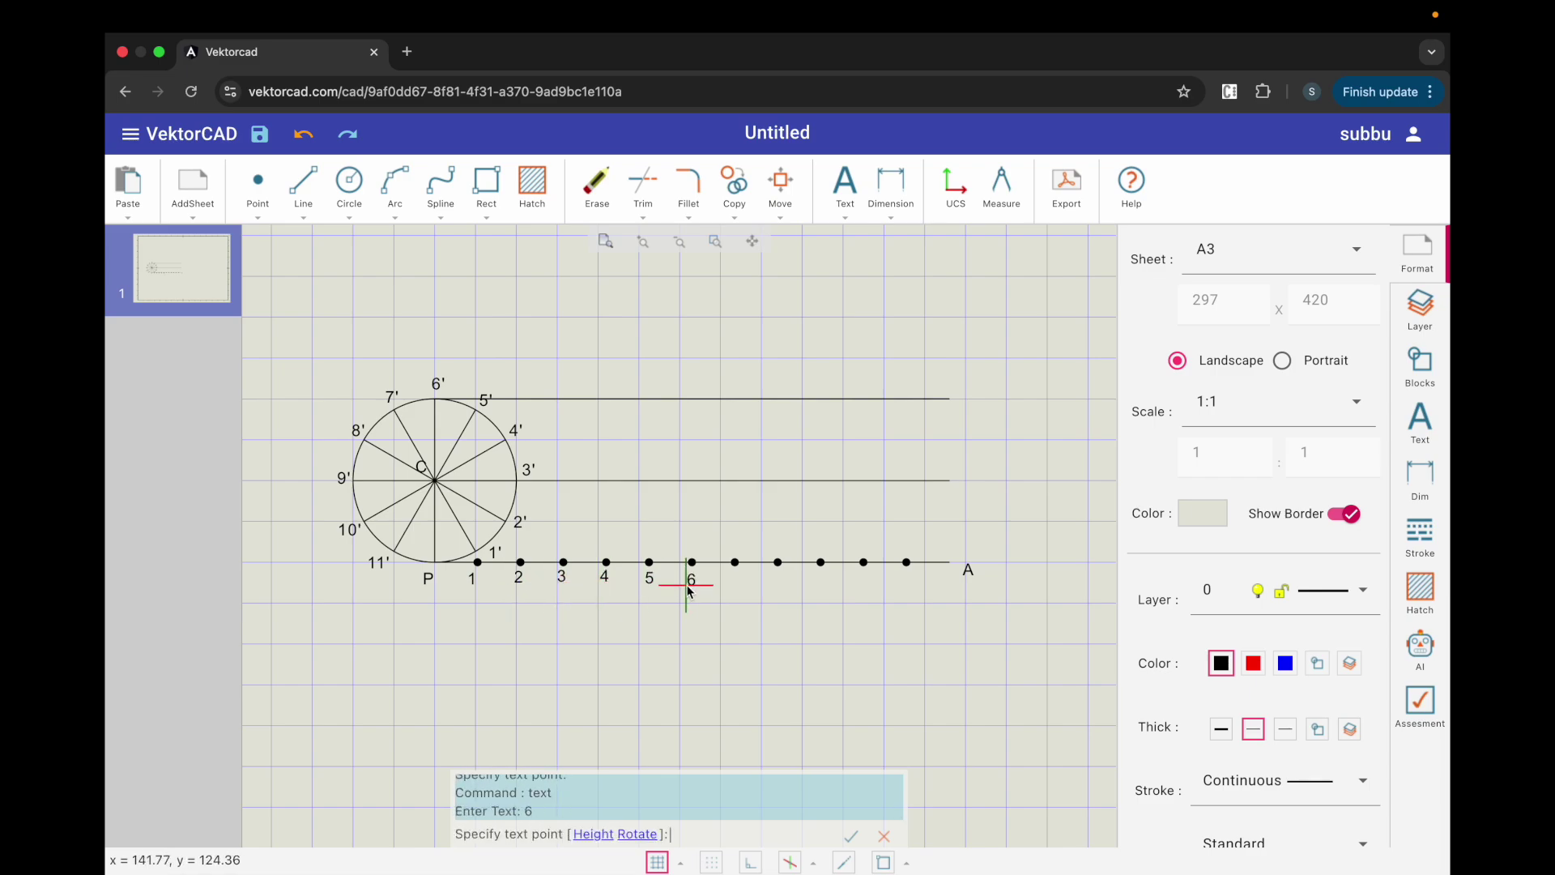
left_click(688, 587)
type("7")
key("Return")
left_click(732, 586)
type("8")
key("Return")
left_click(776, 587)
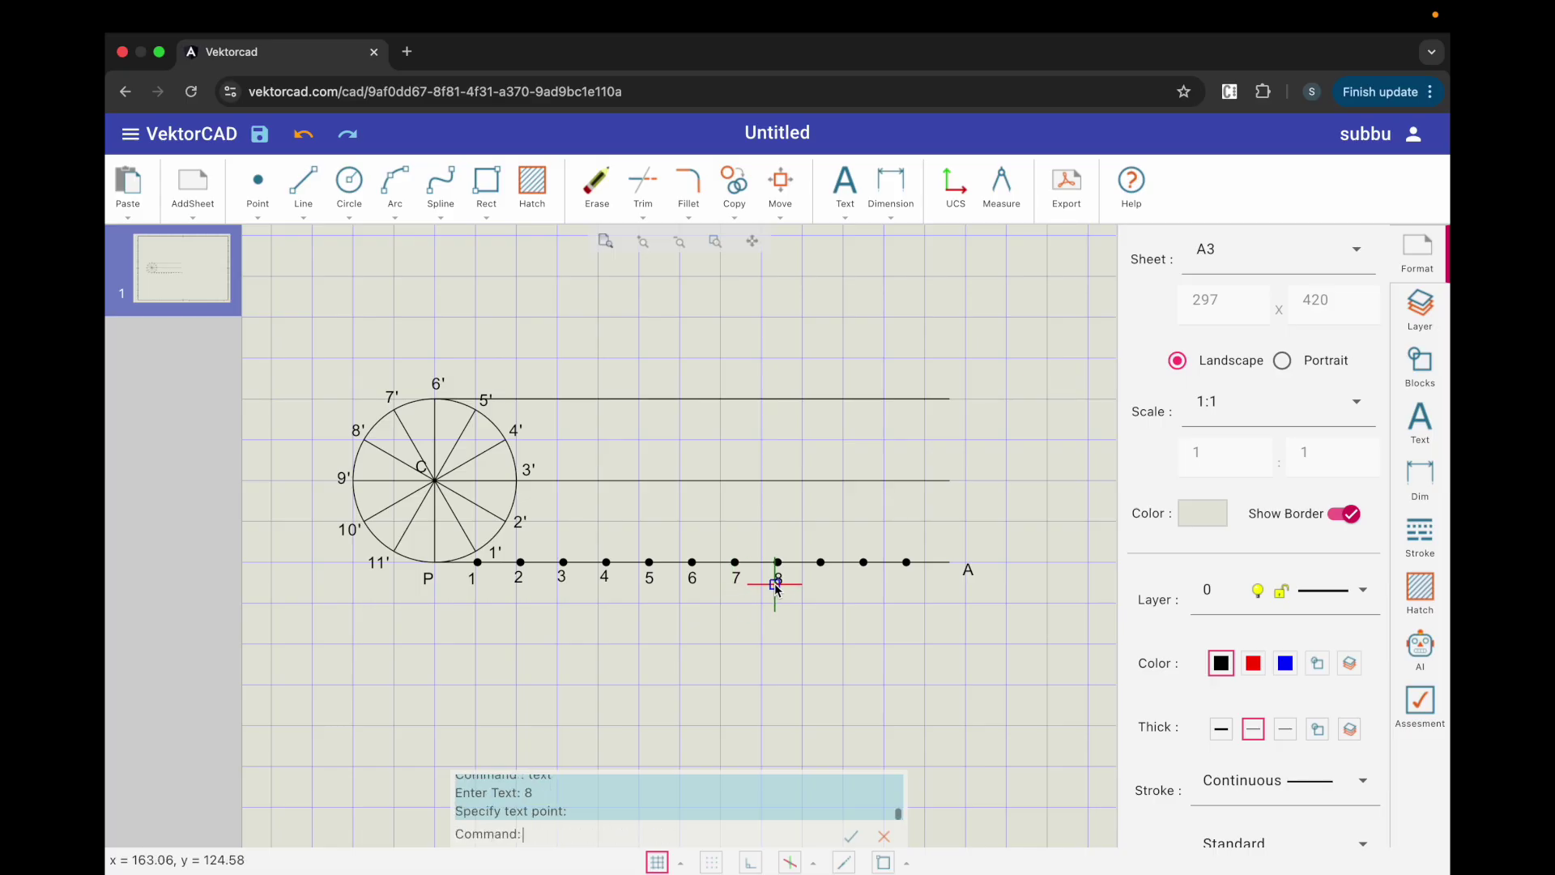
type("9")
key("Return")
left_click(816, 589)
type("10")
key("Return")
left_click(852, 589)
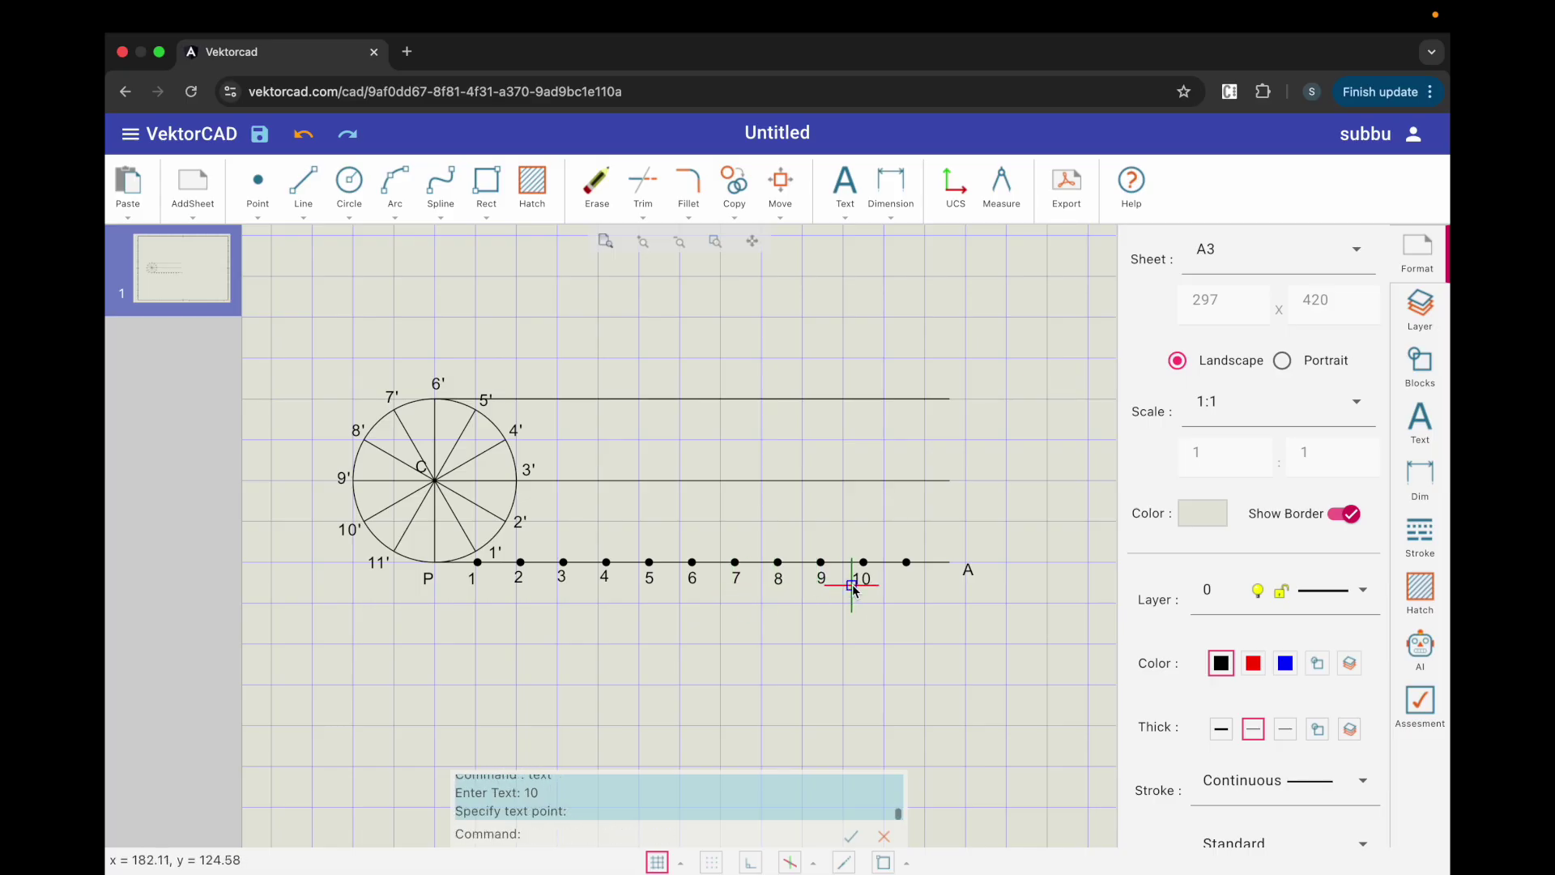
type("11")
key("Return")
left_click(899, 586)
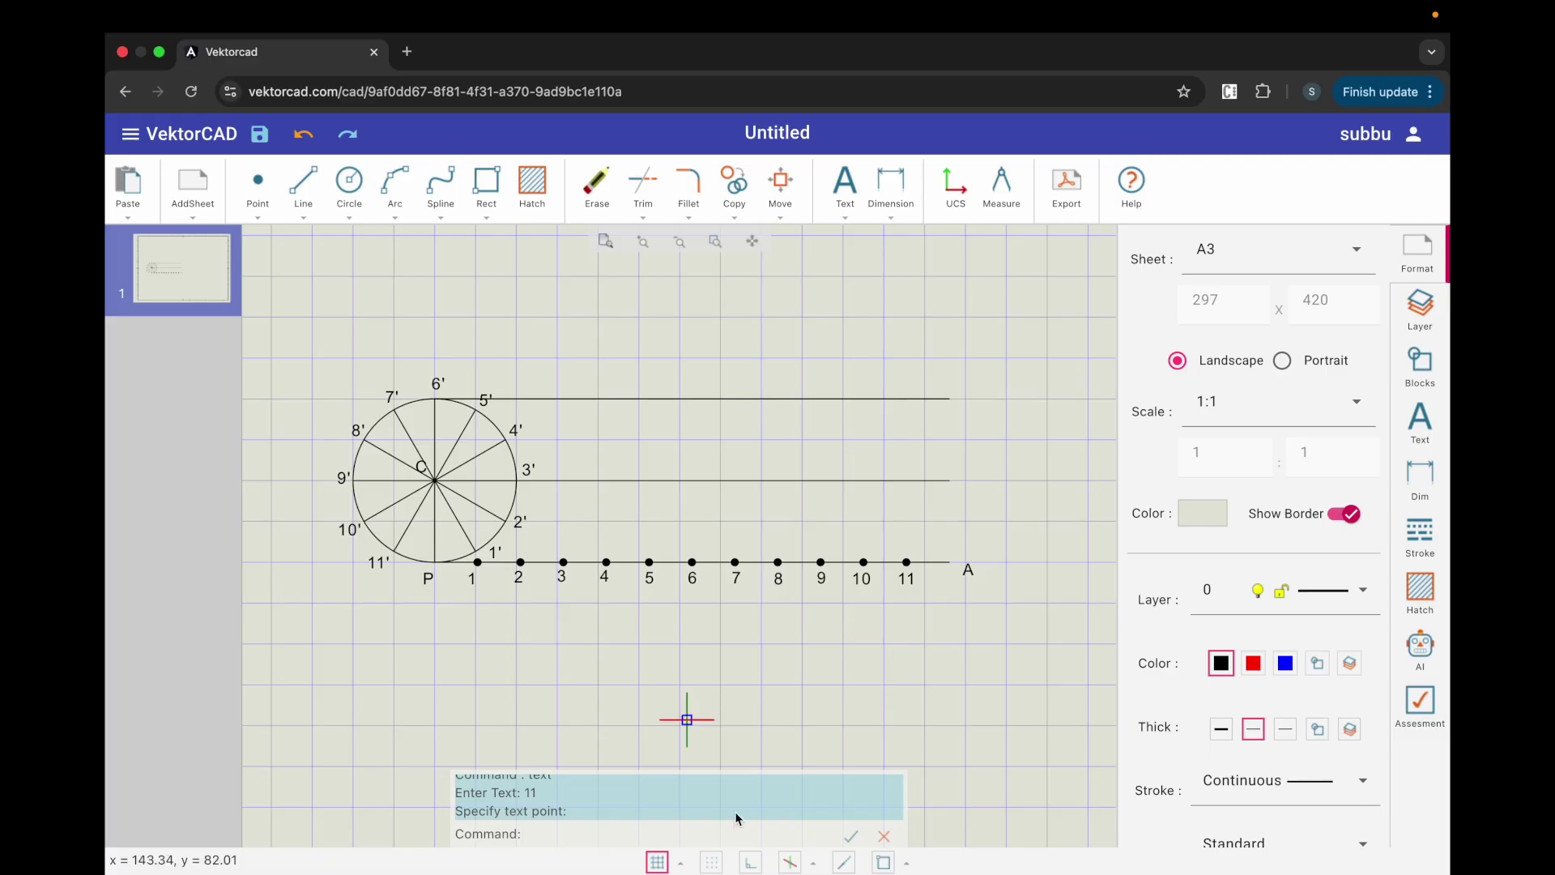
left_click(751, 862)
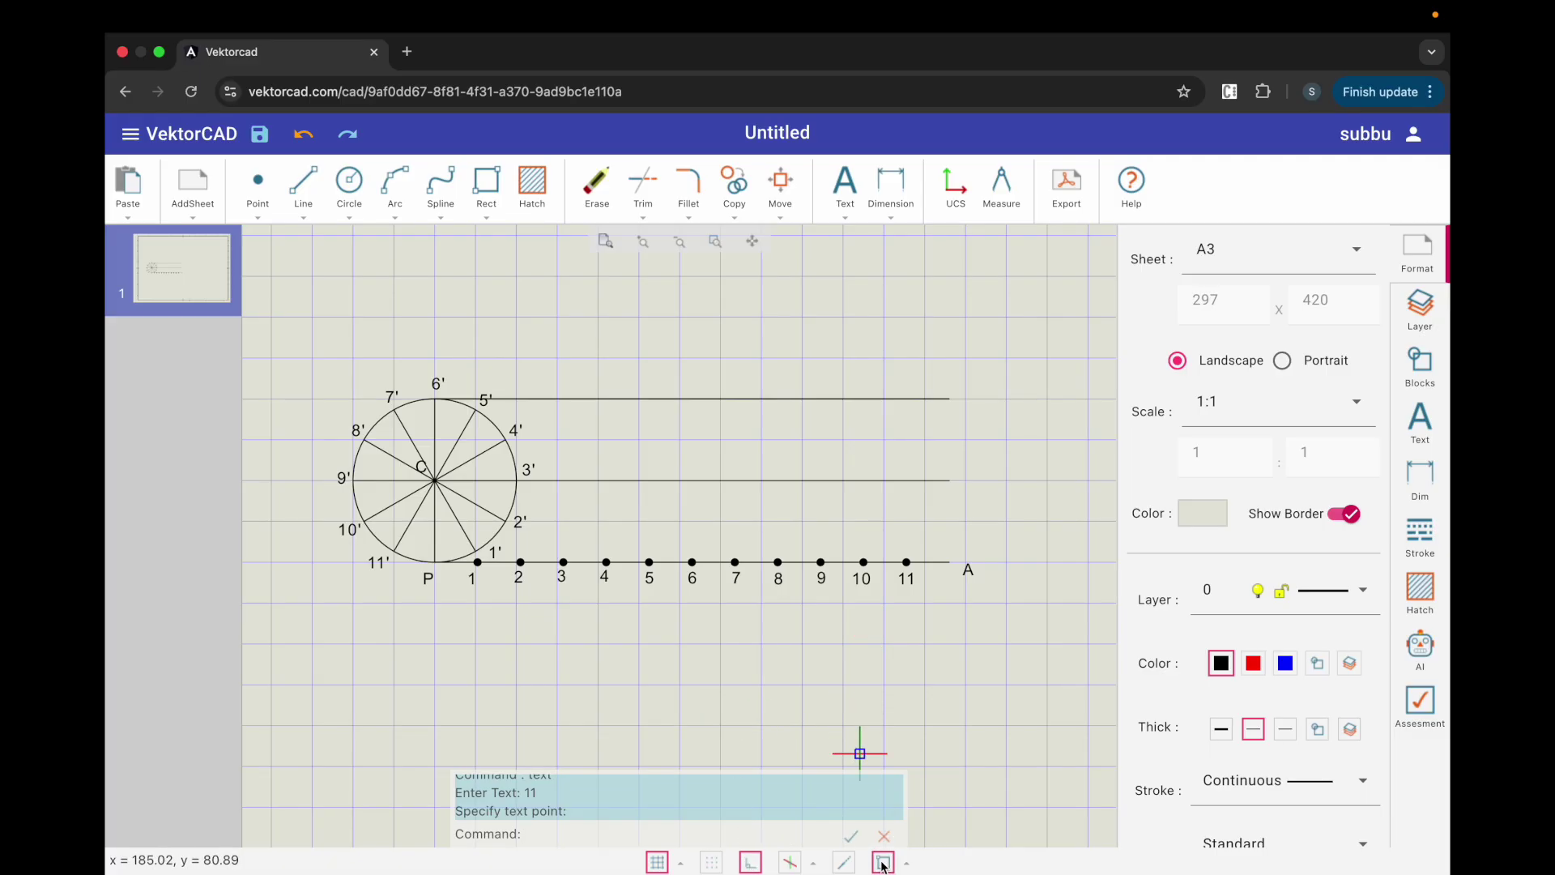
Step: Draw horizontal lines from circle points 11' and 10' rightward to the right end
left_click(304, 185)
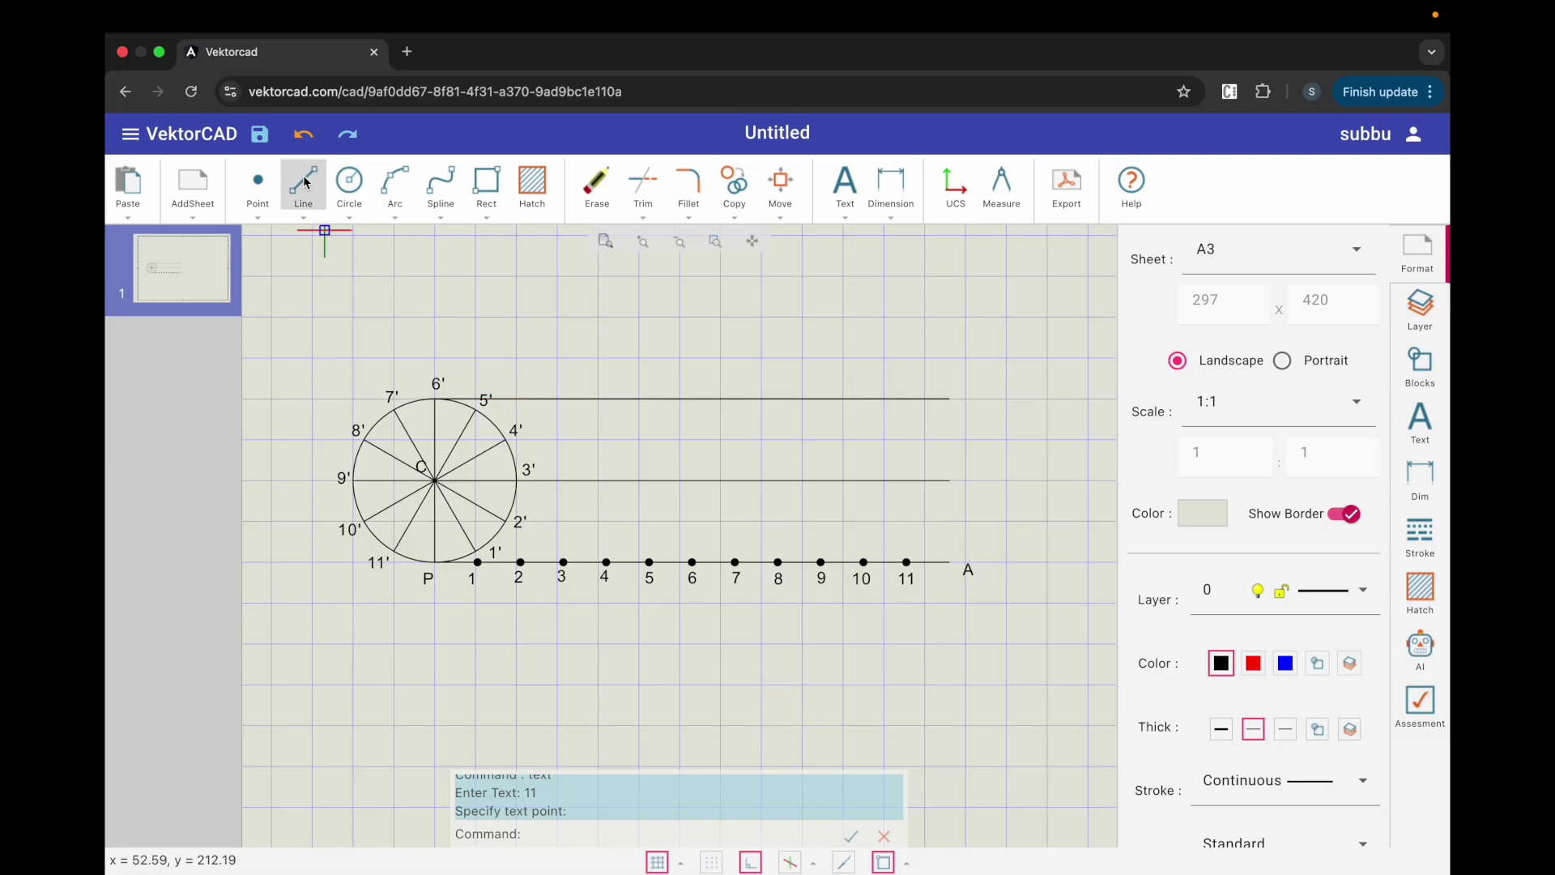
left_click(398, 551)
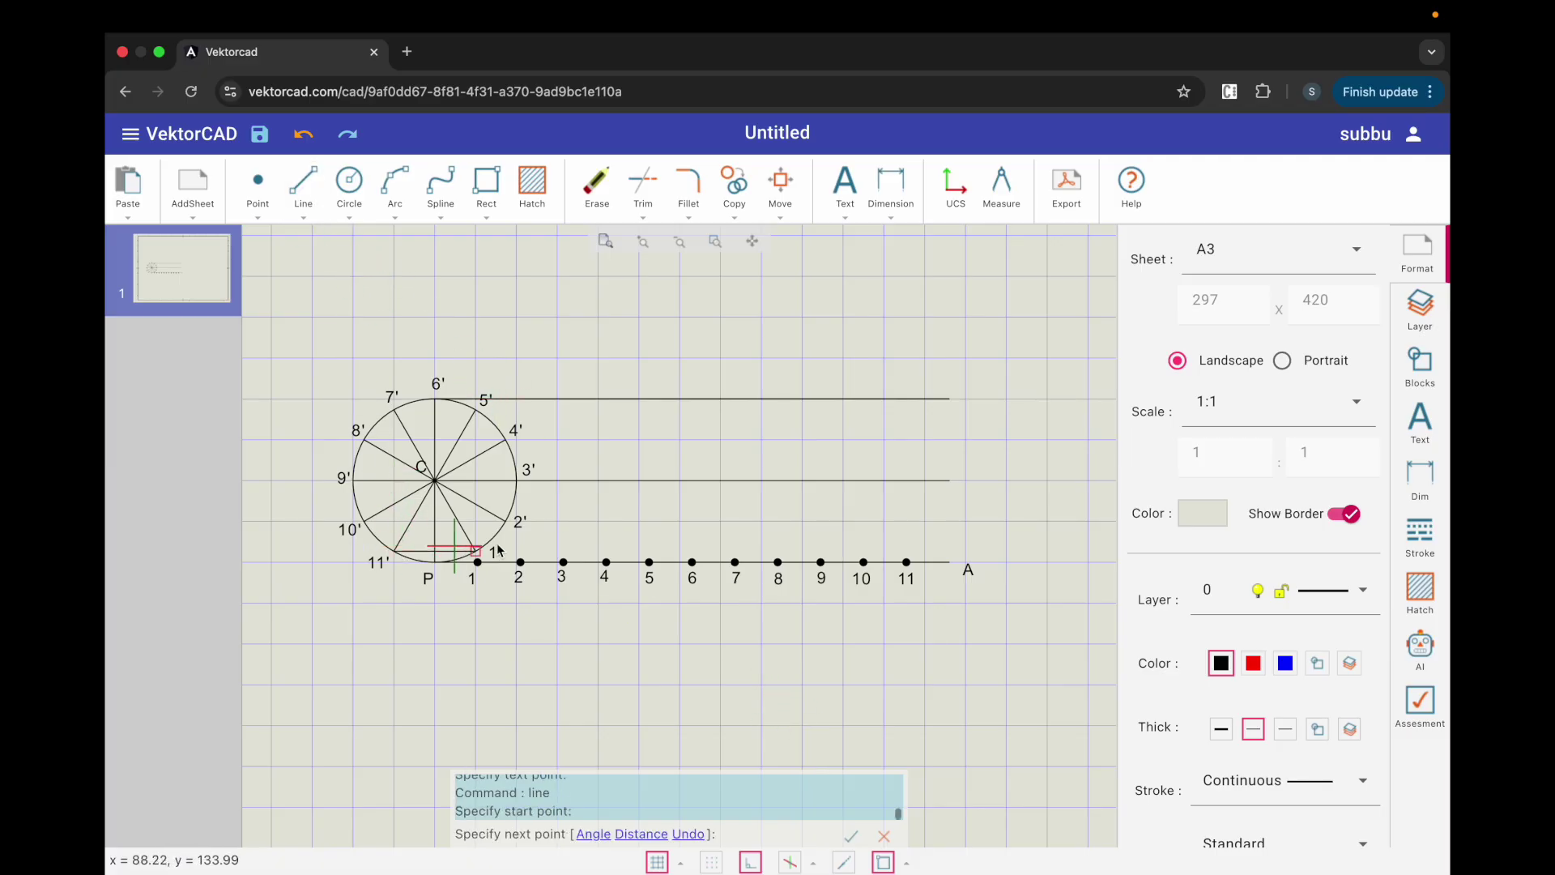
left_click(951, 522)
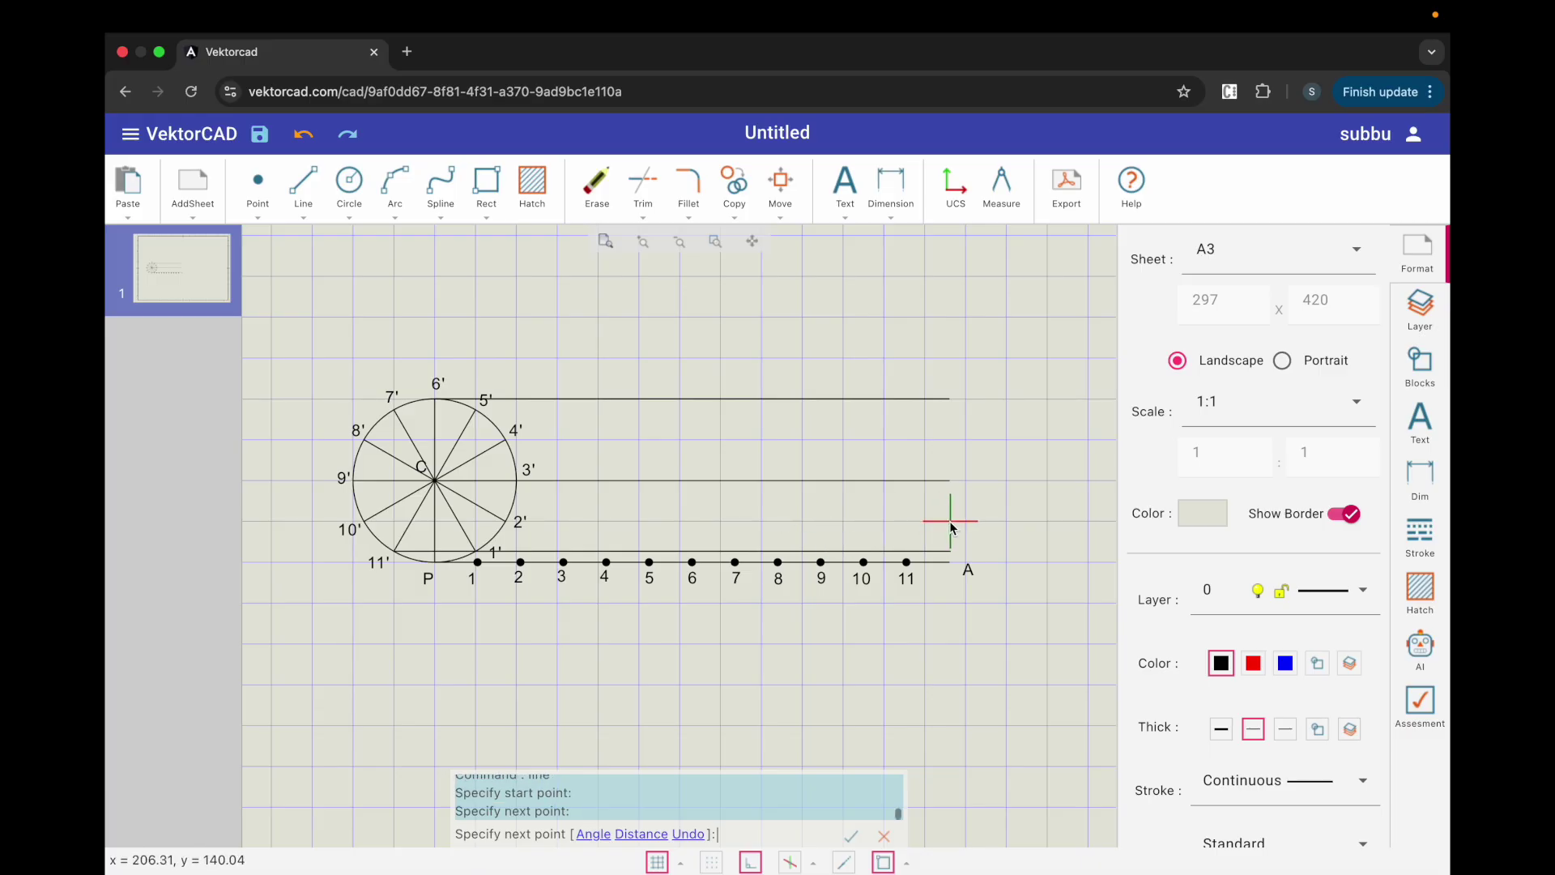
key("Escape")
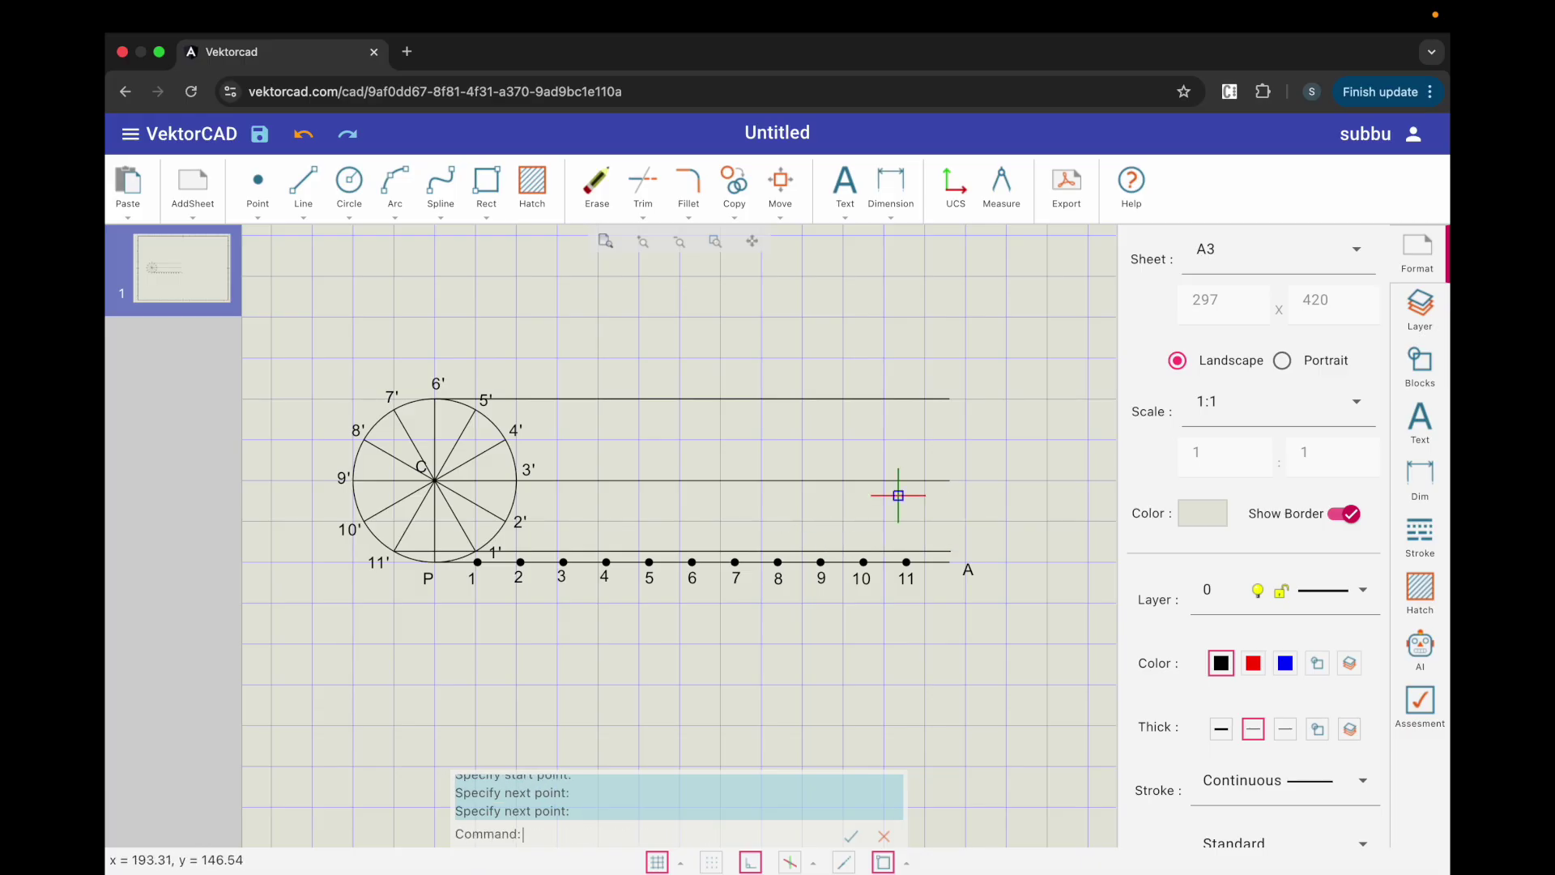
key("Return")
left_click(366, 522)
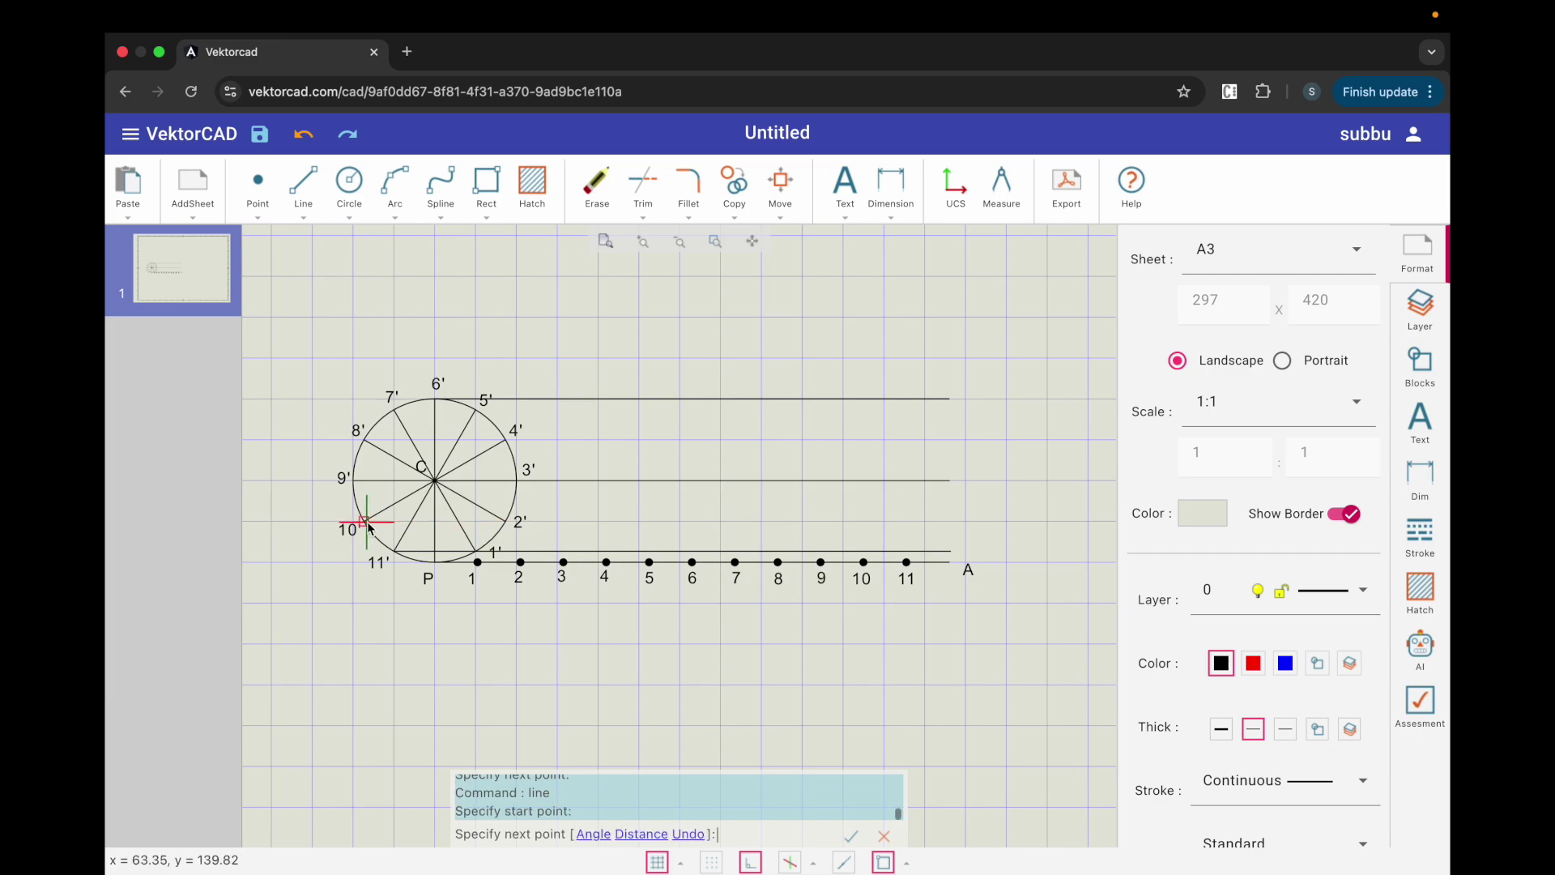
left_click(952, 522)
key("Escape")
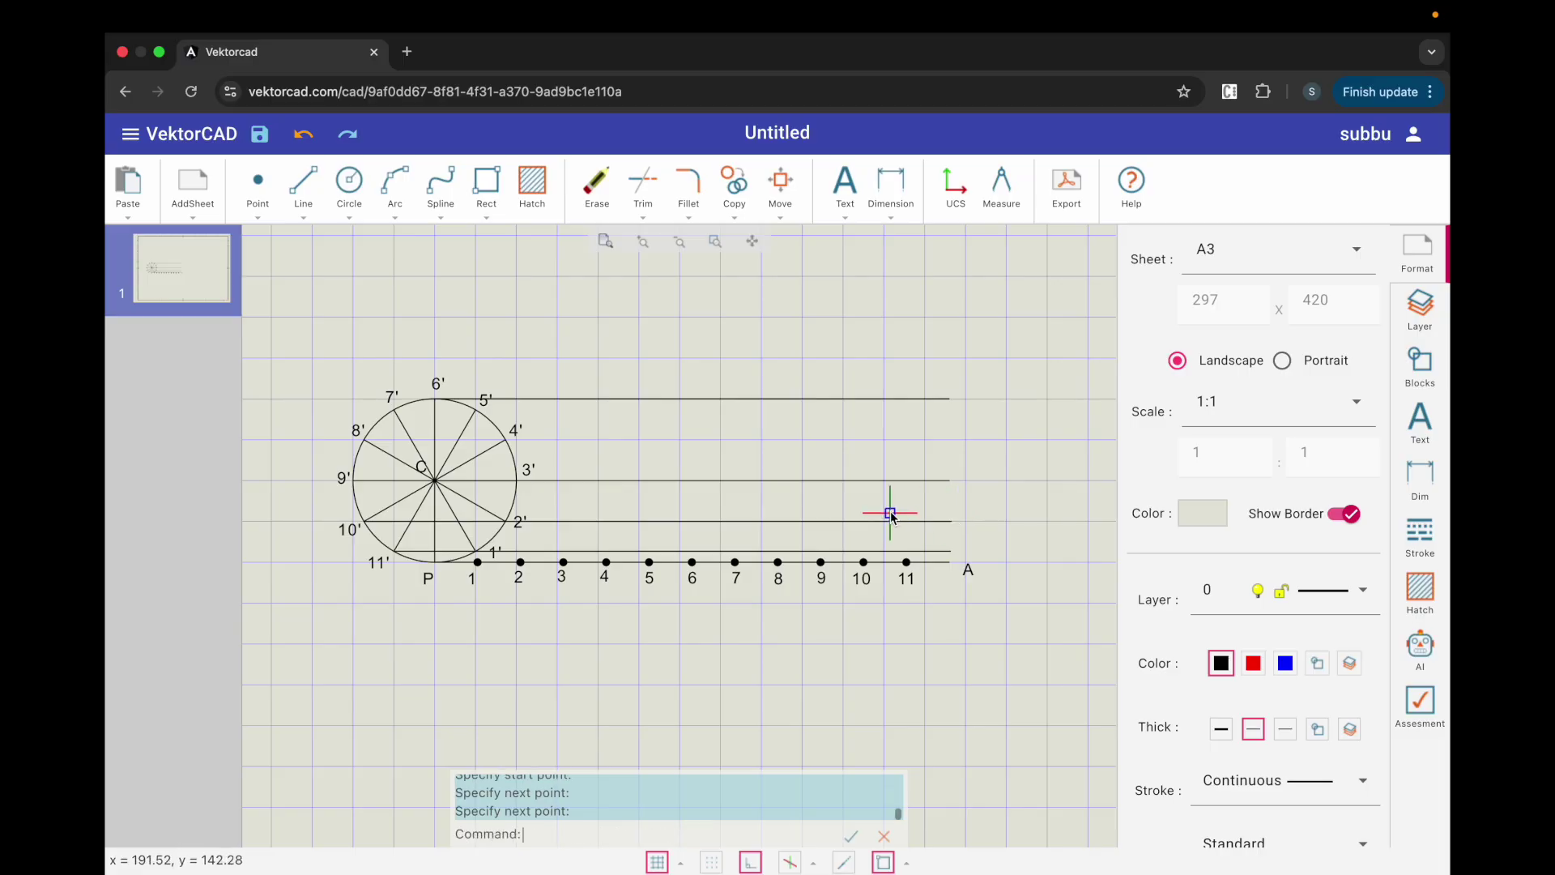
Step: Draw horizontal lines from 8' and 7' to the right end, then turn Ortho off
key("Return")
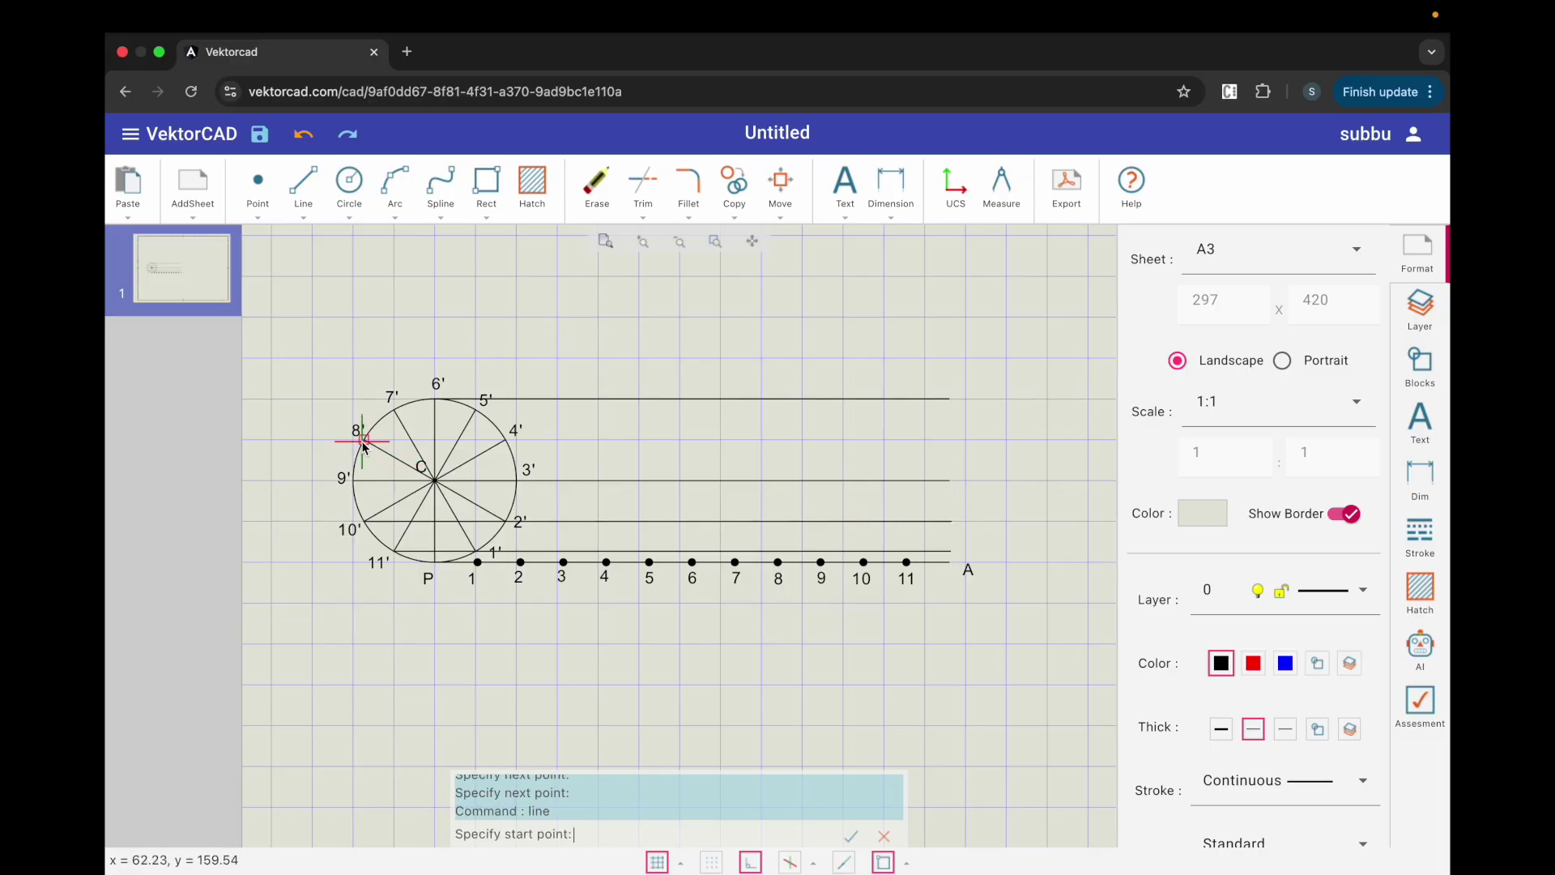
left_click(362, 442)
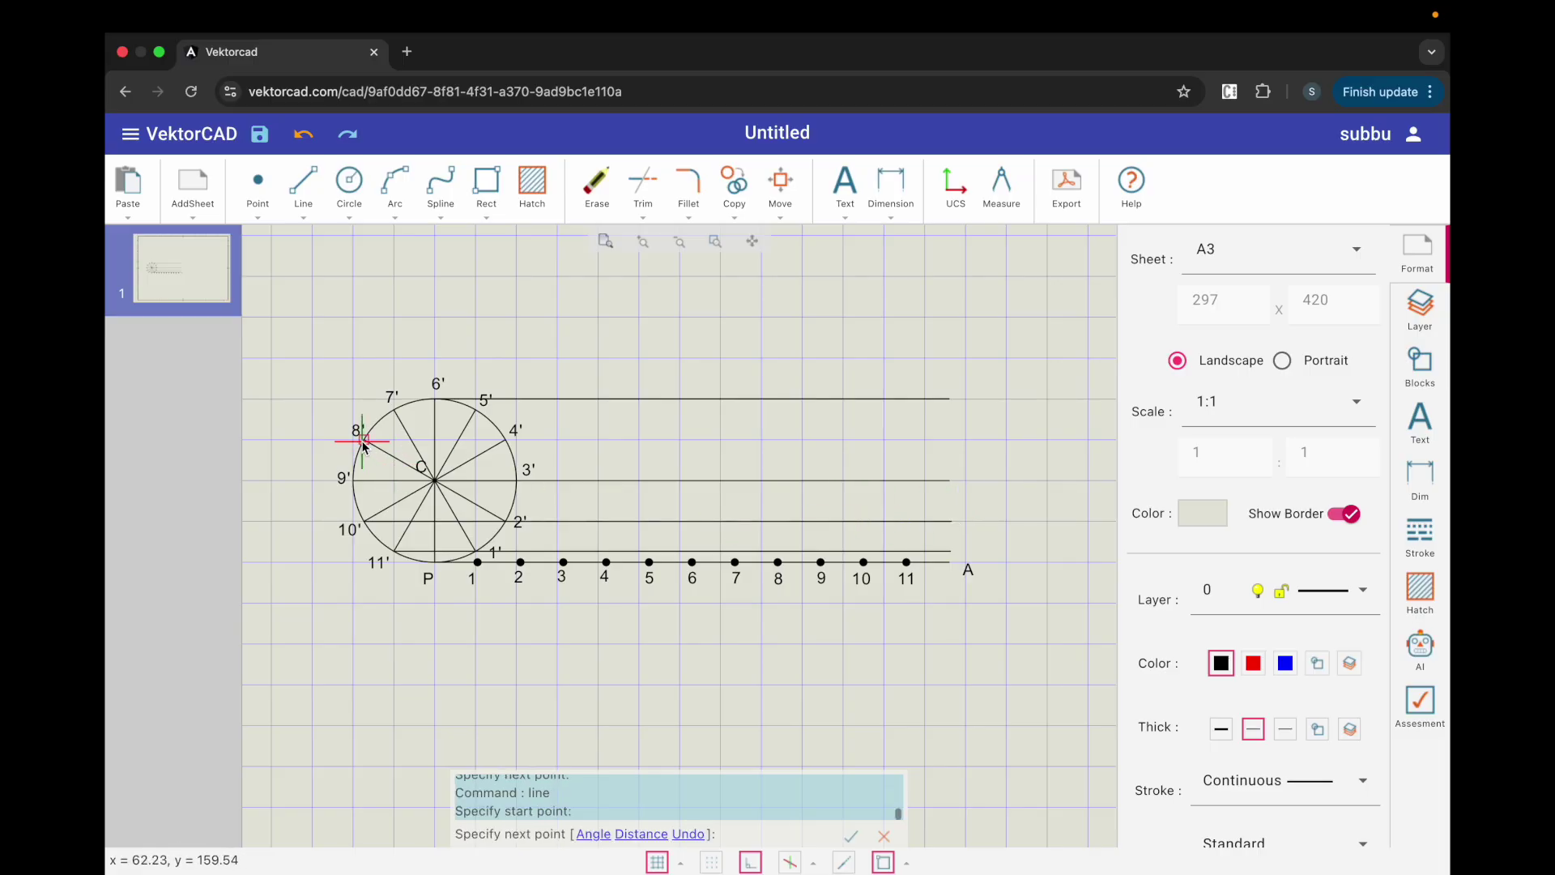
left_click(952, 450)
key("Return")
key("Return")
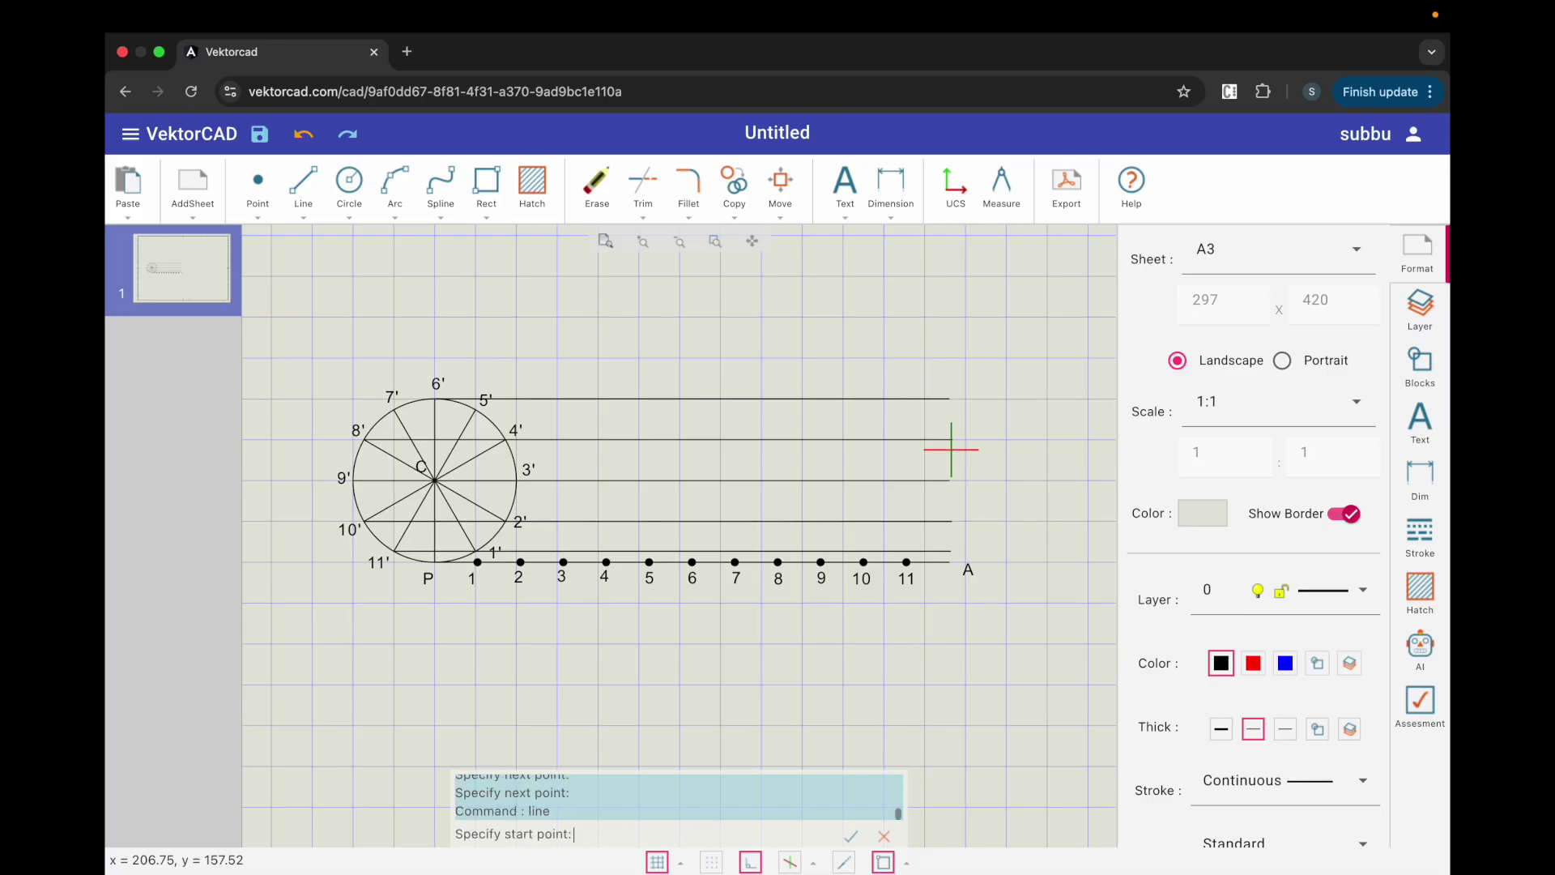
left_click(394, 411)
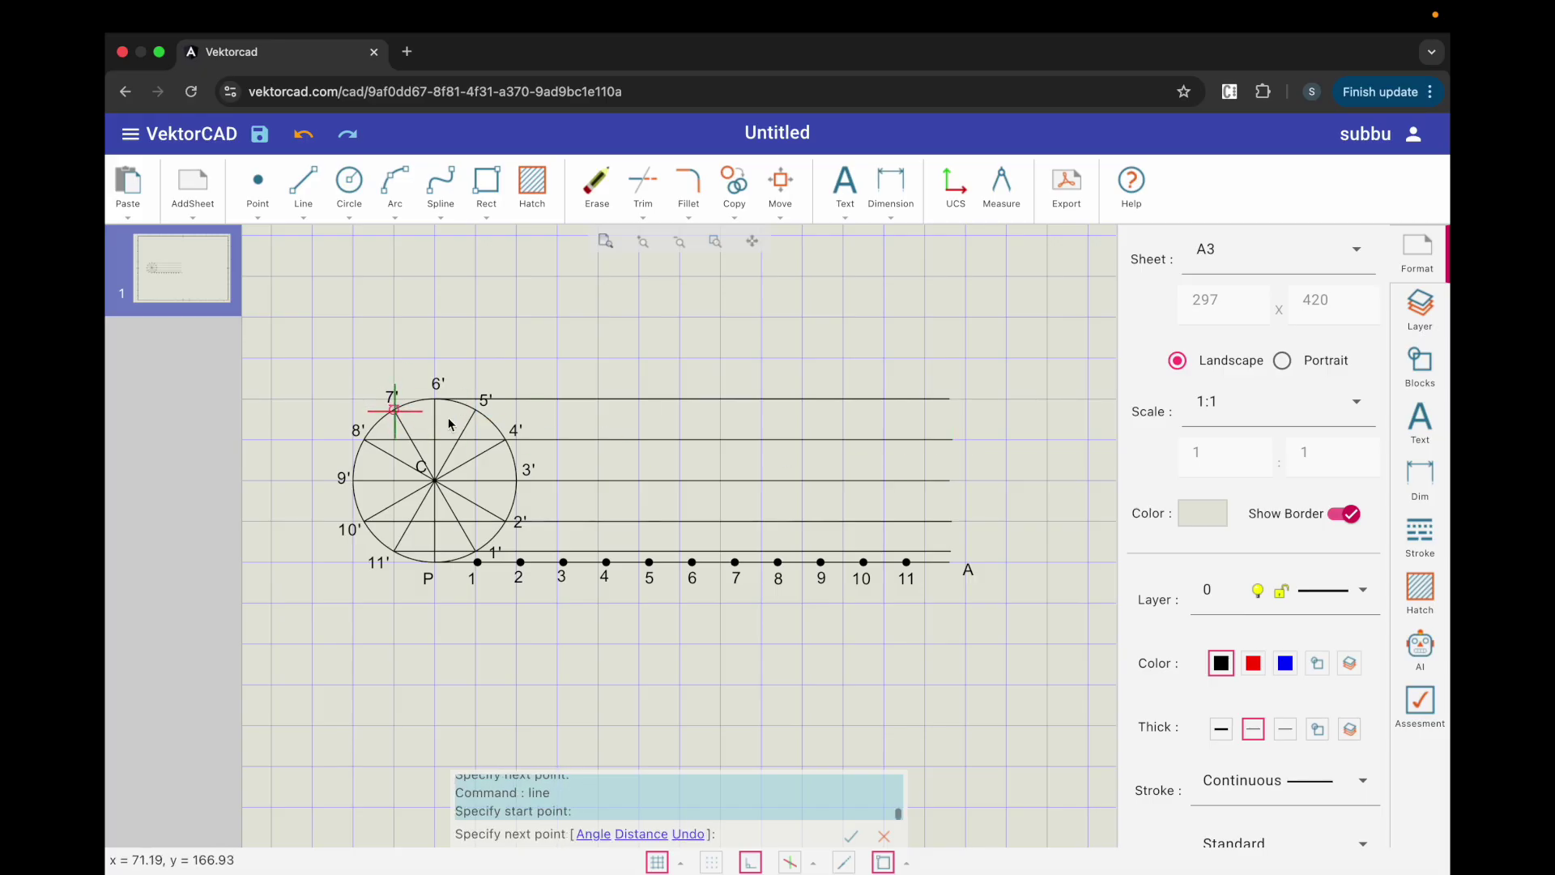
left_click(949, 410)
key("Return")
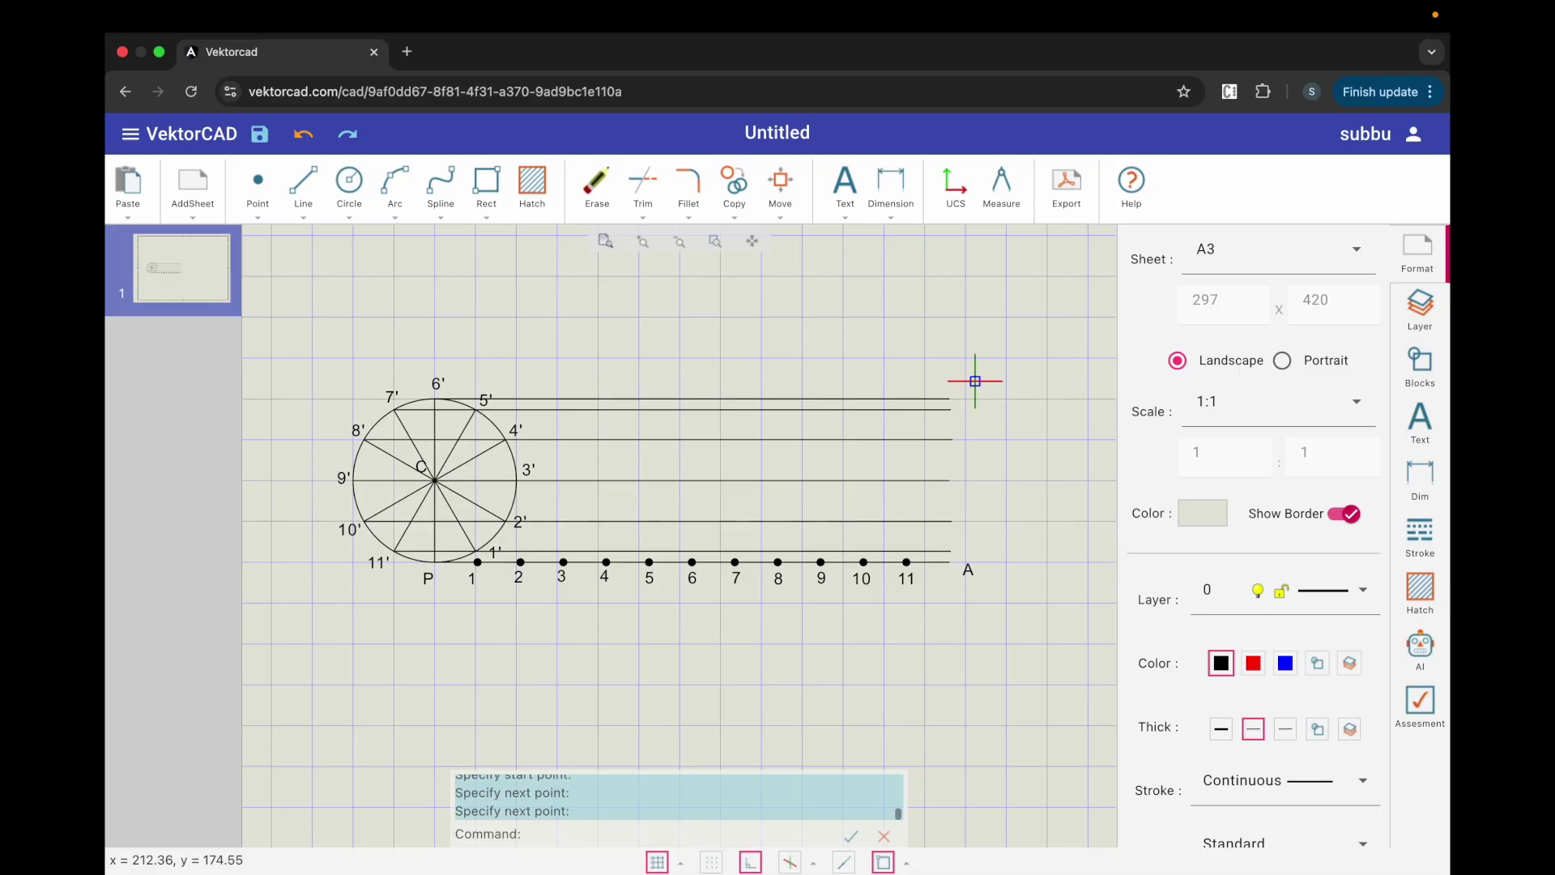
key("F8")
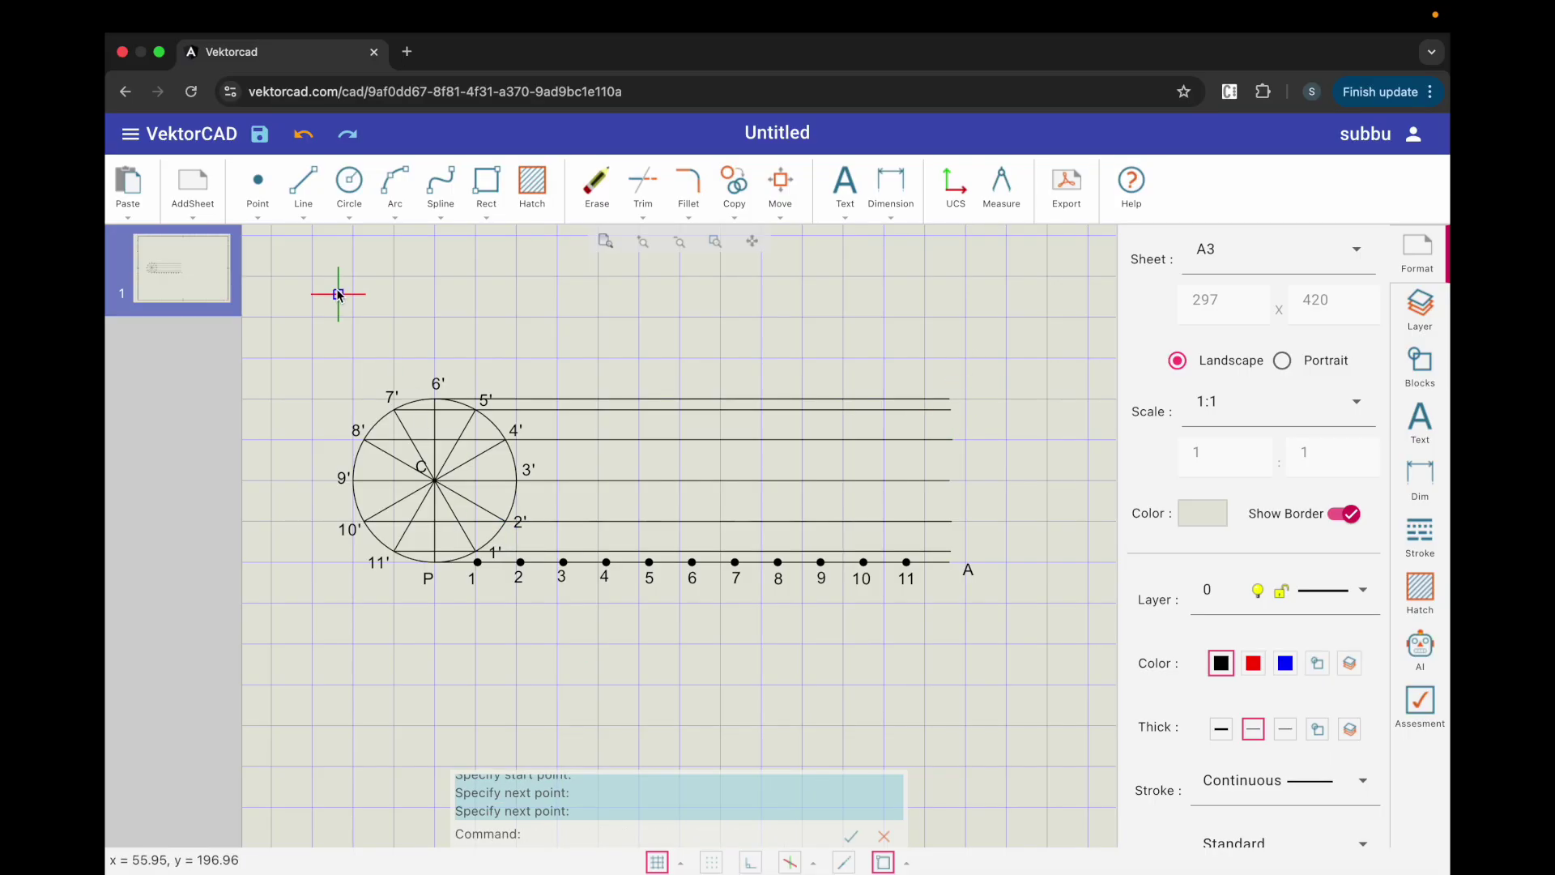
Step: Draw a vertical construction line from baseline point 1 to the topmost horizontal, above 5'
left_click(304, 198)
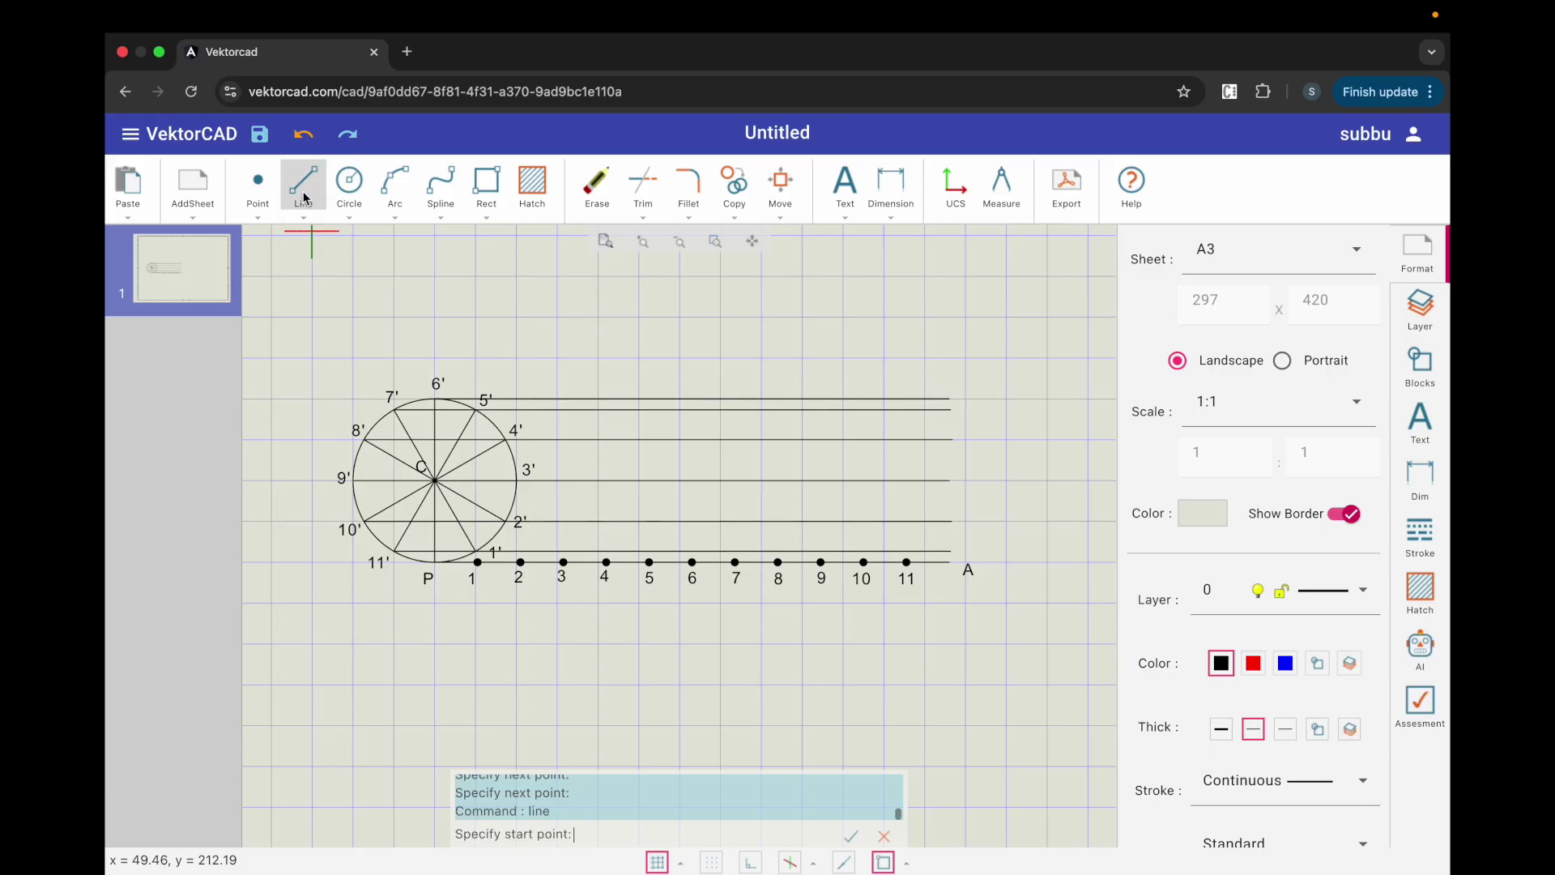
left_click(477, 563)
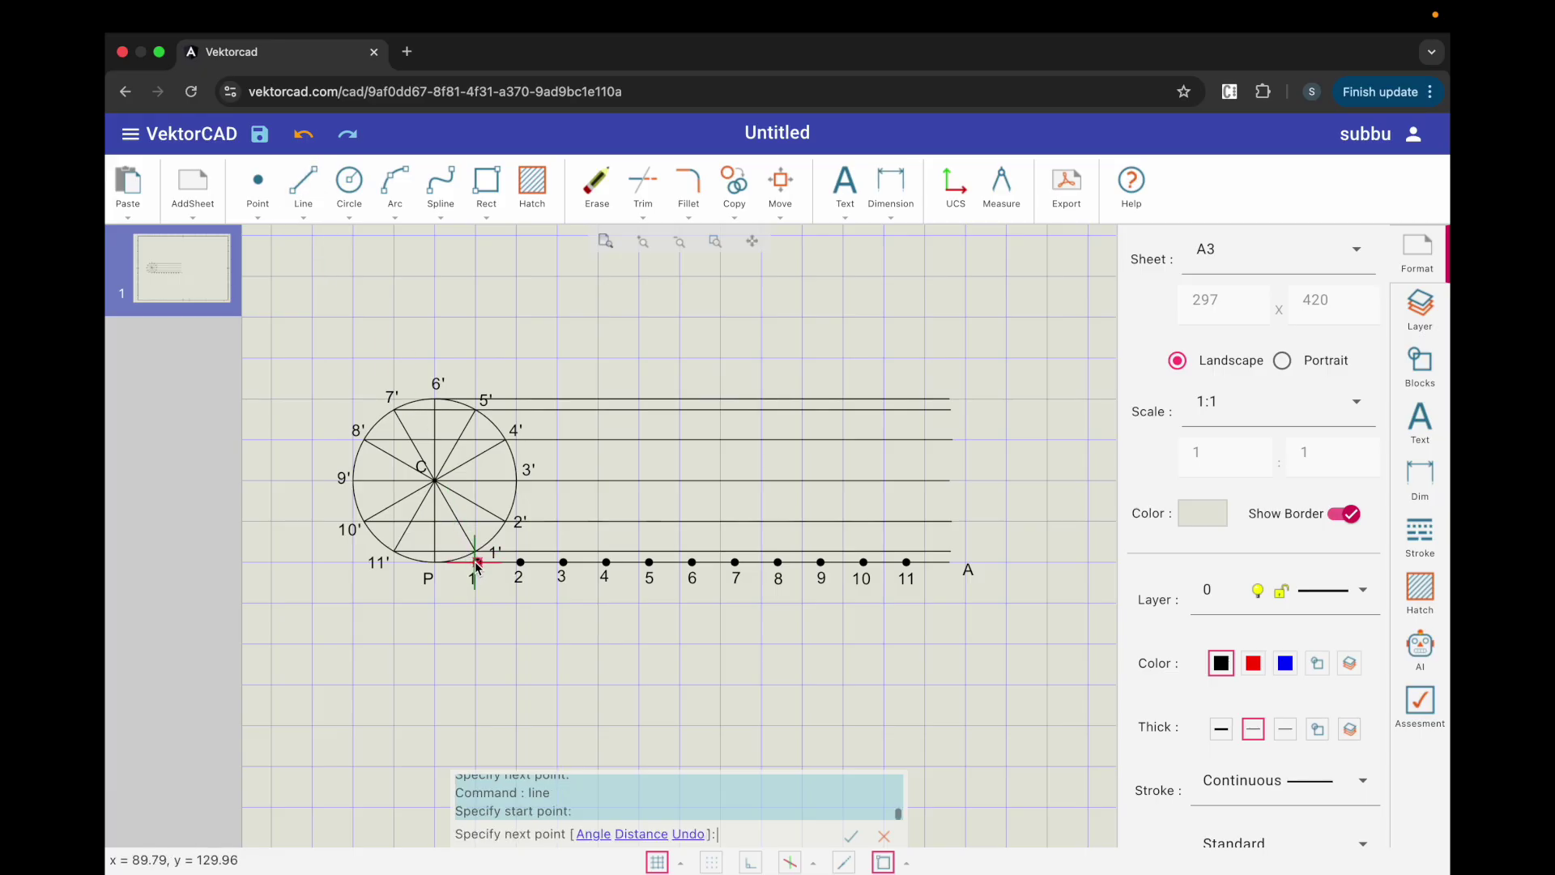
left_click(507, 398)
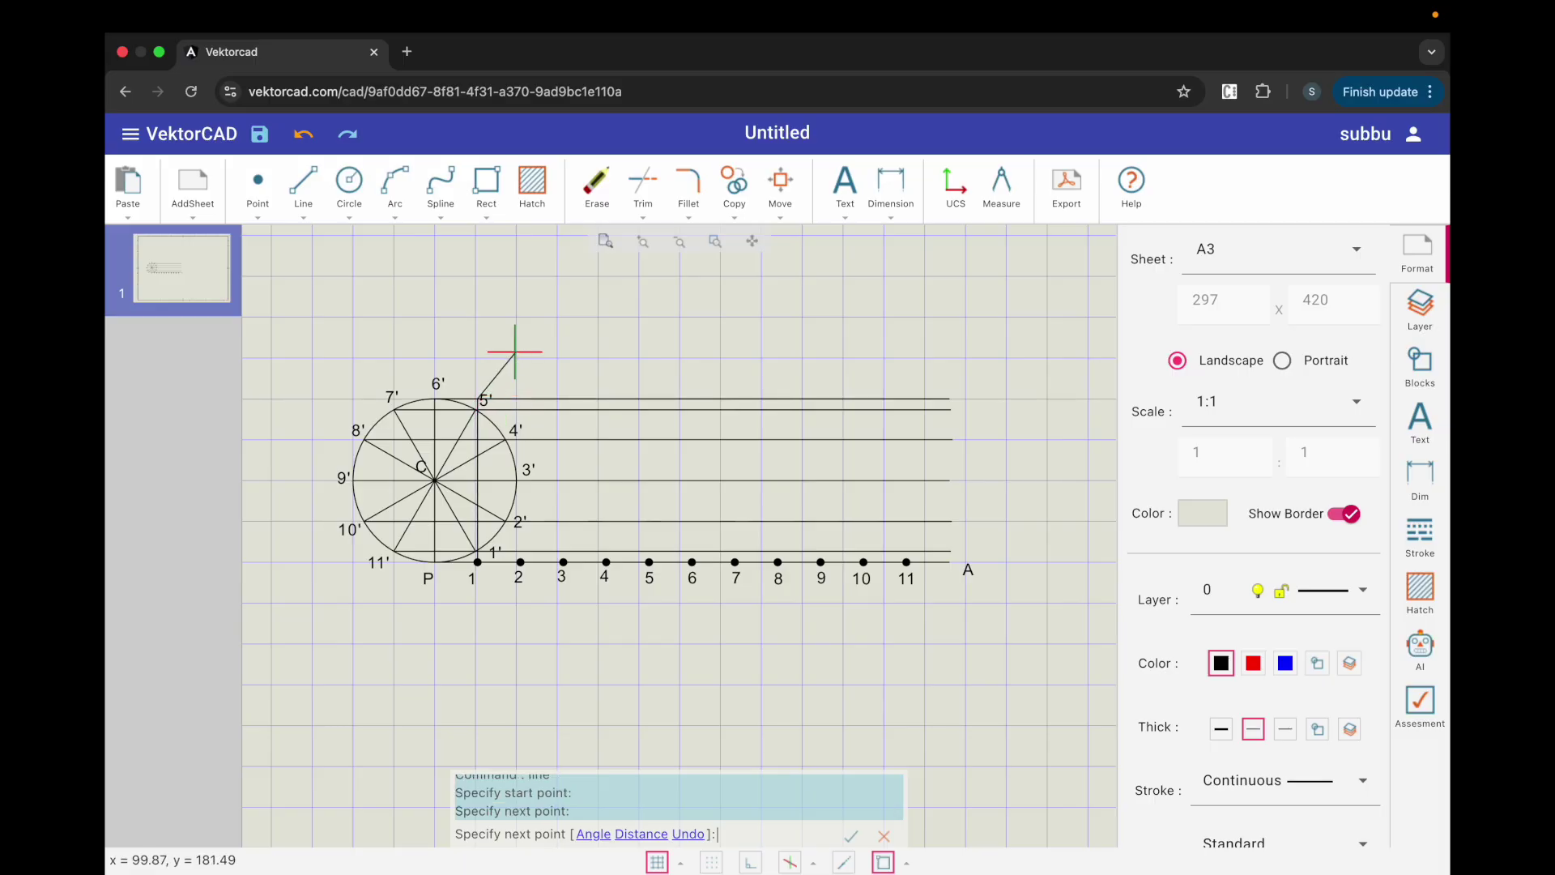
key("Escape")
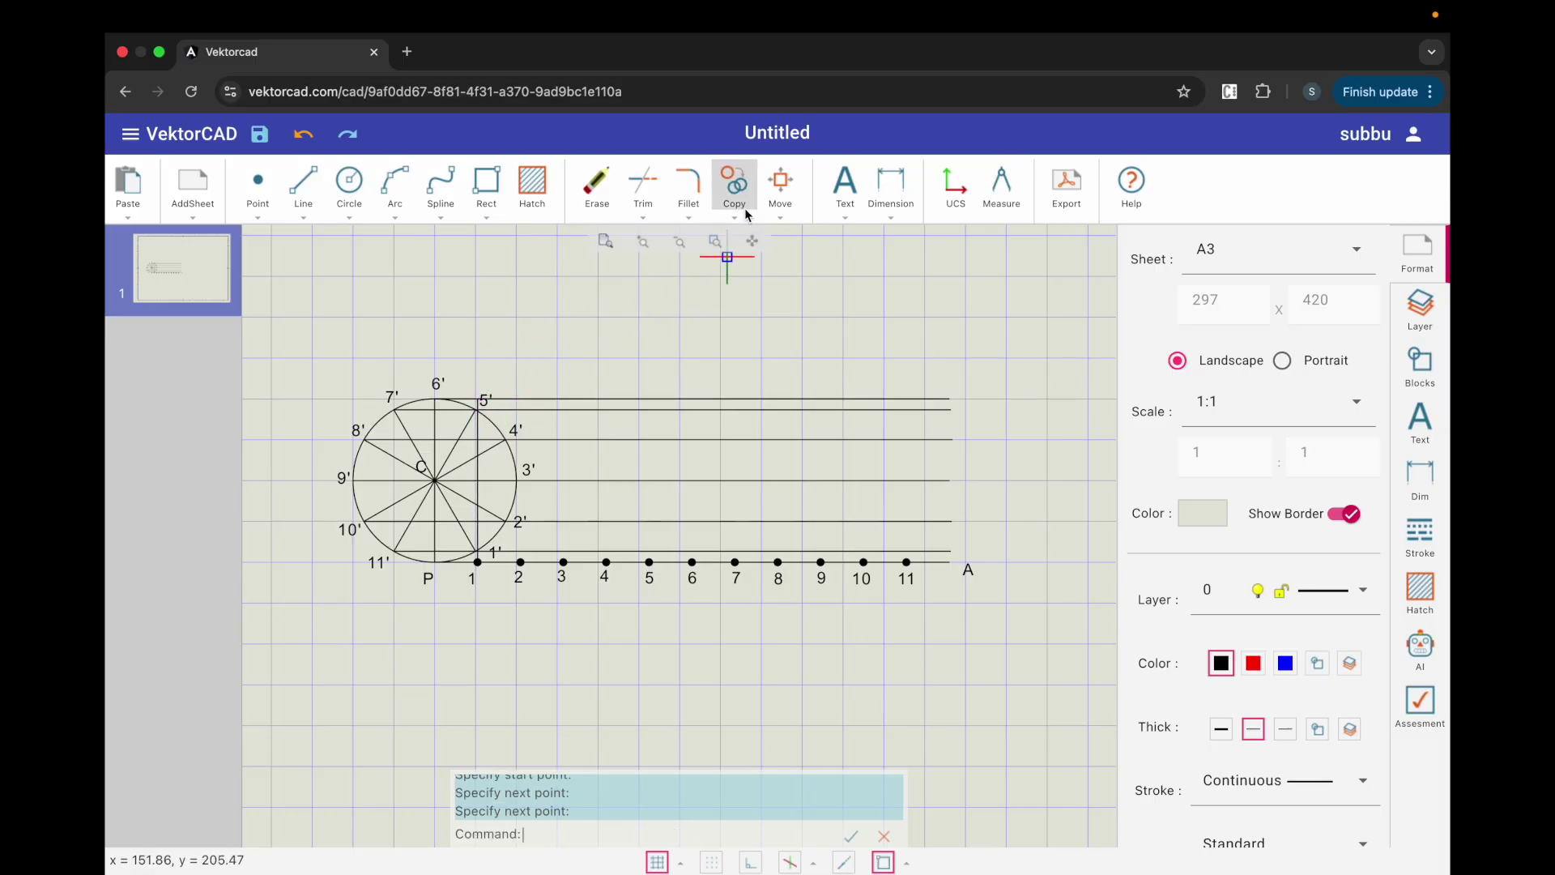
Step: Array the vertical line into 11 columns and 1 row, spaced by the point 1–2 gap
left_click(735, 217)
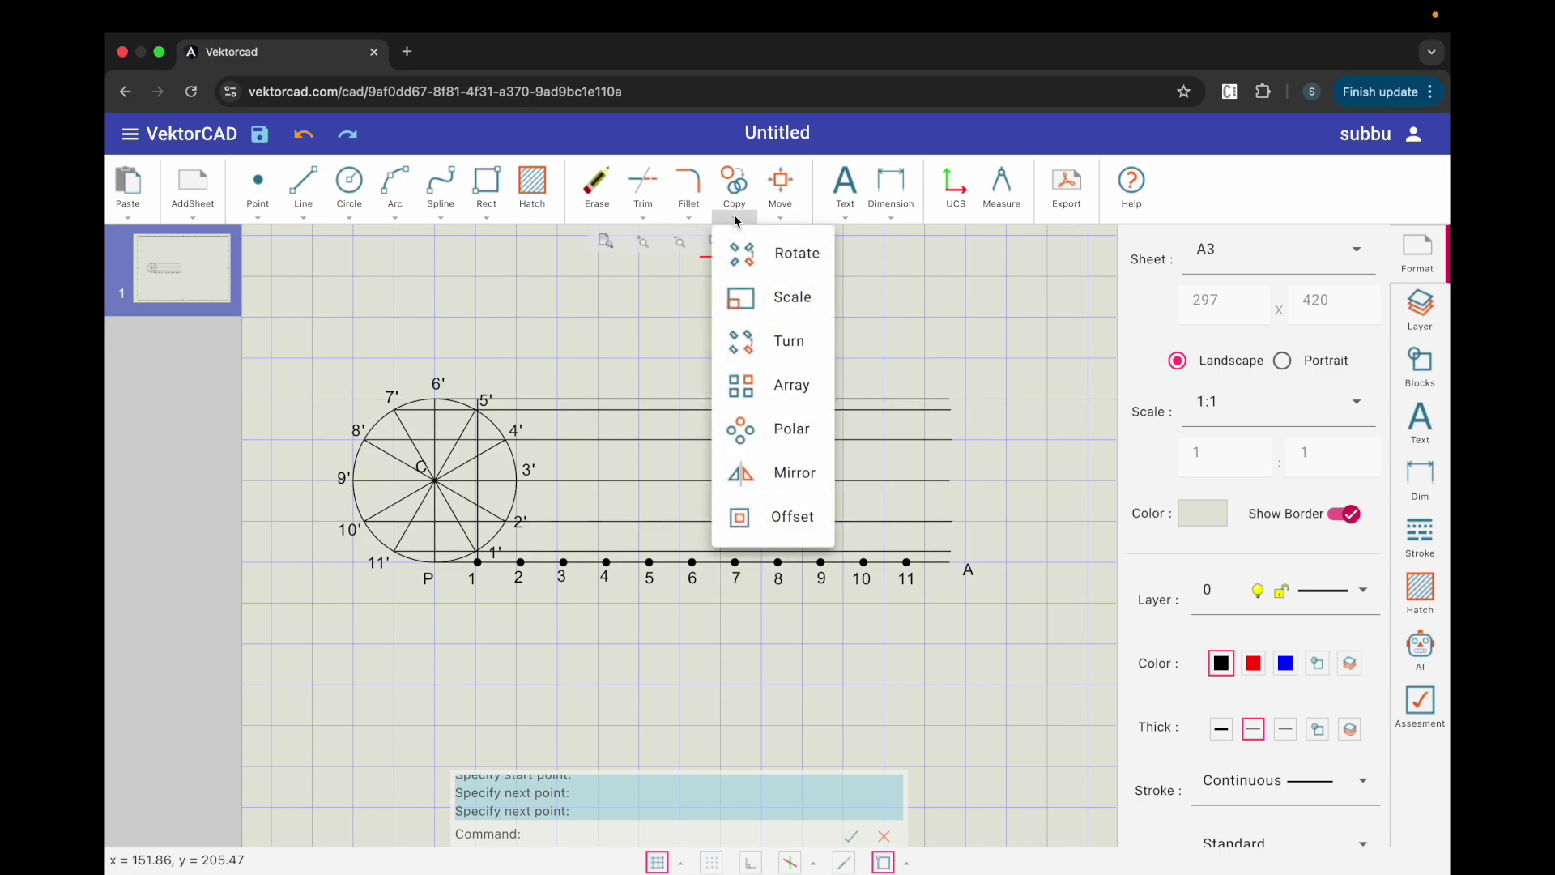
left_click(770, 387)
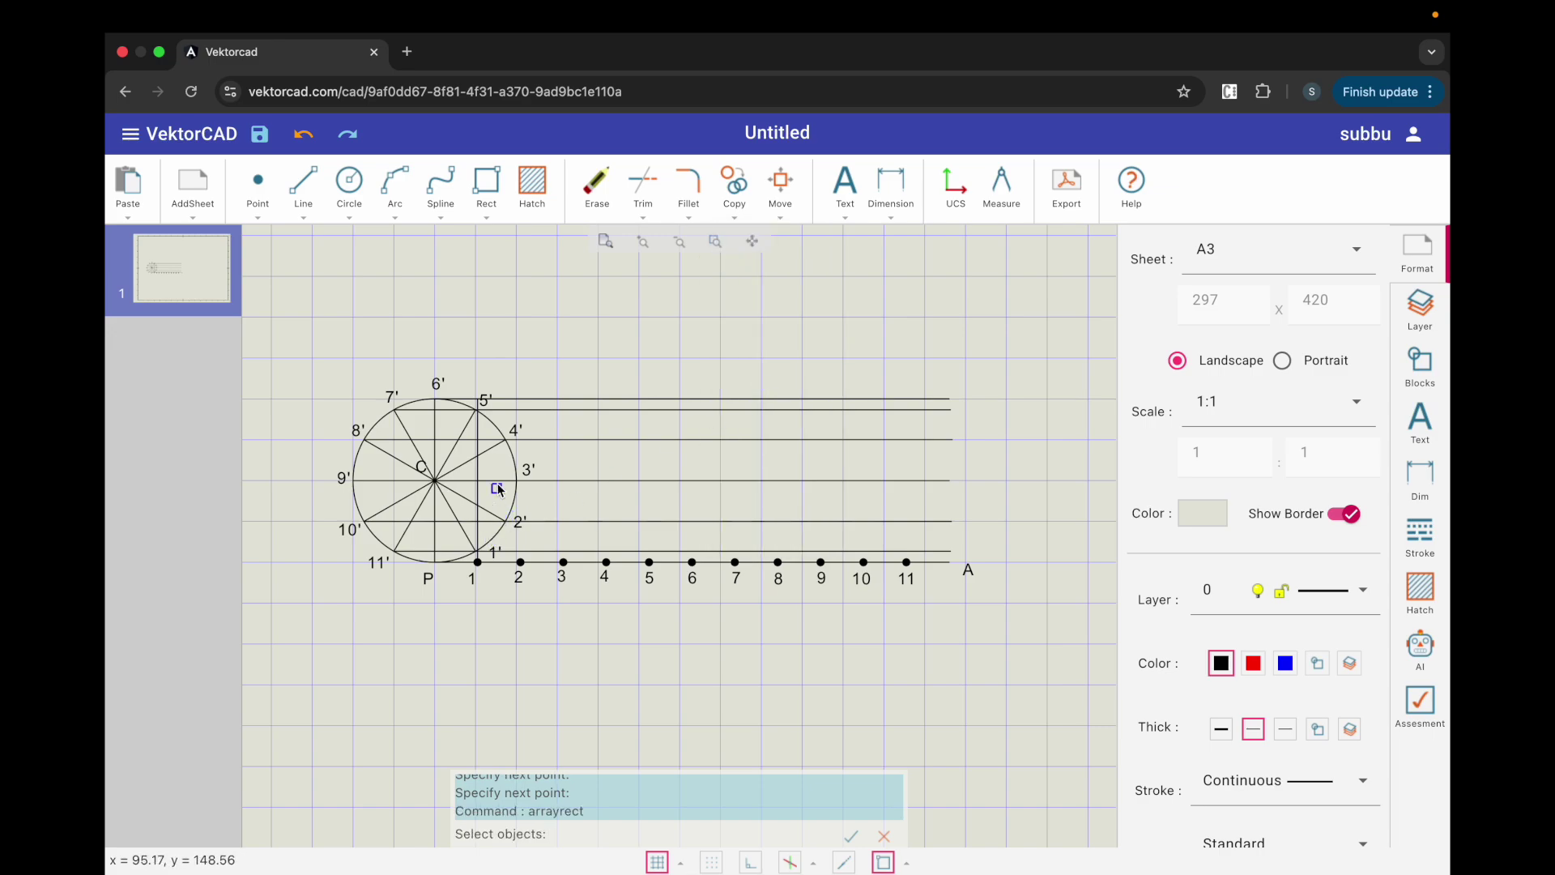
left_click(478, 471)
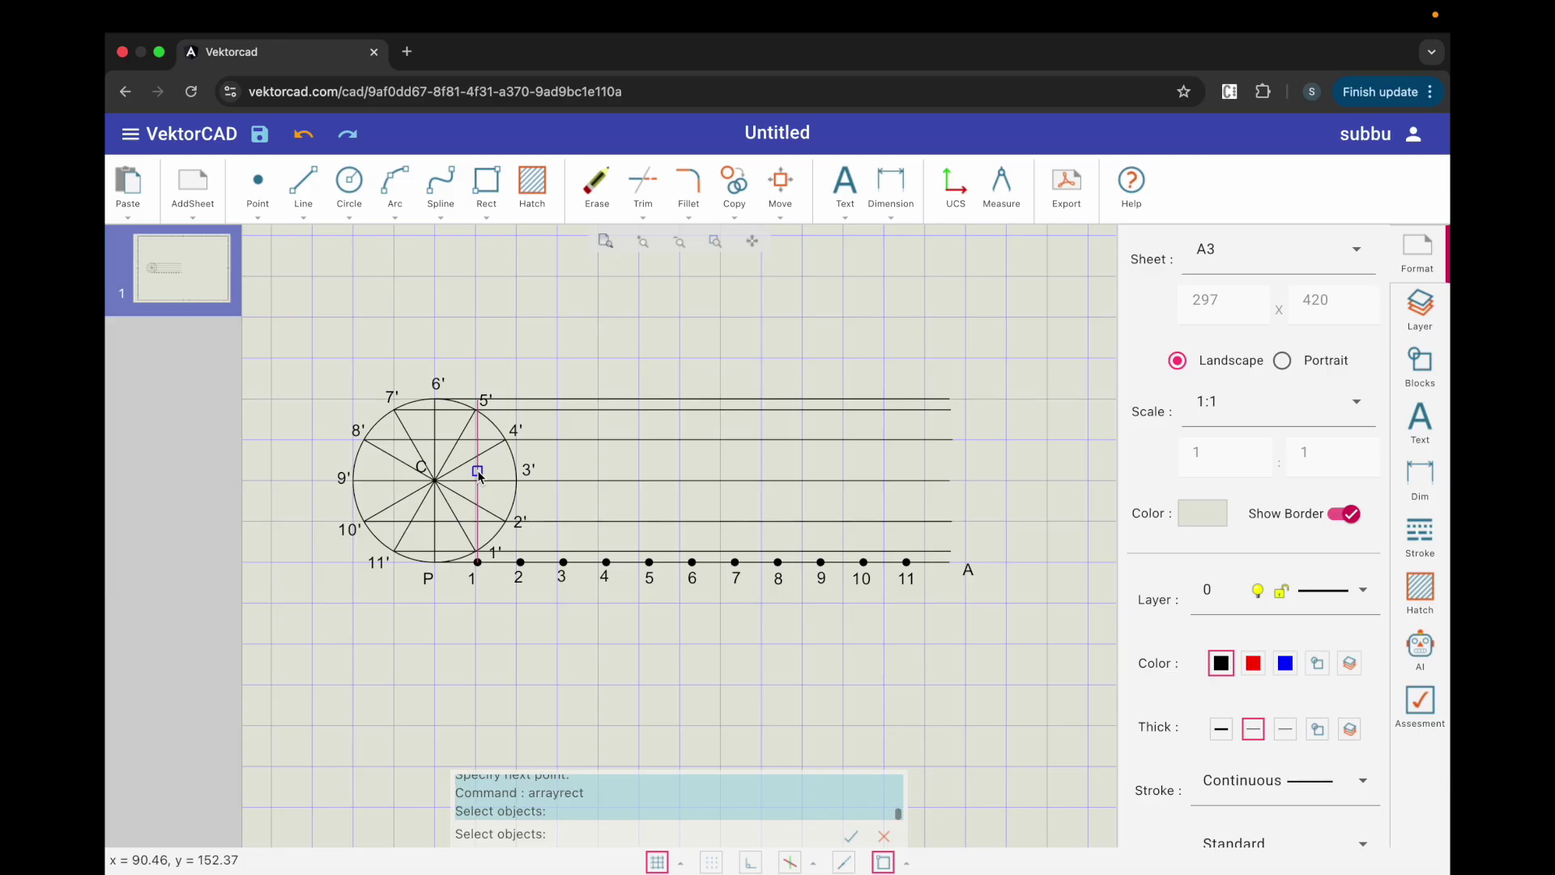
key("Return")
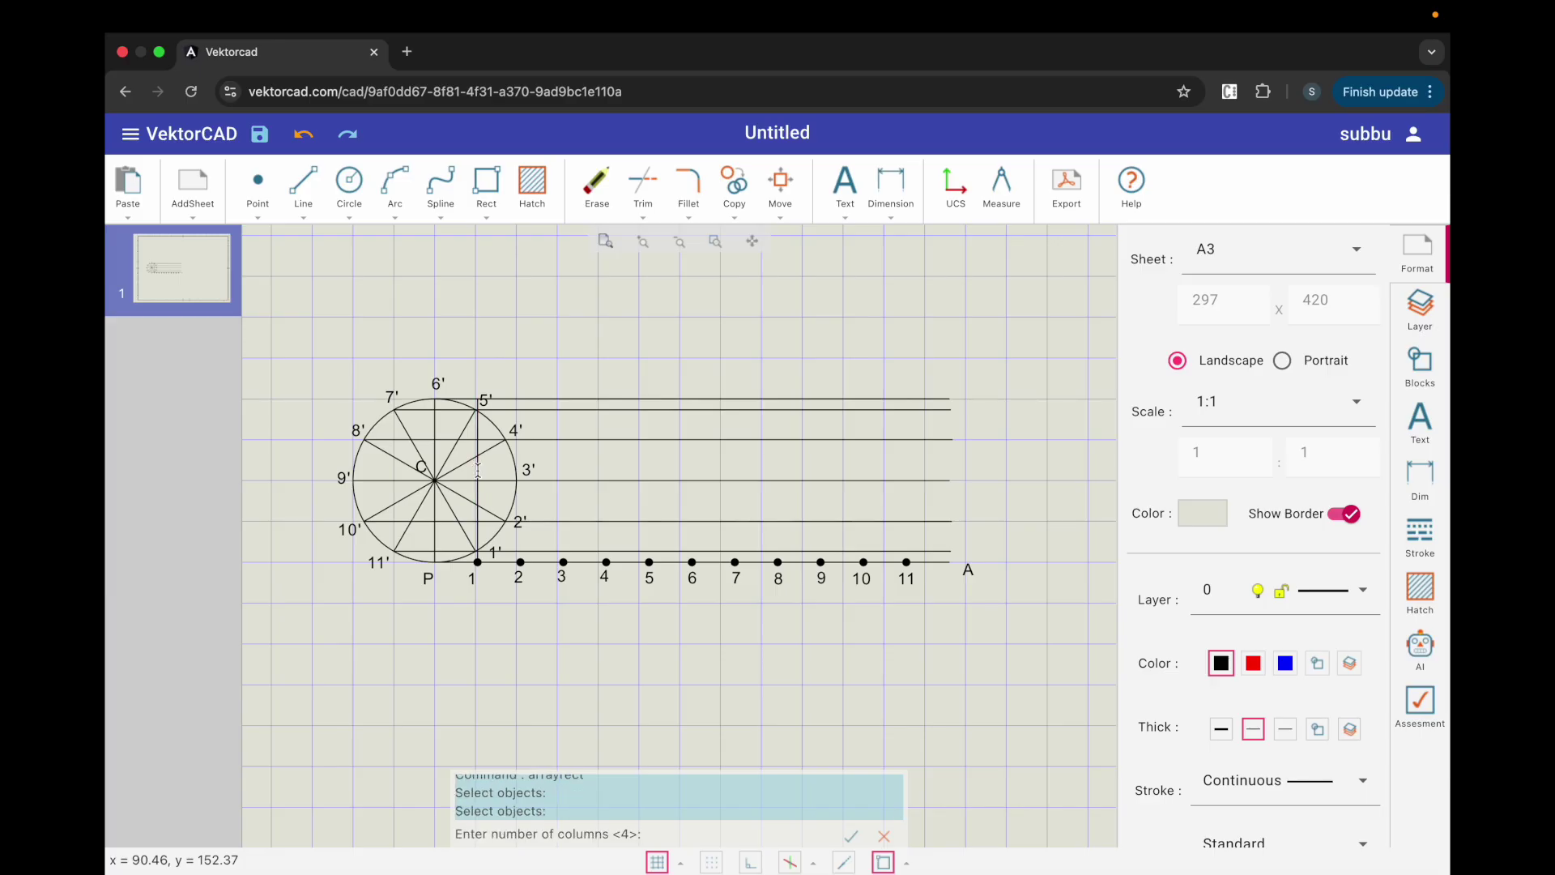
type("11")
key("Return")
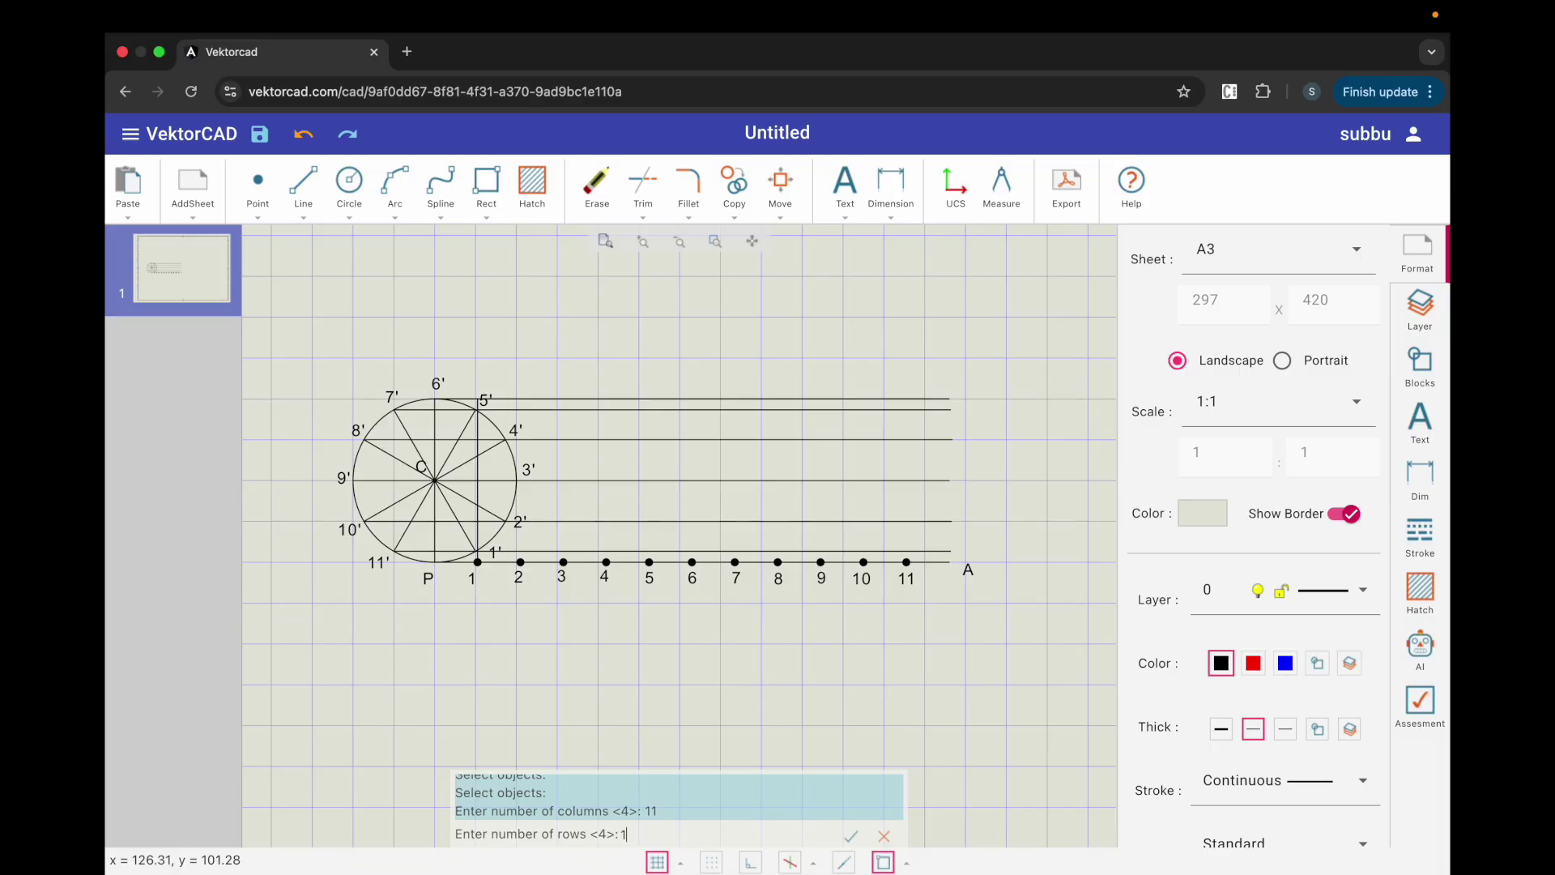
type("1")
key("Return")
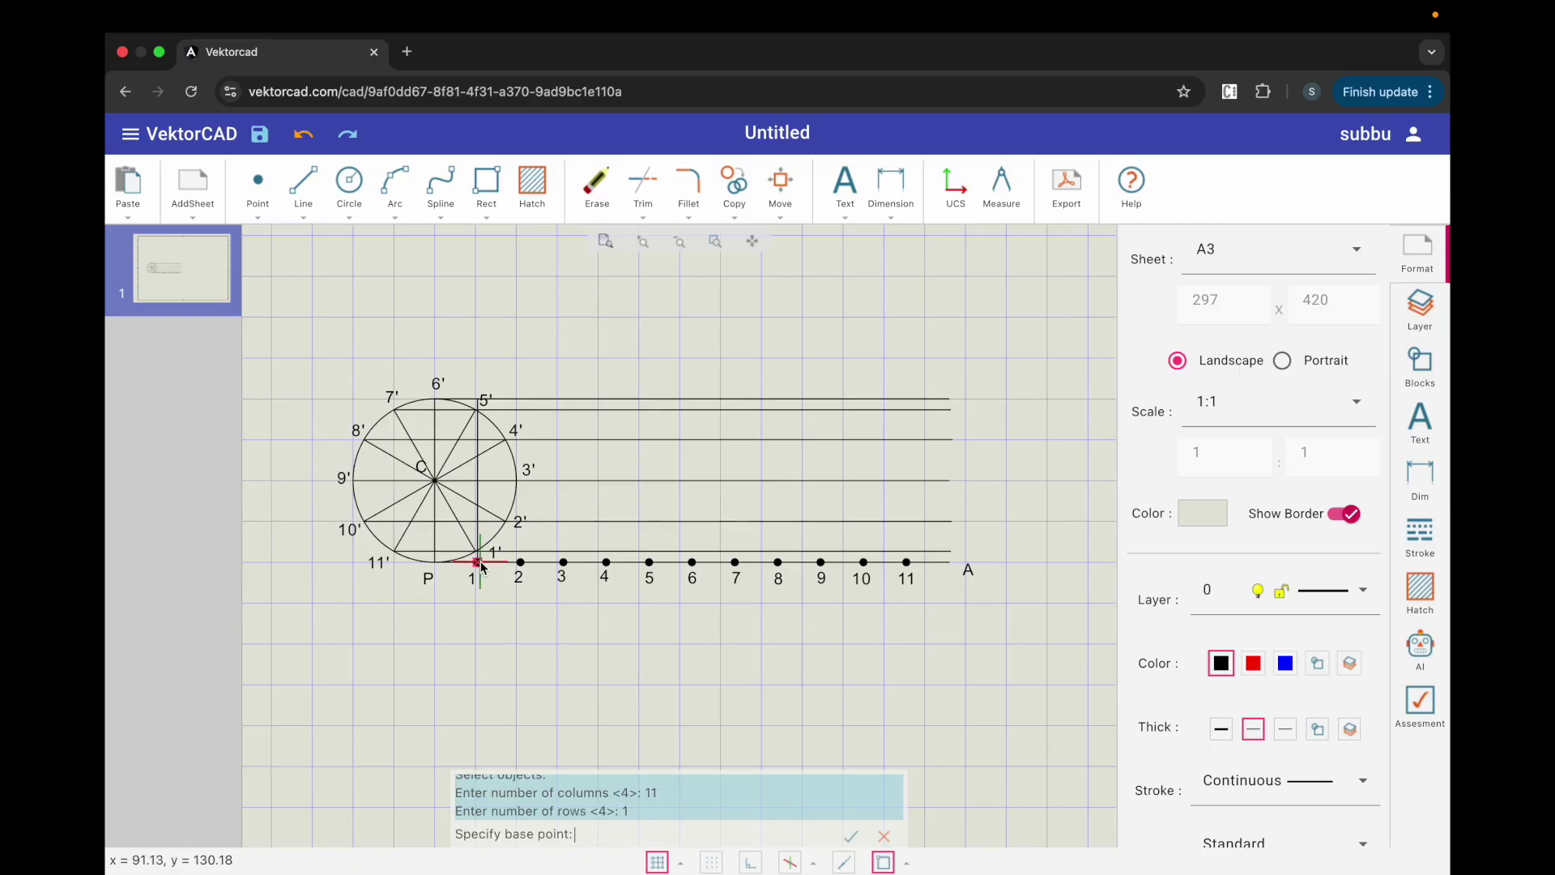
left_click(479, 561)
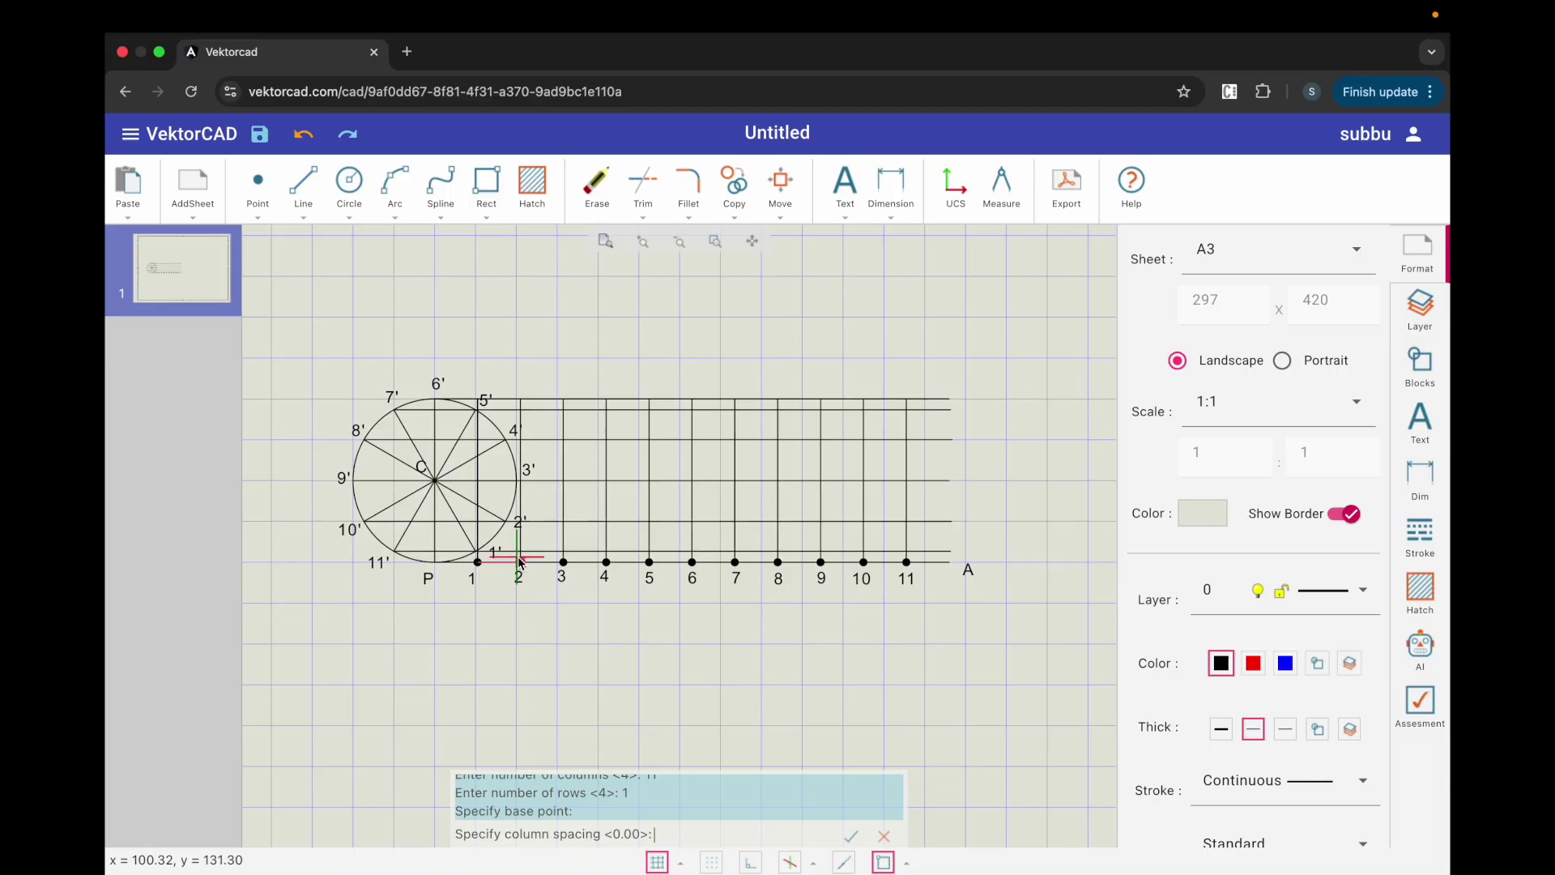
left_click(521, 562)
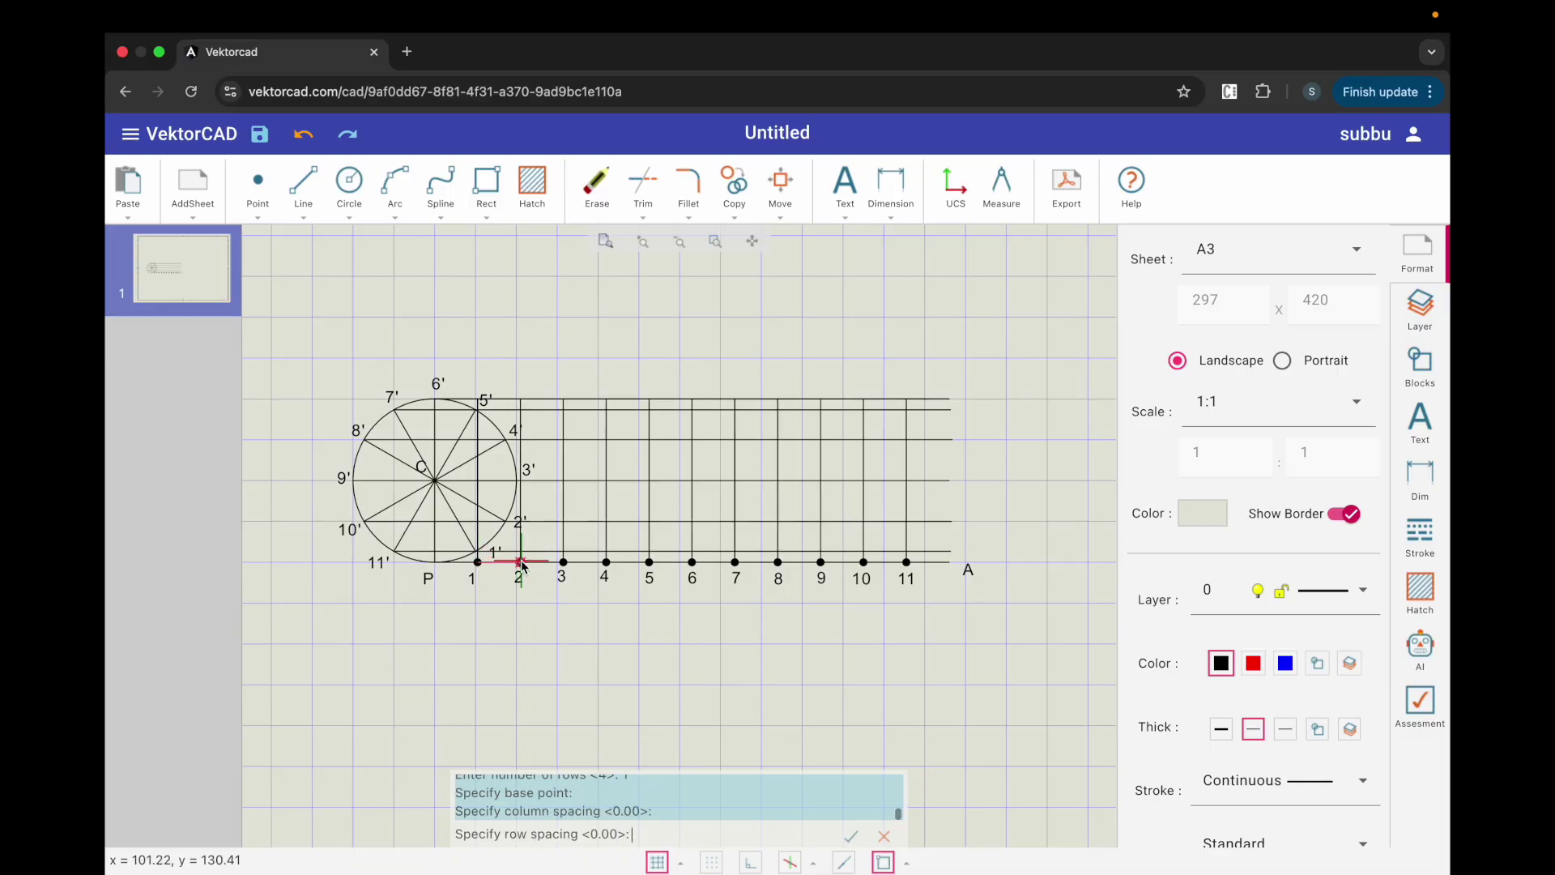
left_click(552, 601)
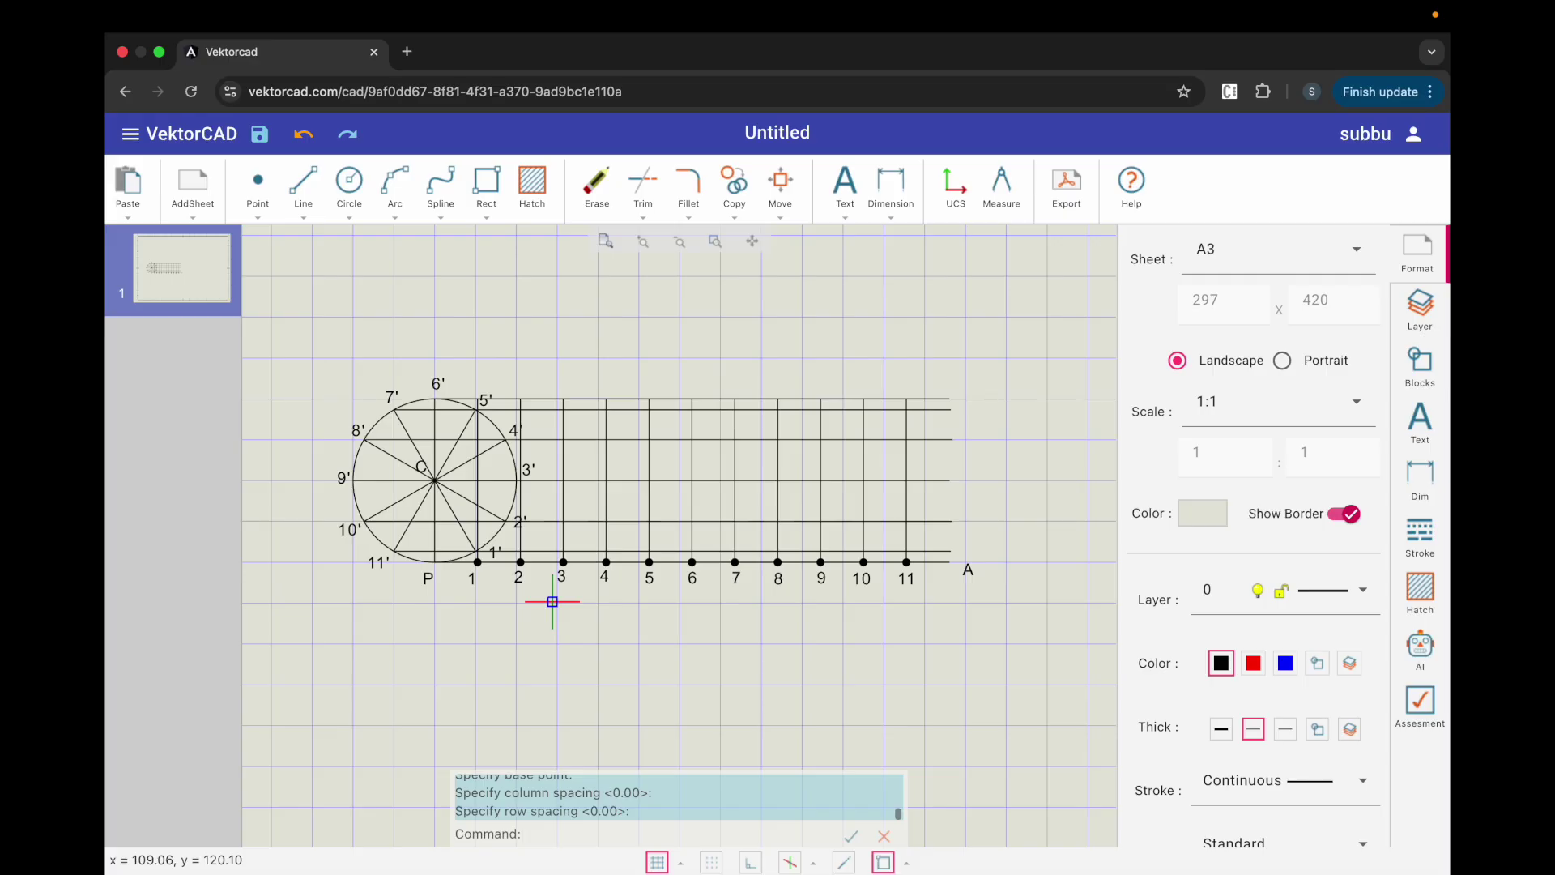
left_click(843, 188)
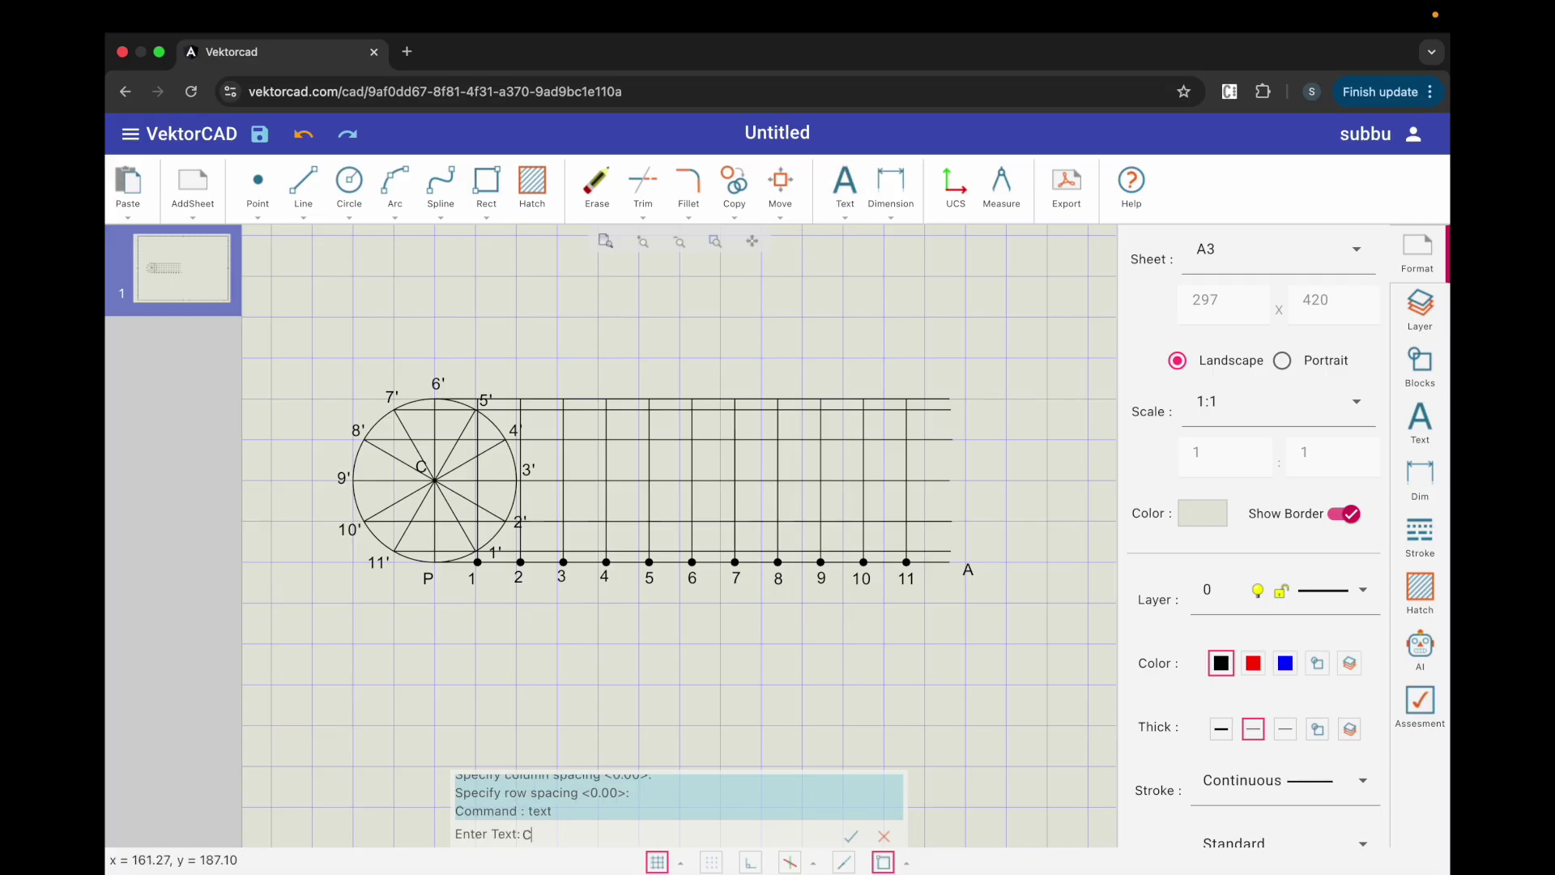
Step: Place labels C1 through C5 where the centre line crosses the first five verticals
type("C1")
key("Return")
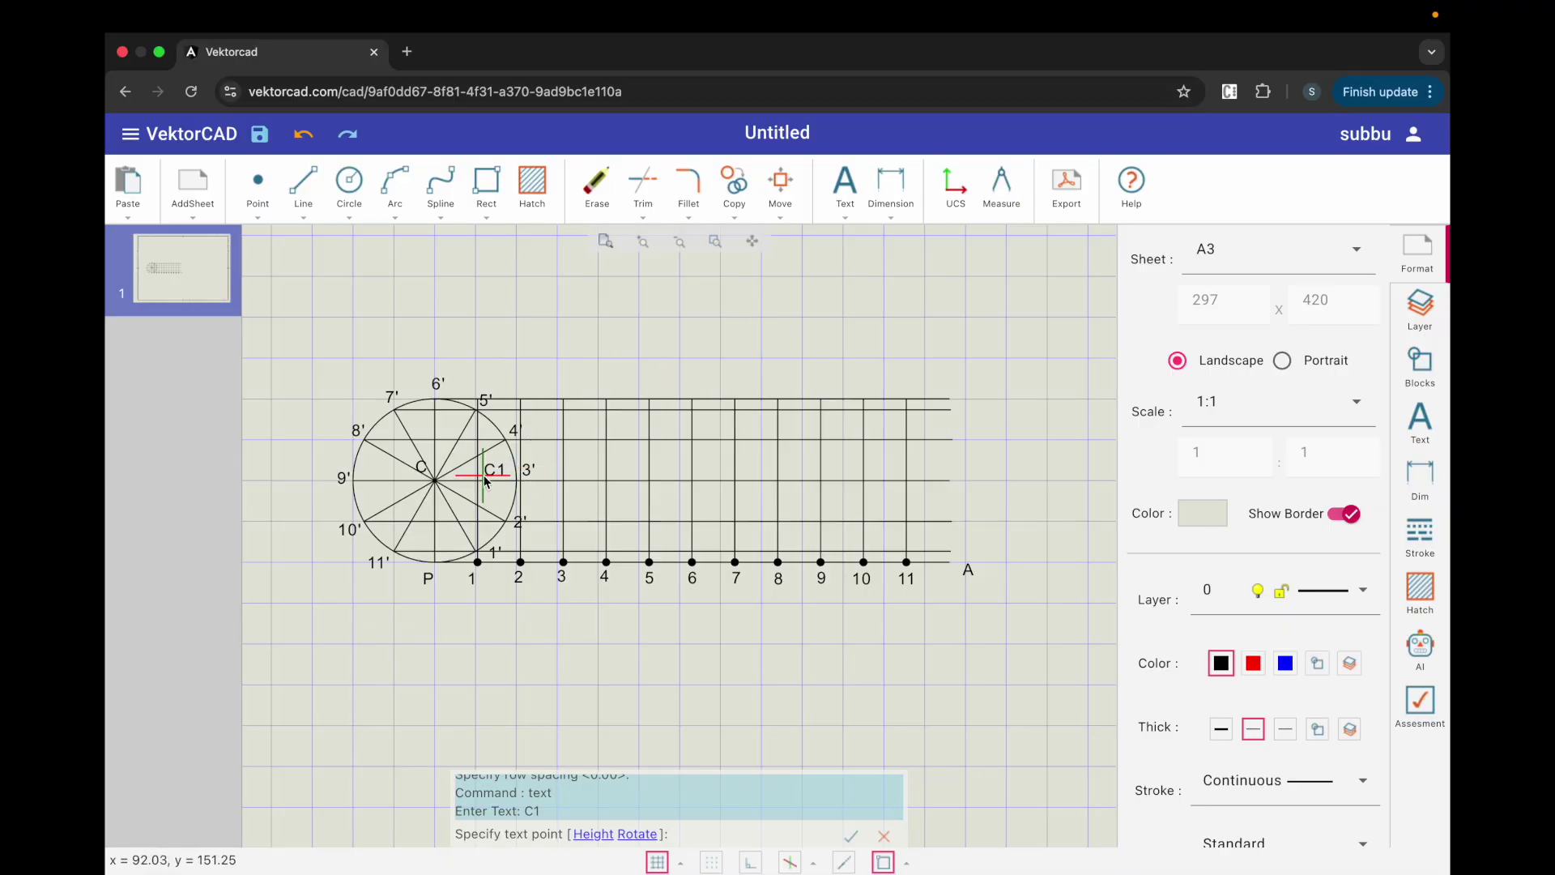
left_click(485, 480)
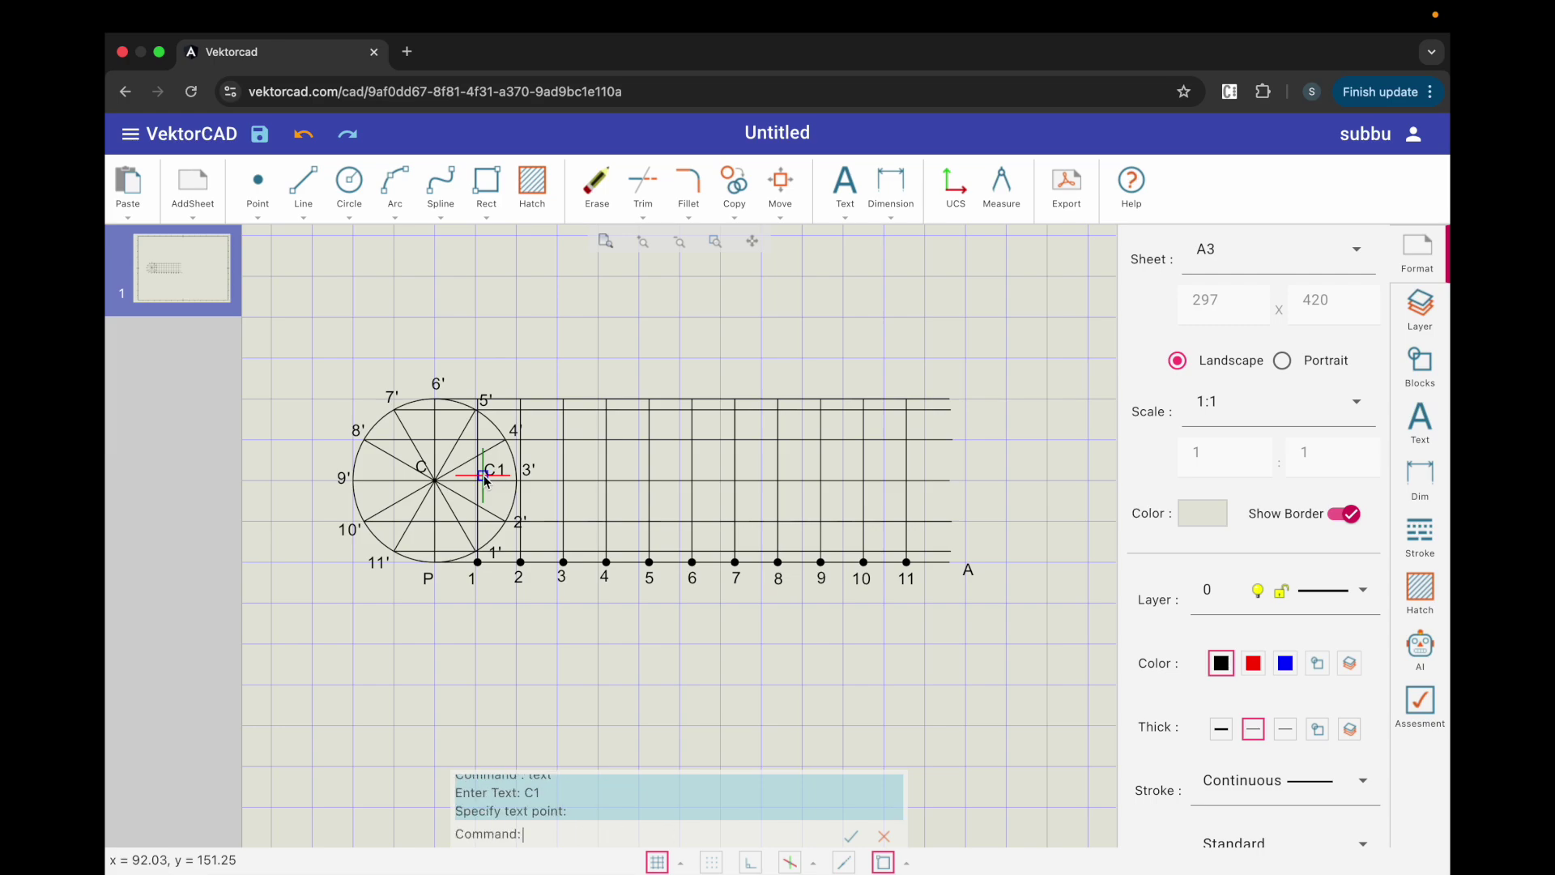
scroll(535, 470, "up", 3)
left_click(531, 480)
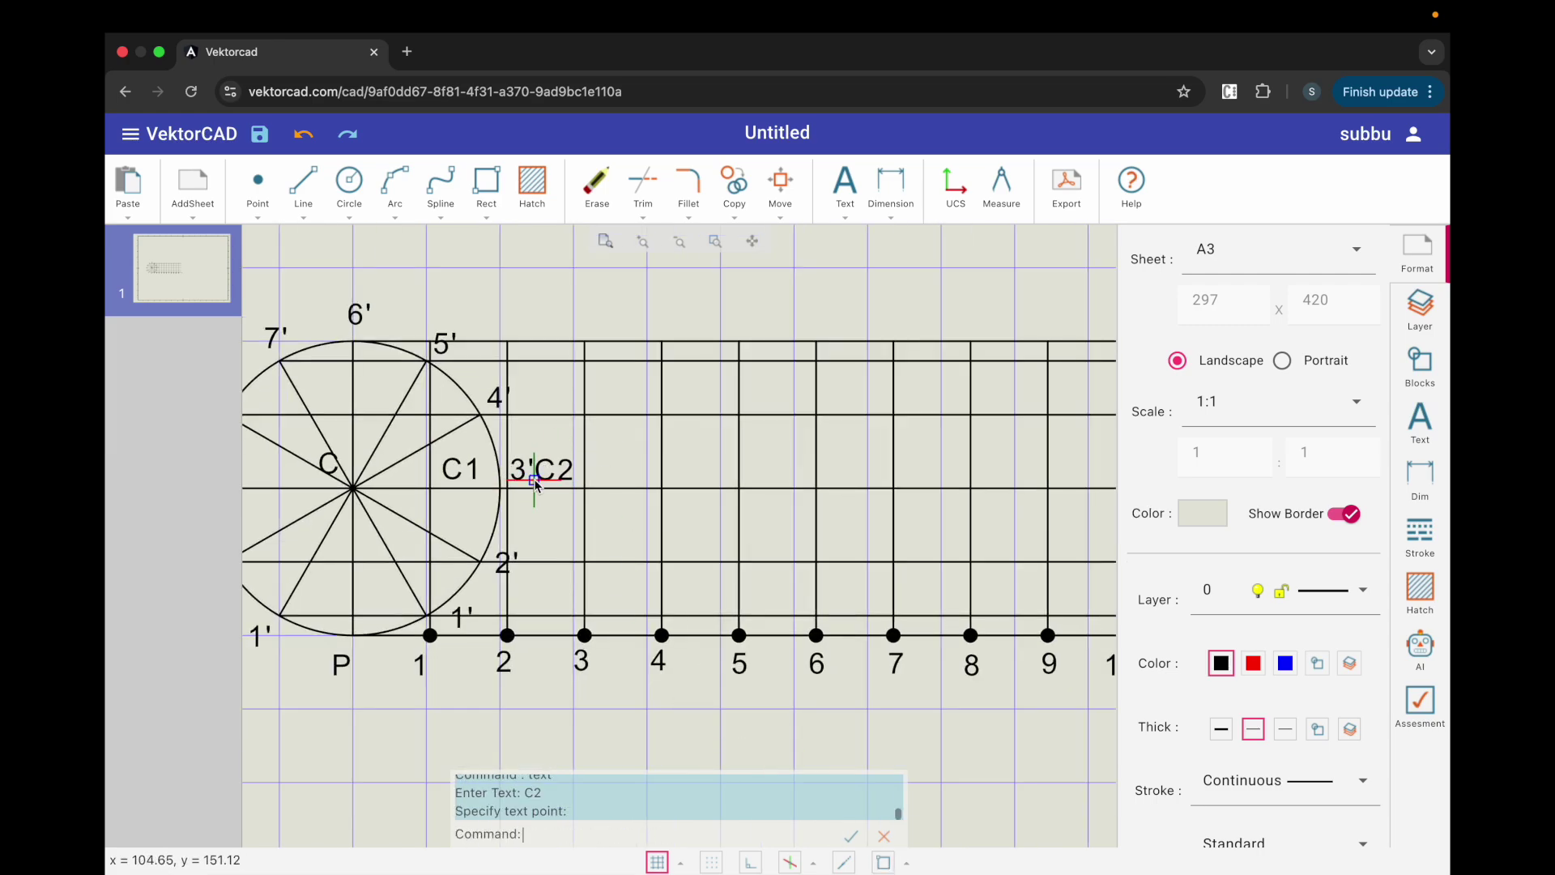
left_click(592, 480)
left_click(671, 479)
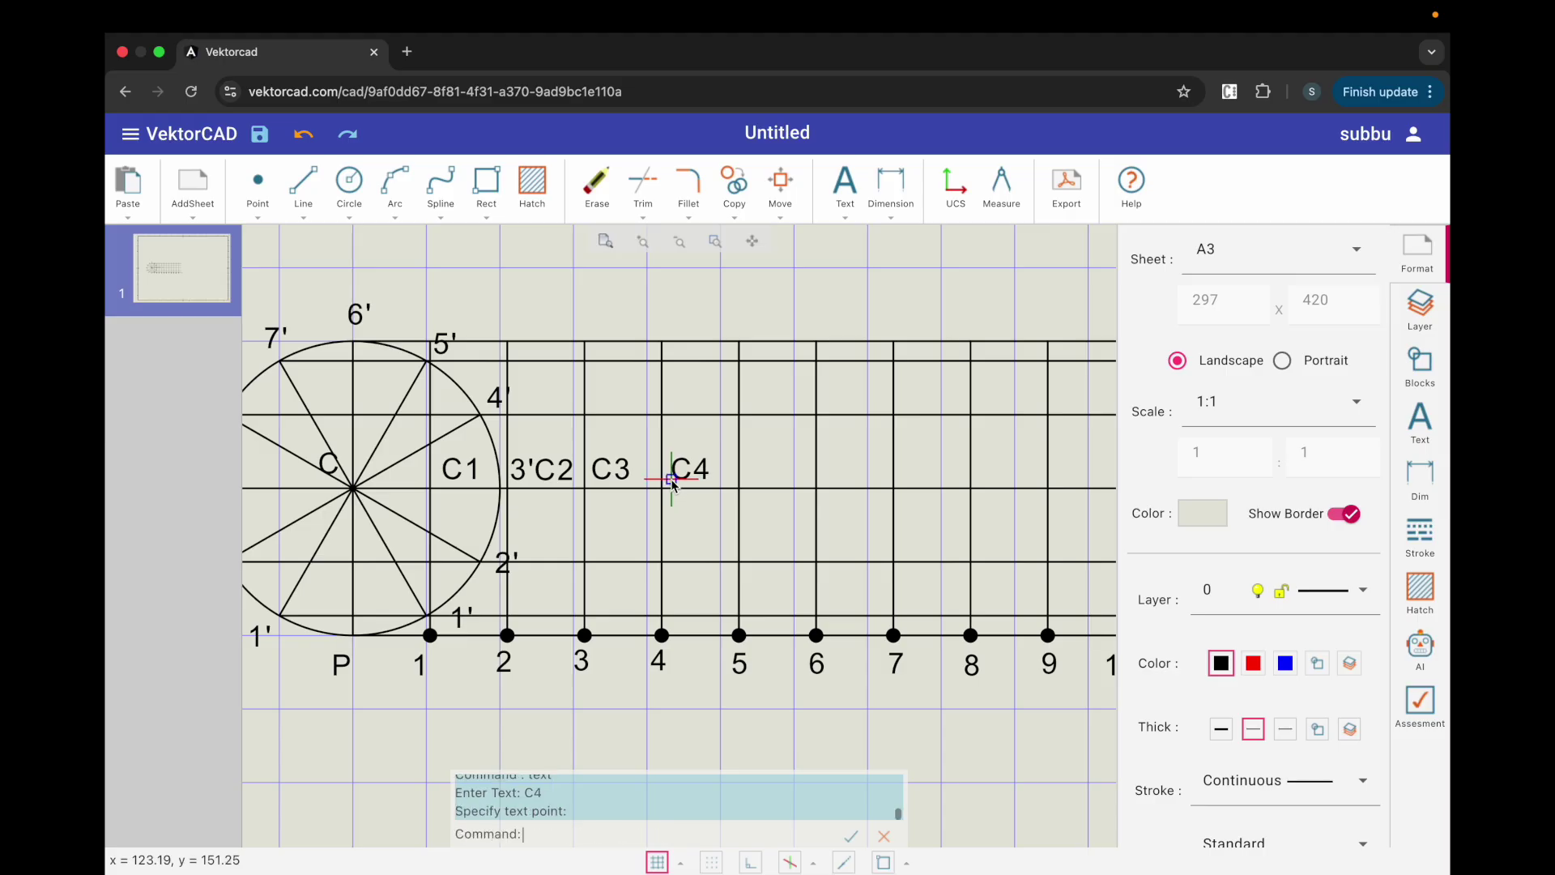
left_click(745, 480)
Step: Place labels C6 through C11 at the remaining vertical crossings on the centre line
scroll(745, 479, "down", 3)
left_click(797, 481)
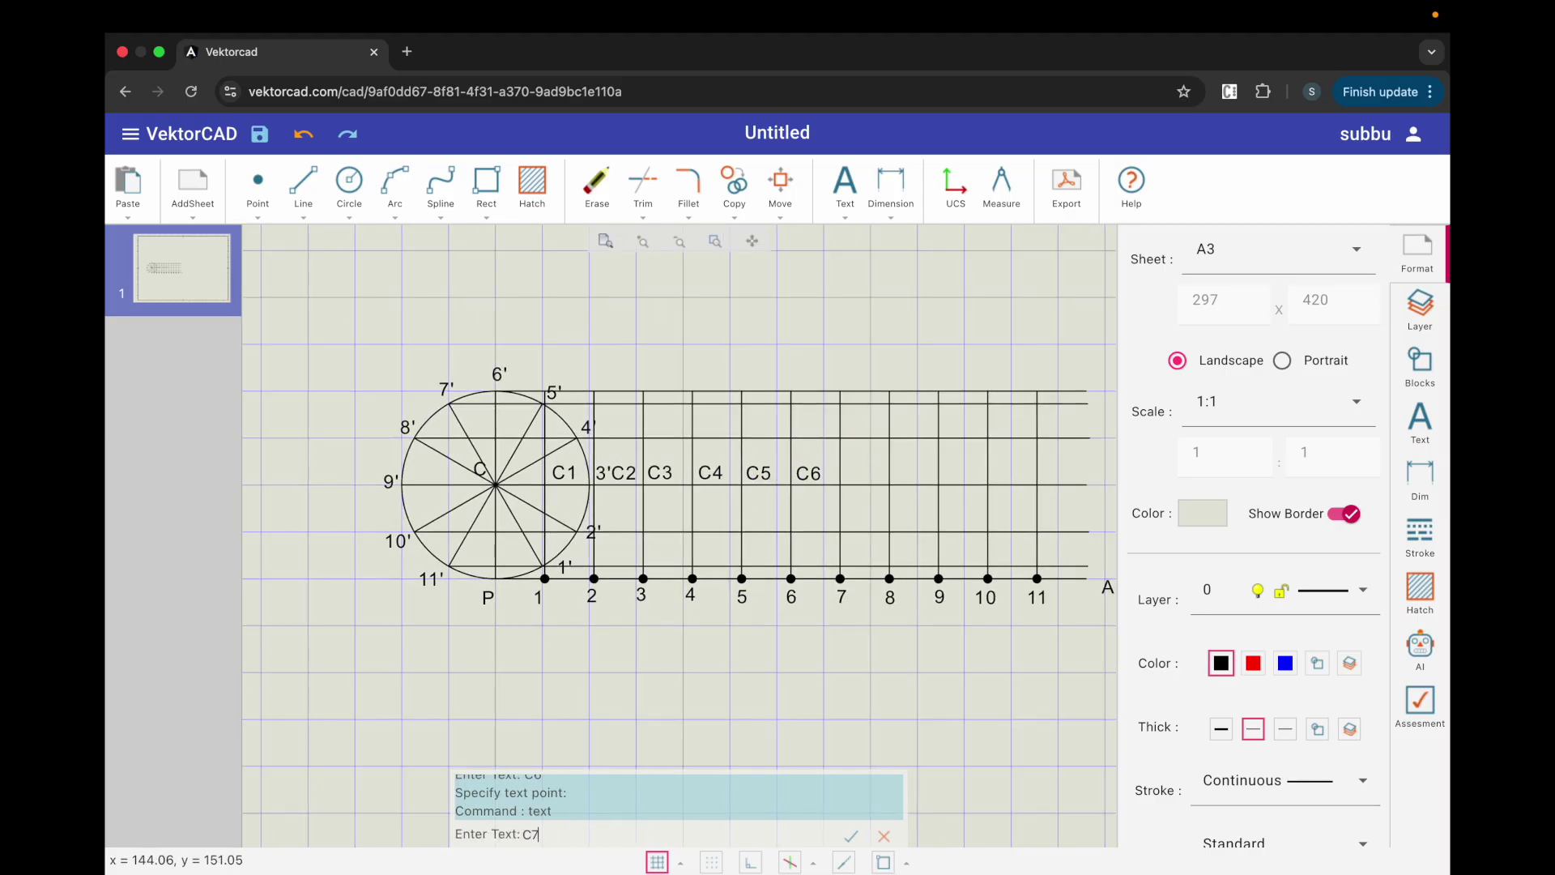
left_click(844, 481)
left_click(894, 481)
left_click(943, 481)
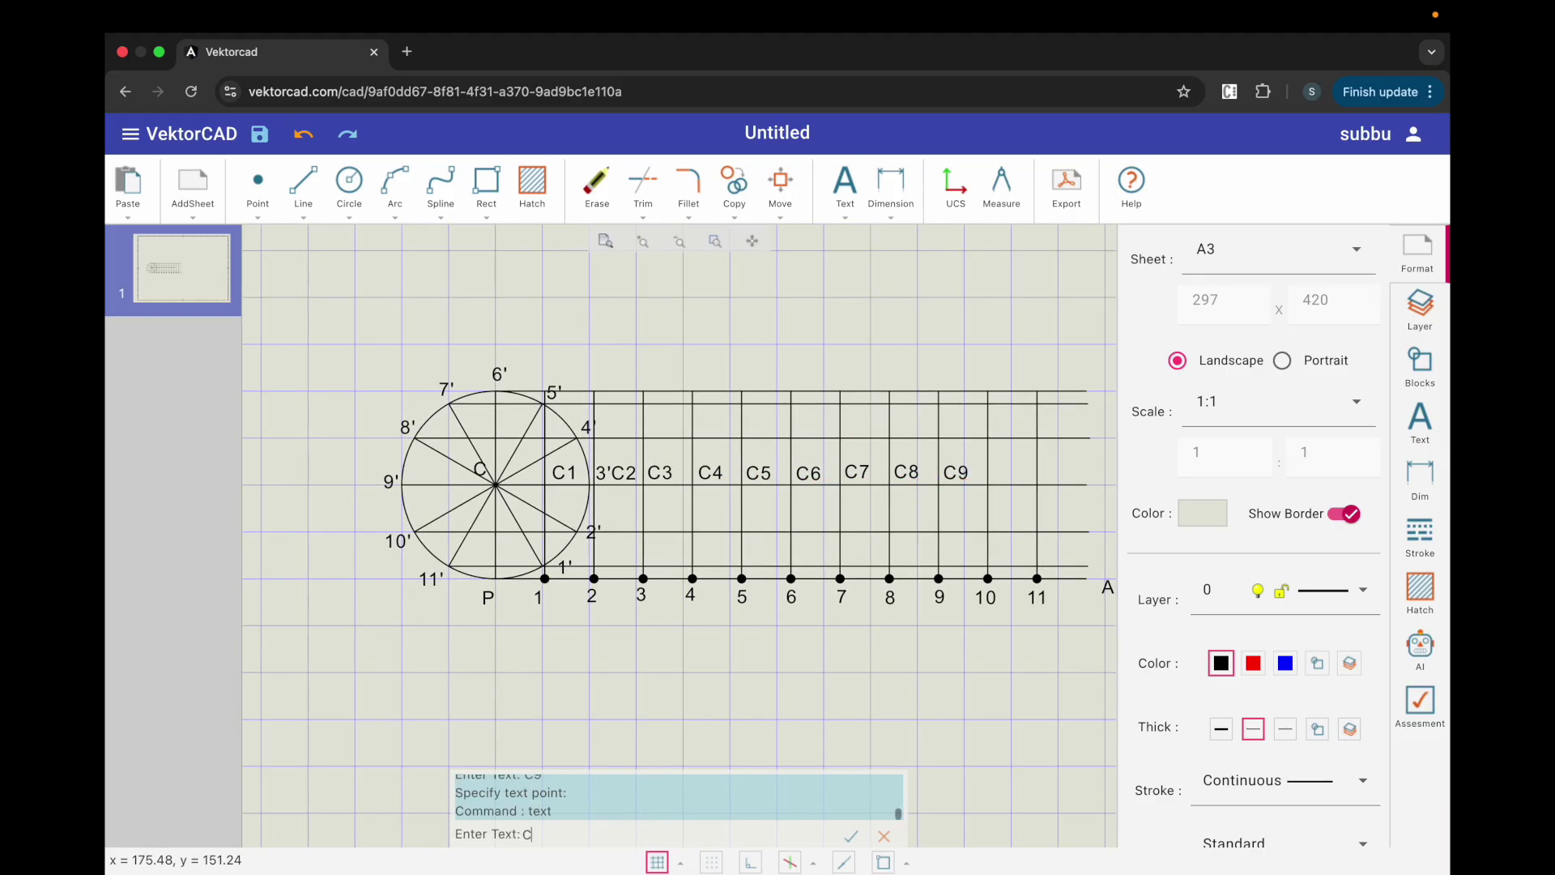
left_click(994, 481)
left_click(1050, 483)
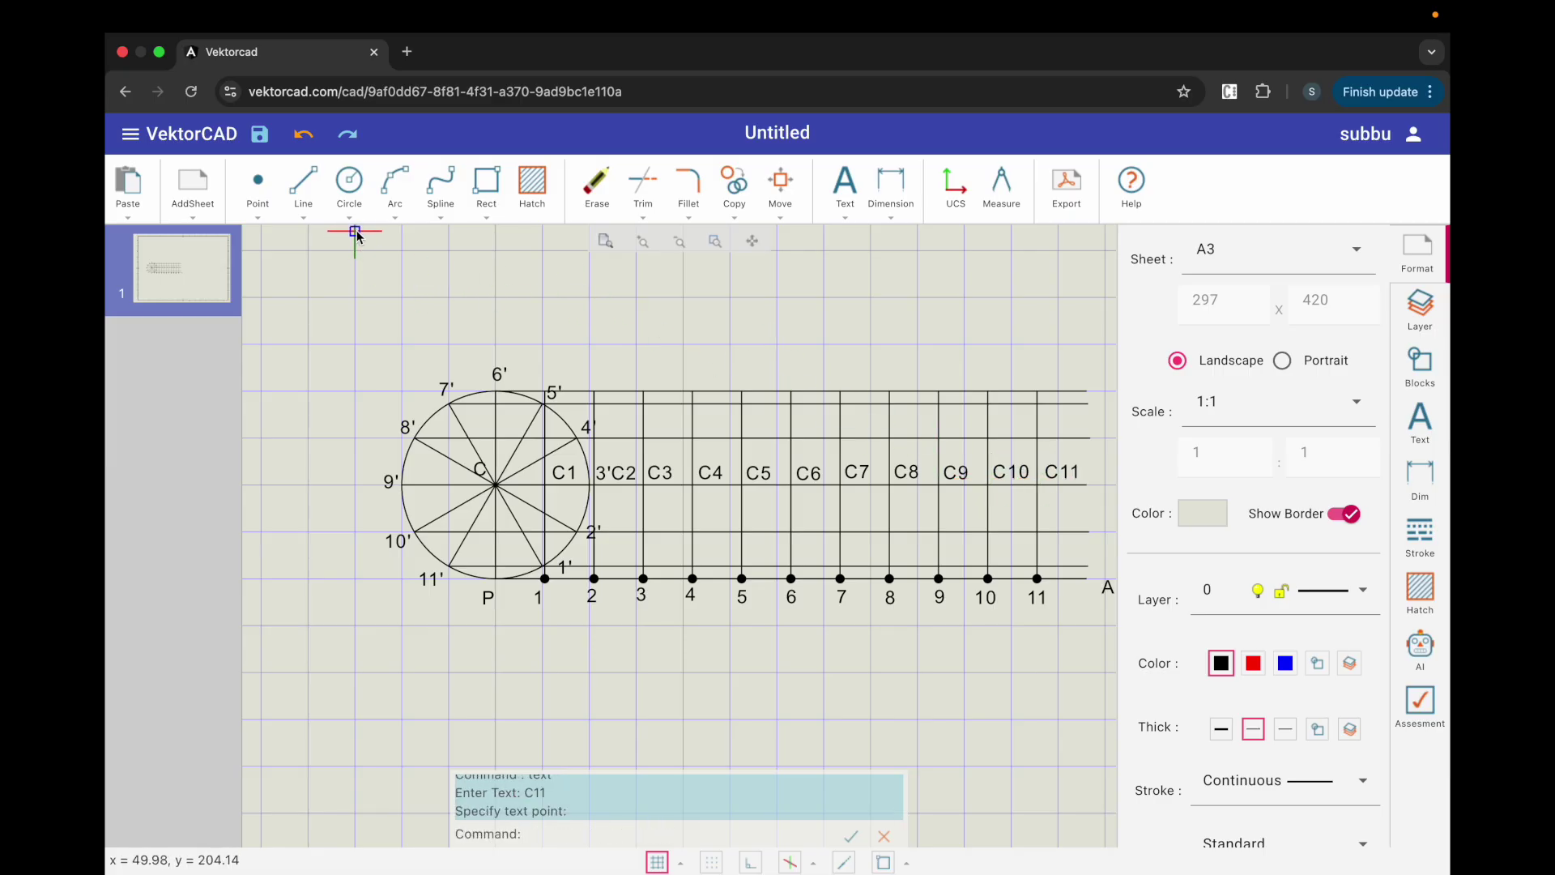
Step: Set the cutting-arc radius to 20 and cut the first arc mark from centre C1
left_click(398, 226)
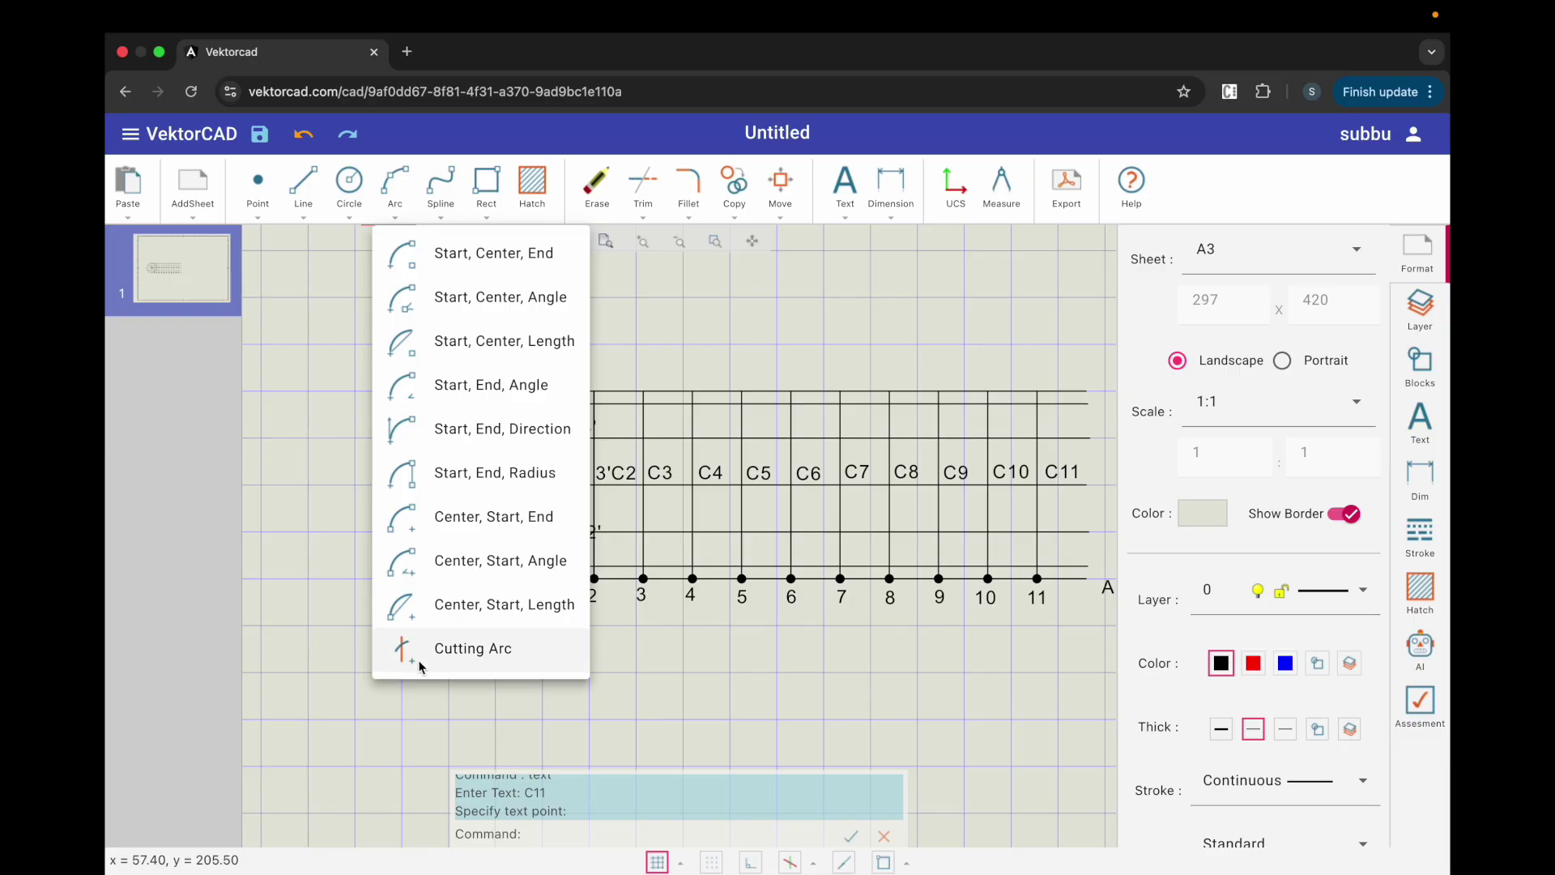
left_click(473, 649)
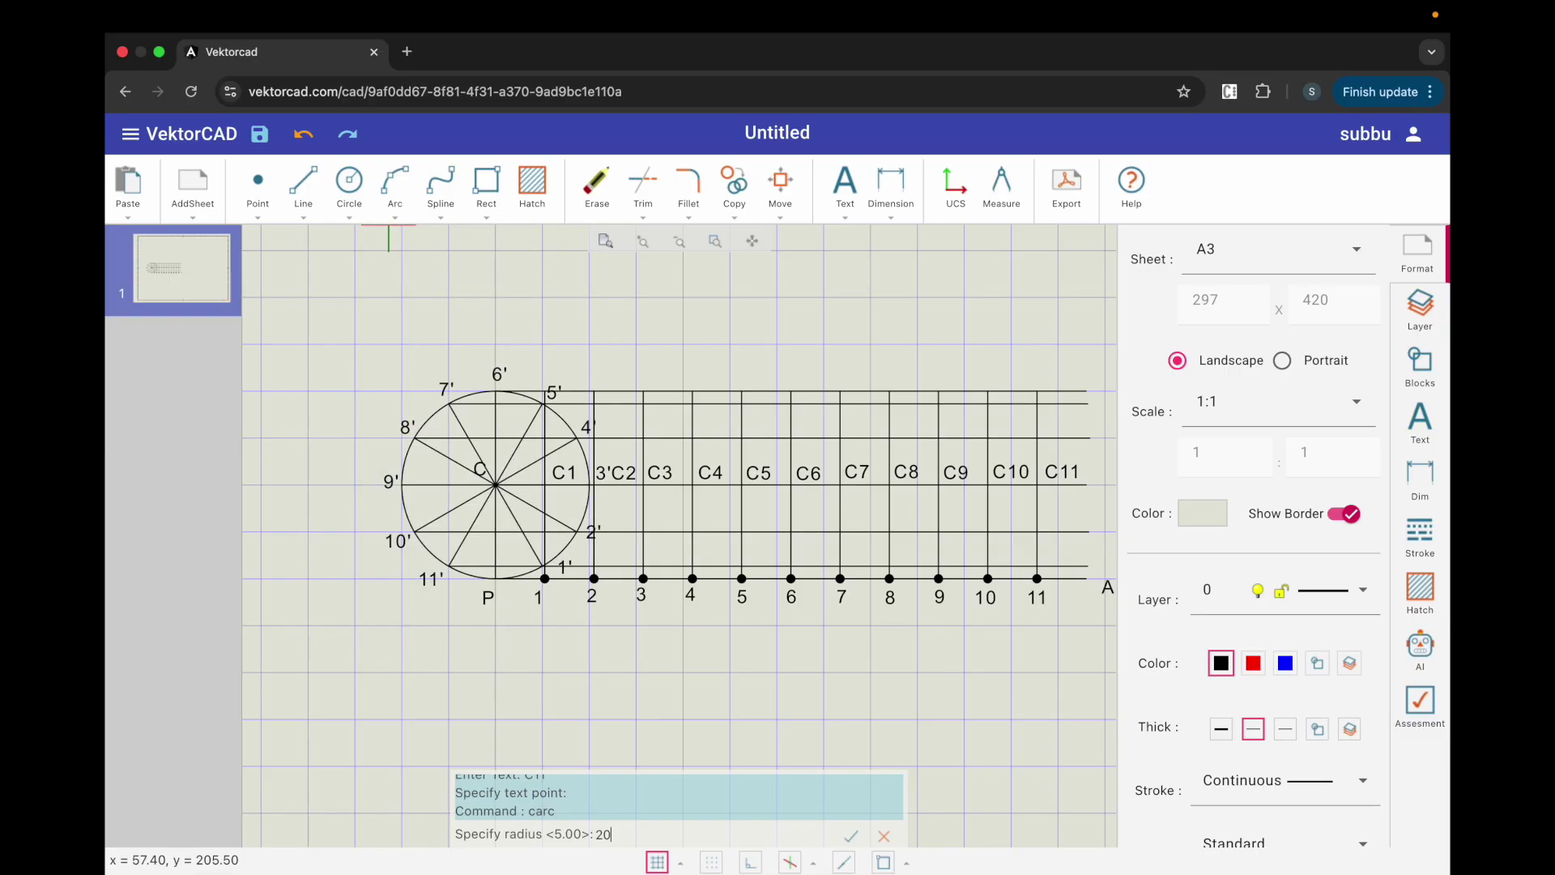
key("Return")
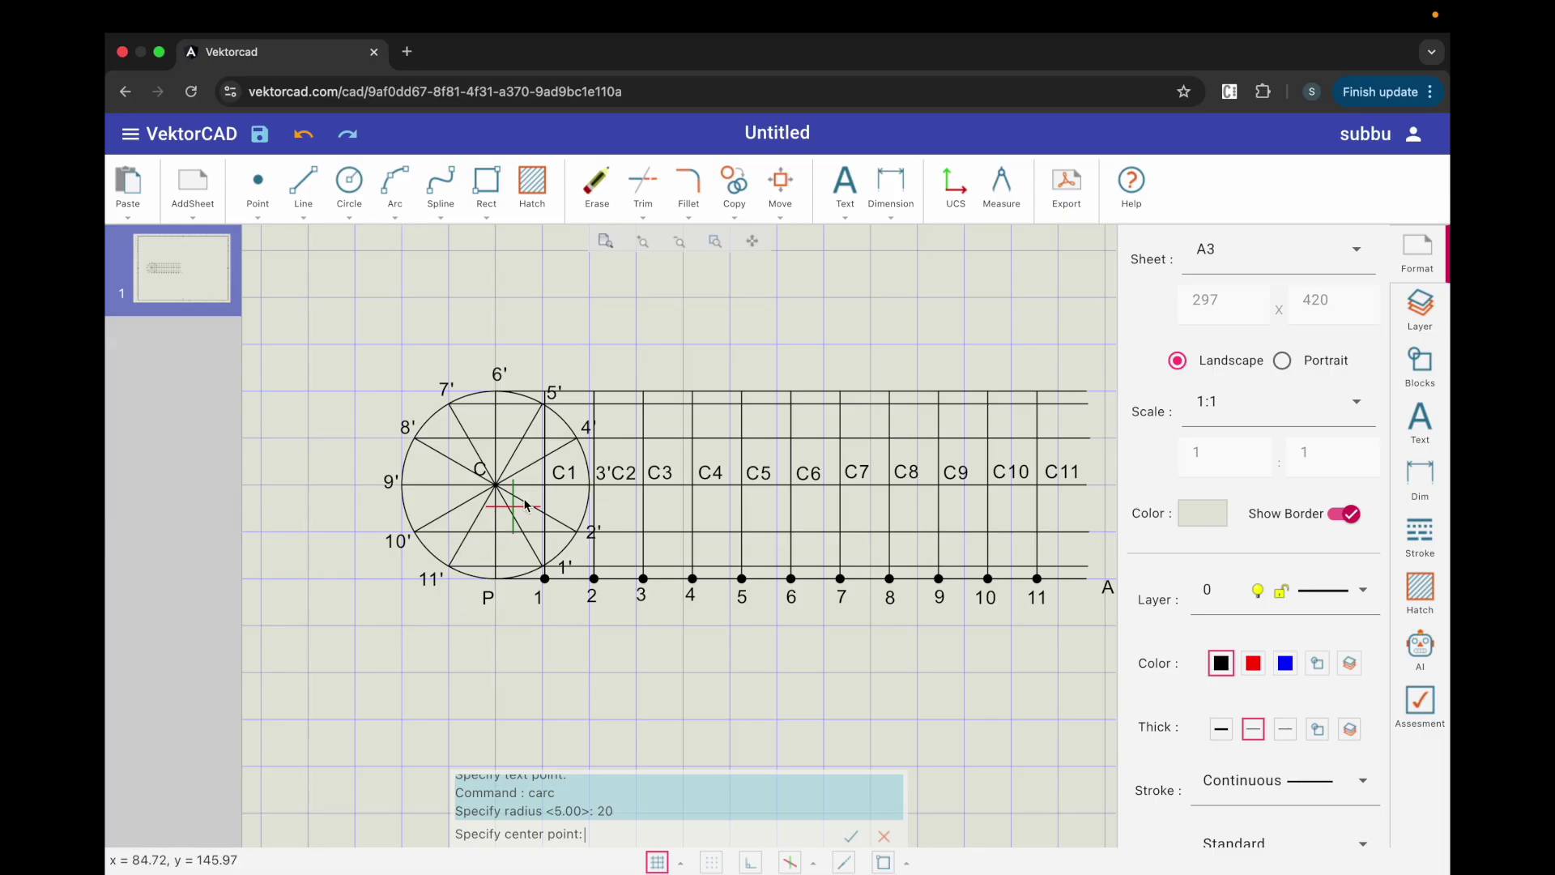
left_click(883, 862)
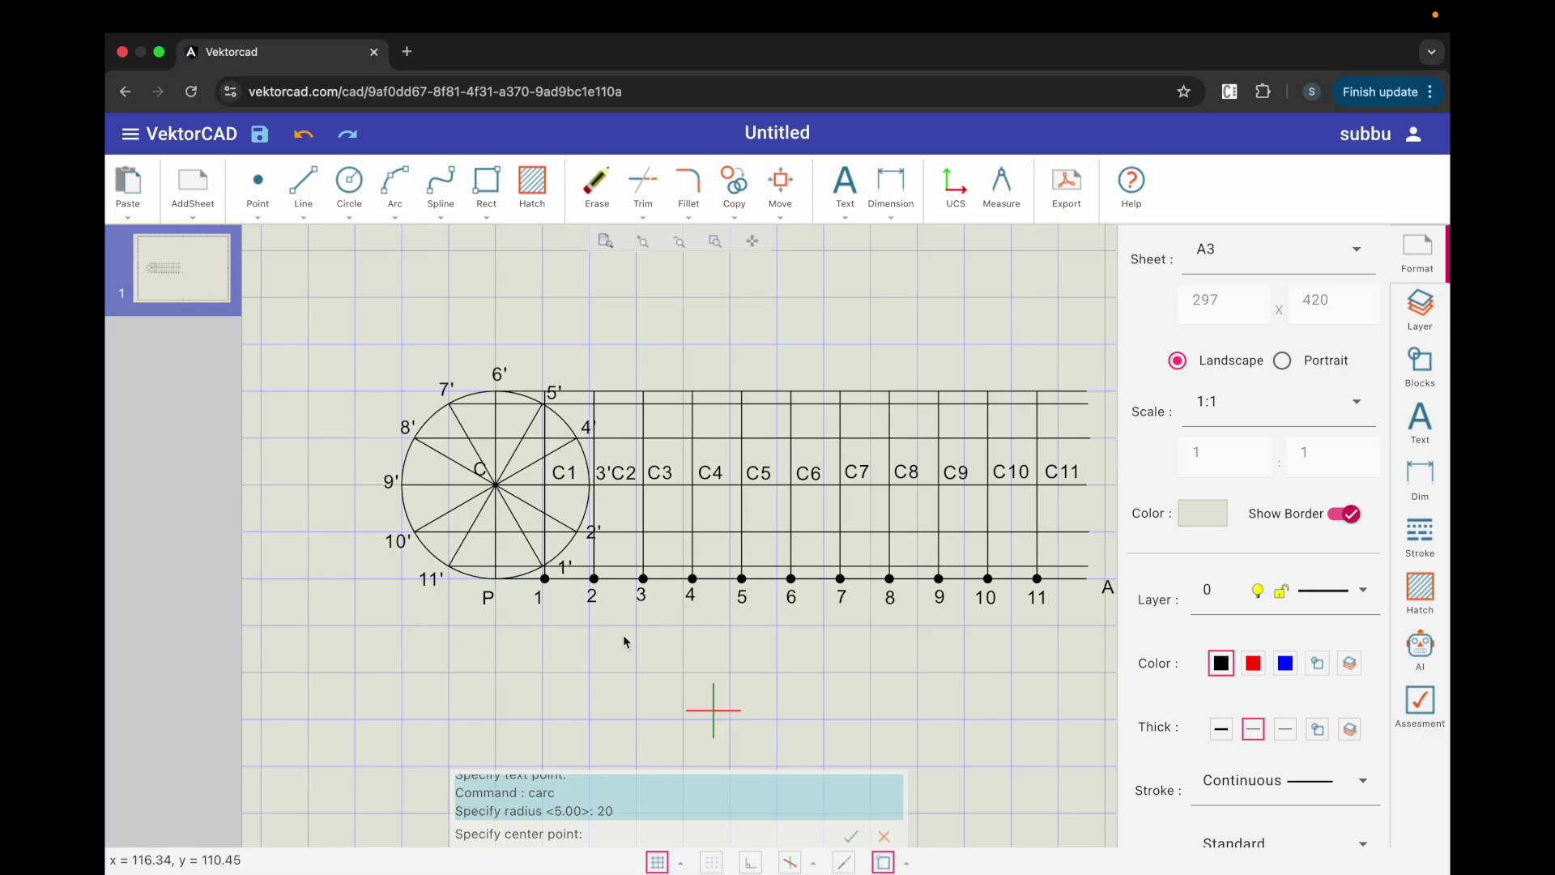
left_click(547, 485)
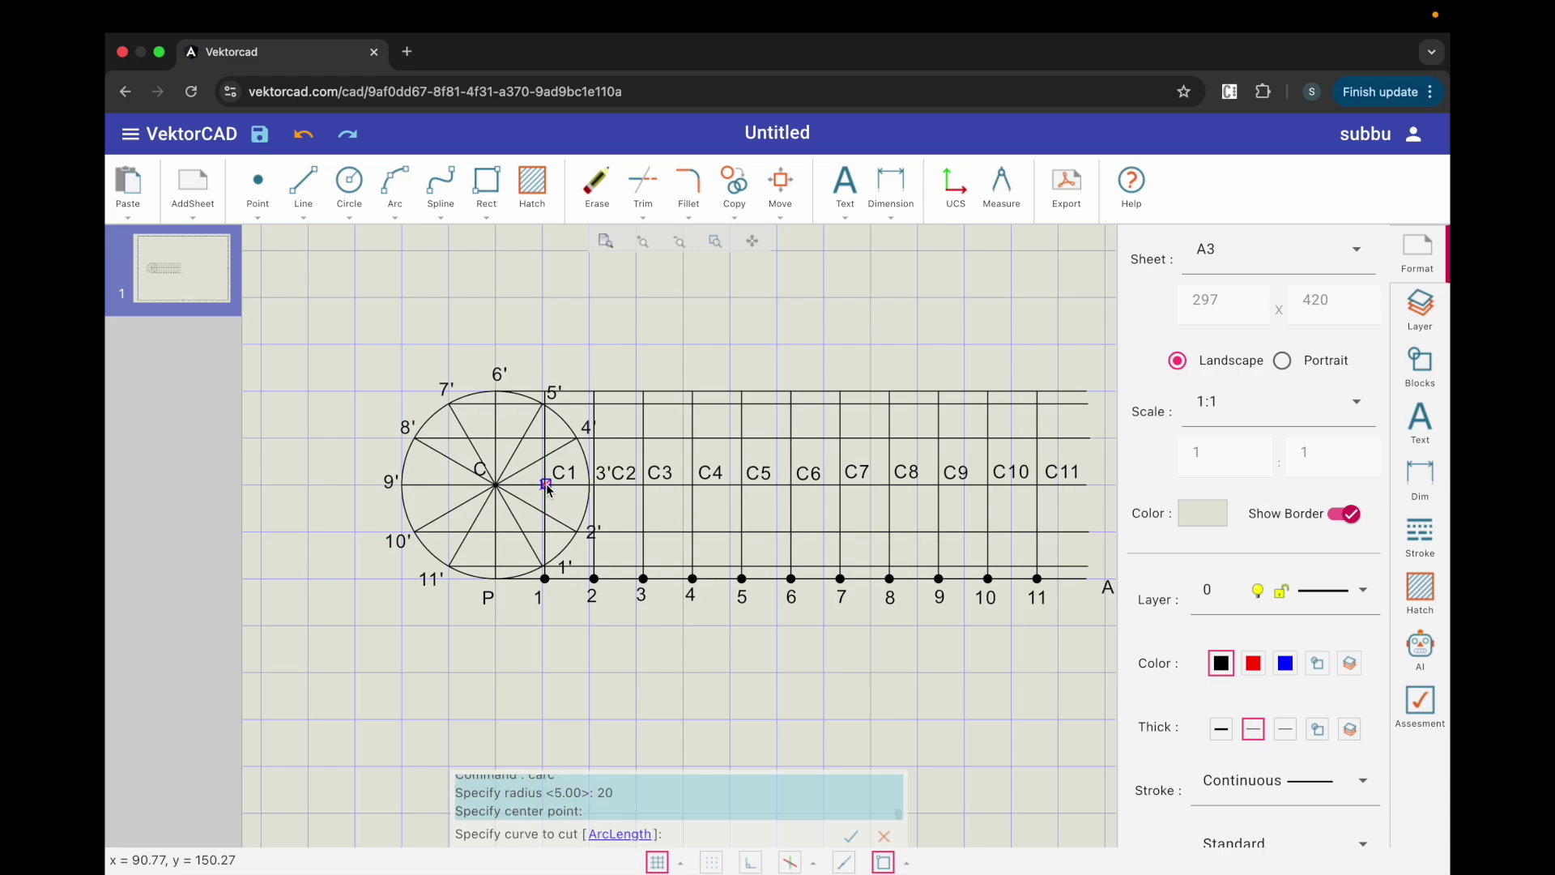
left_click(518, 568)
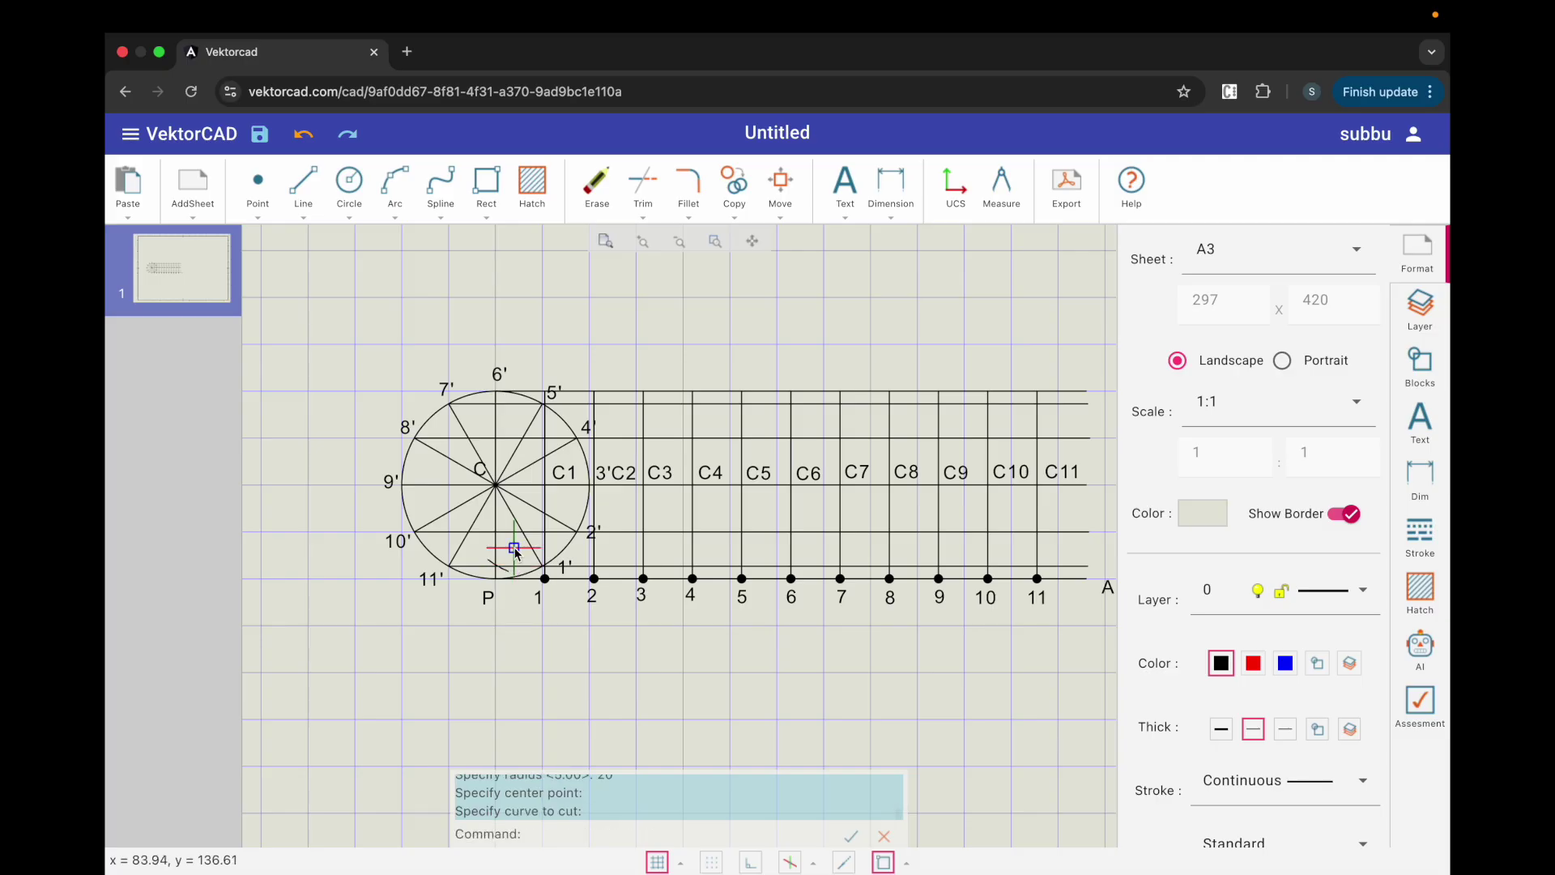
Step: Cut radius-20 arc marks from centres C2, C3 and C4 across their locus lines
key("Return")
key("Return")
left_click(594, 485)
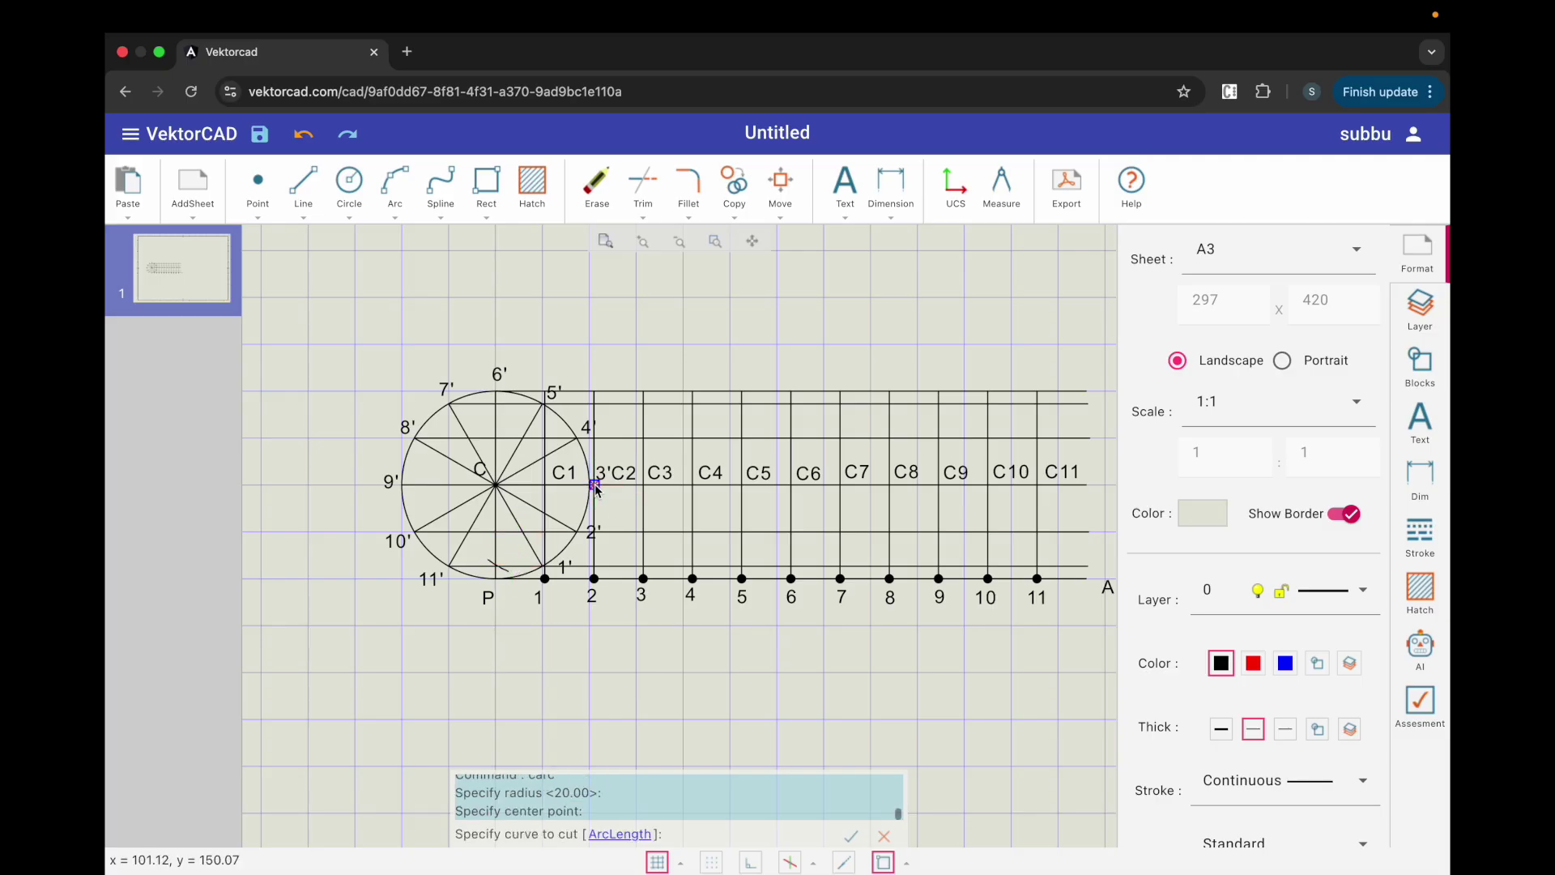
left_click(558, 533)
key("Return")
key("Return")
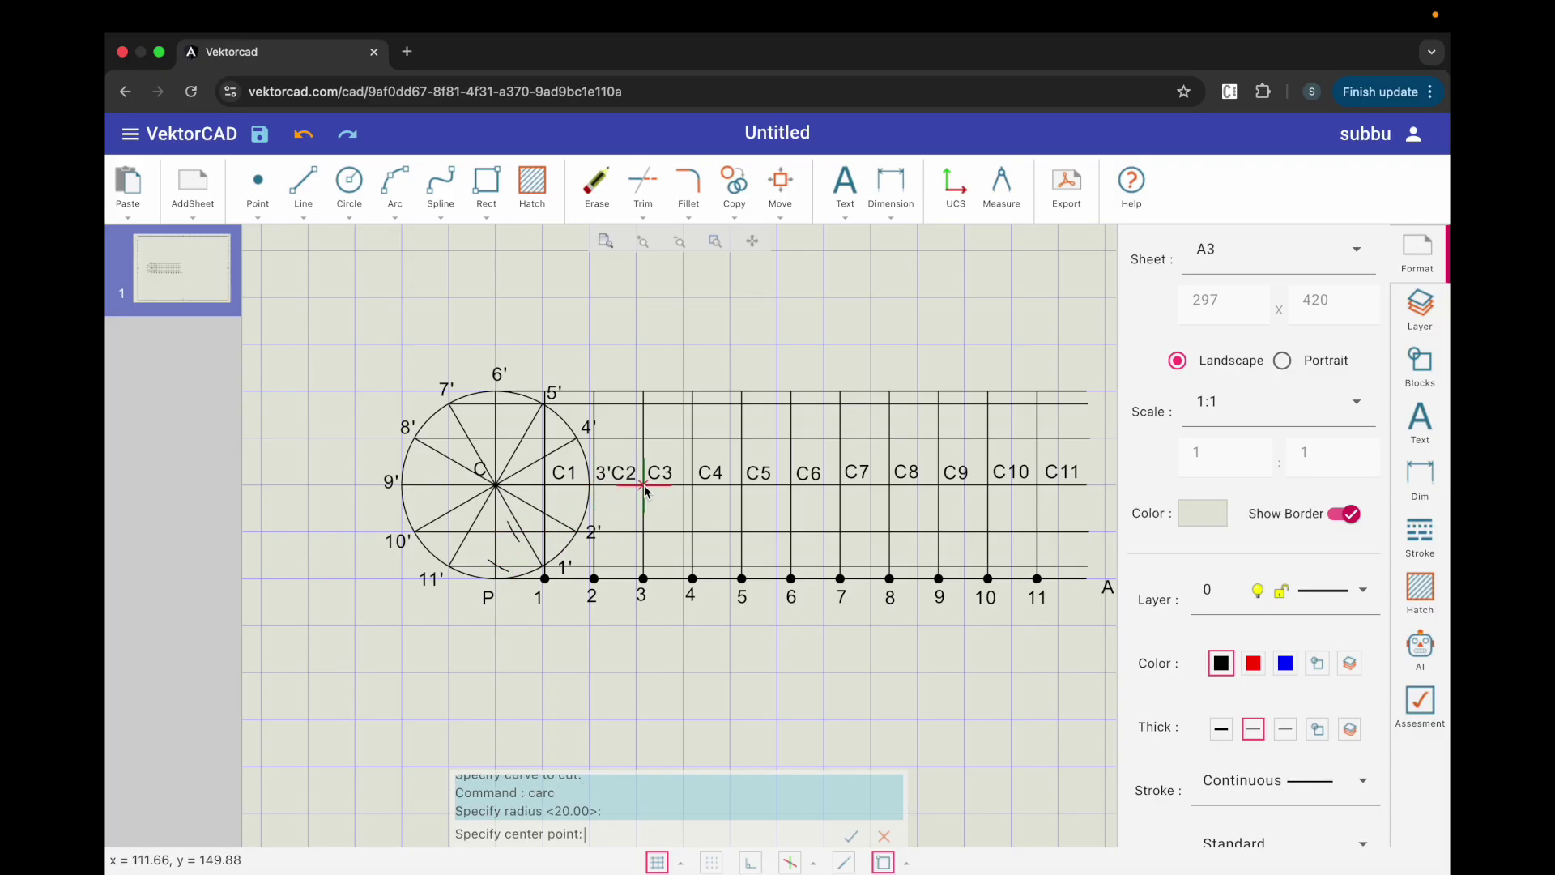
left_click(644, 486)
left_click(616, 486)
key("Return")
key("Return")
left_click(689, 484)
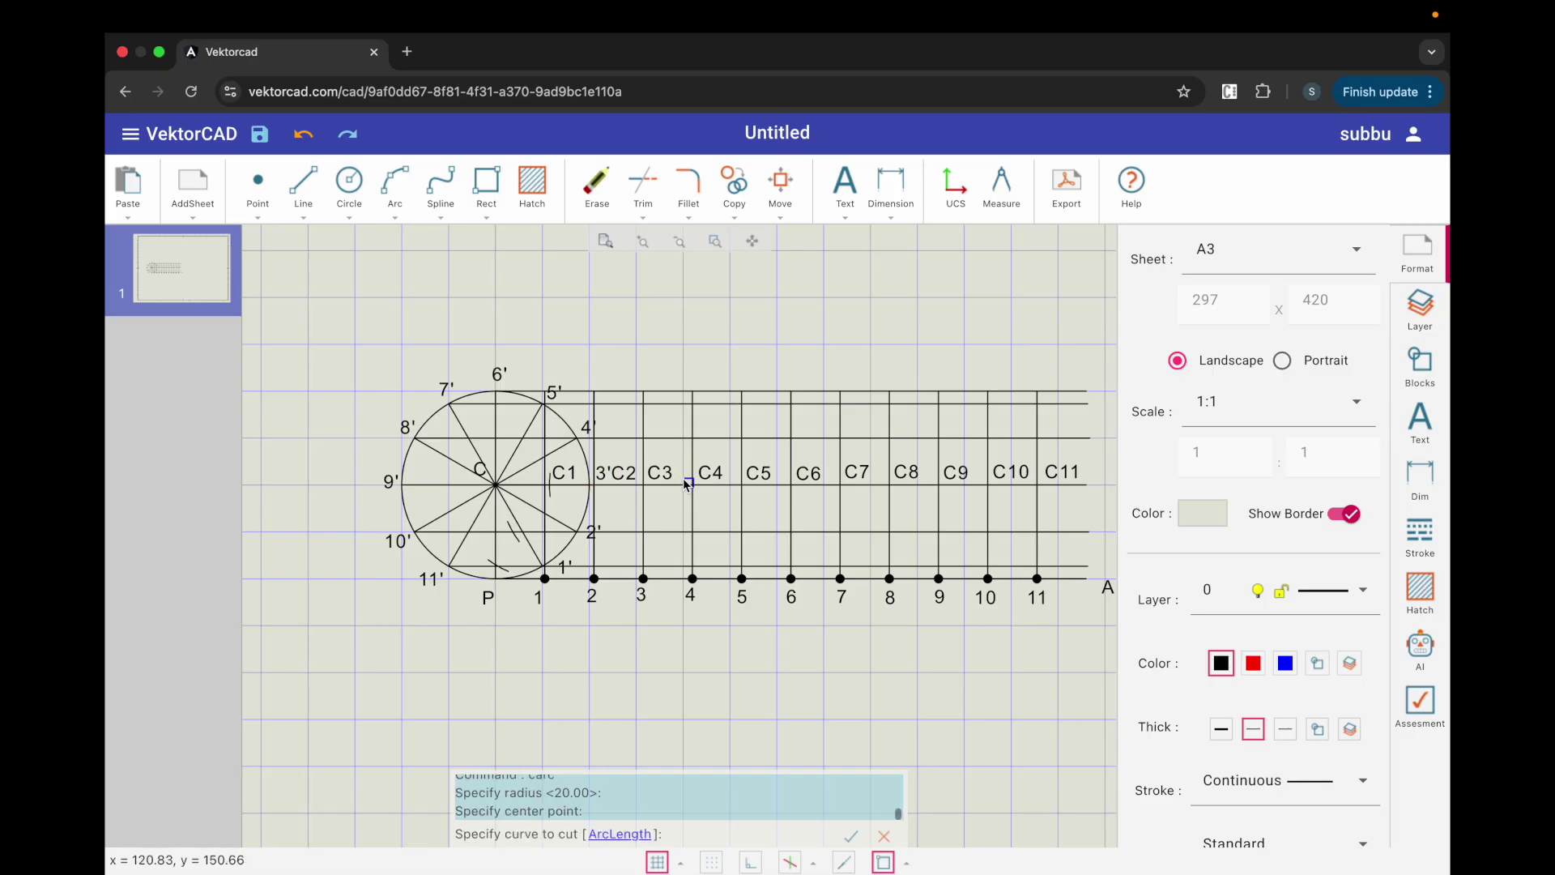
left_click(657, 439)
scroll(739, 421, "down", 2)
scroll(635, 372, "up", 2)
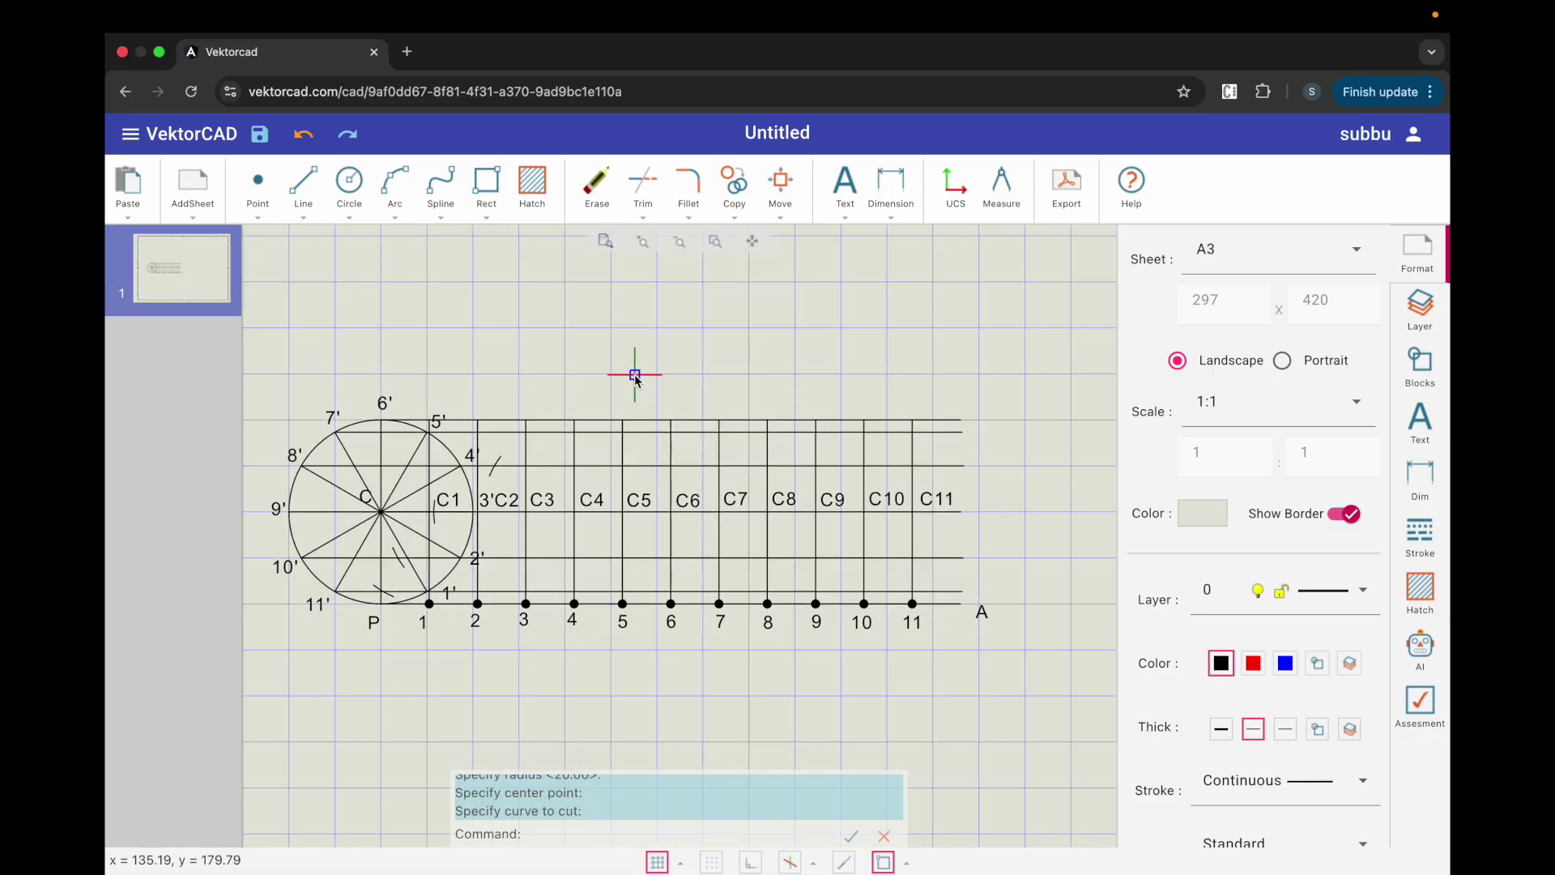
Step: Cut radius-20 arc marks from centres C5 and C6 on the top line
key("Return")
key("Return")
left_click(622, 511)
left_click(554, 442)
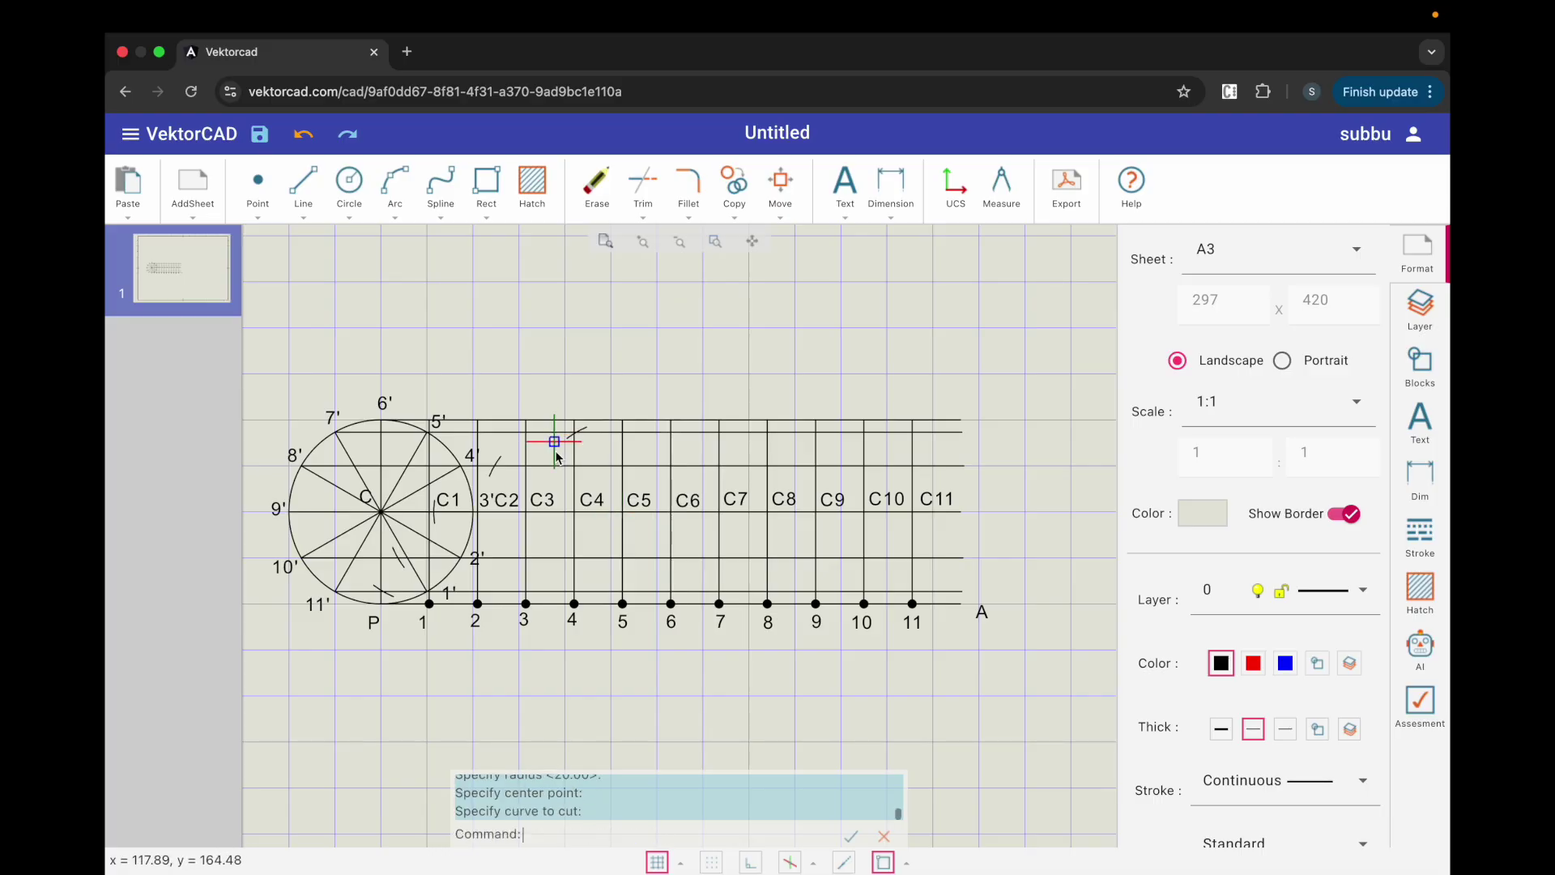
key("Return")
key("Return")
left_click(670, 511)
left_click(671, 447)
Step: Cut radius-20 arc marks from centres C7, C8 and C9 across the locus lines
key("Return")
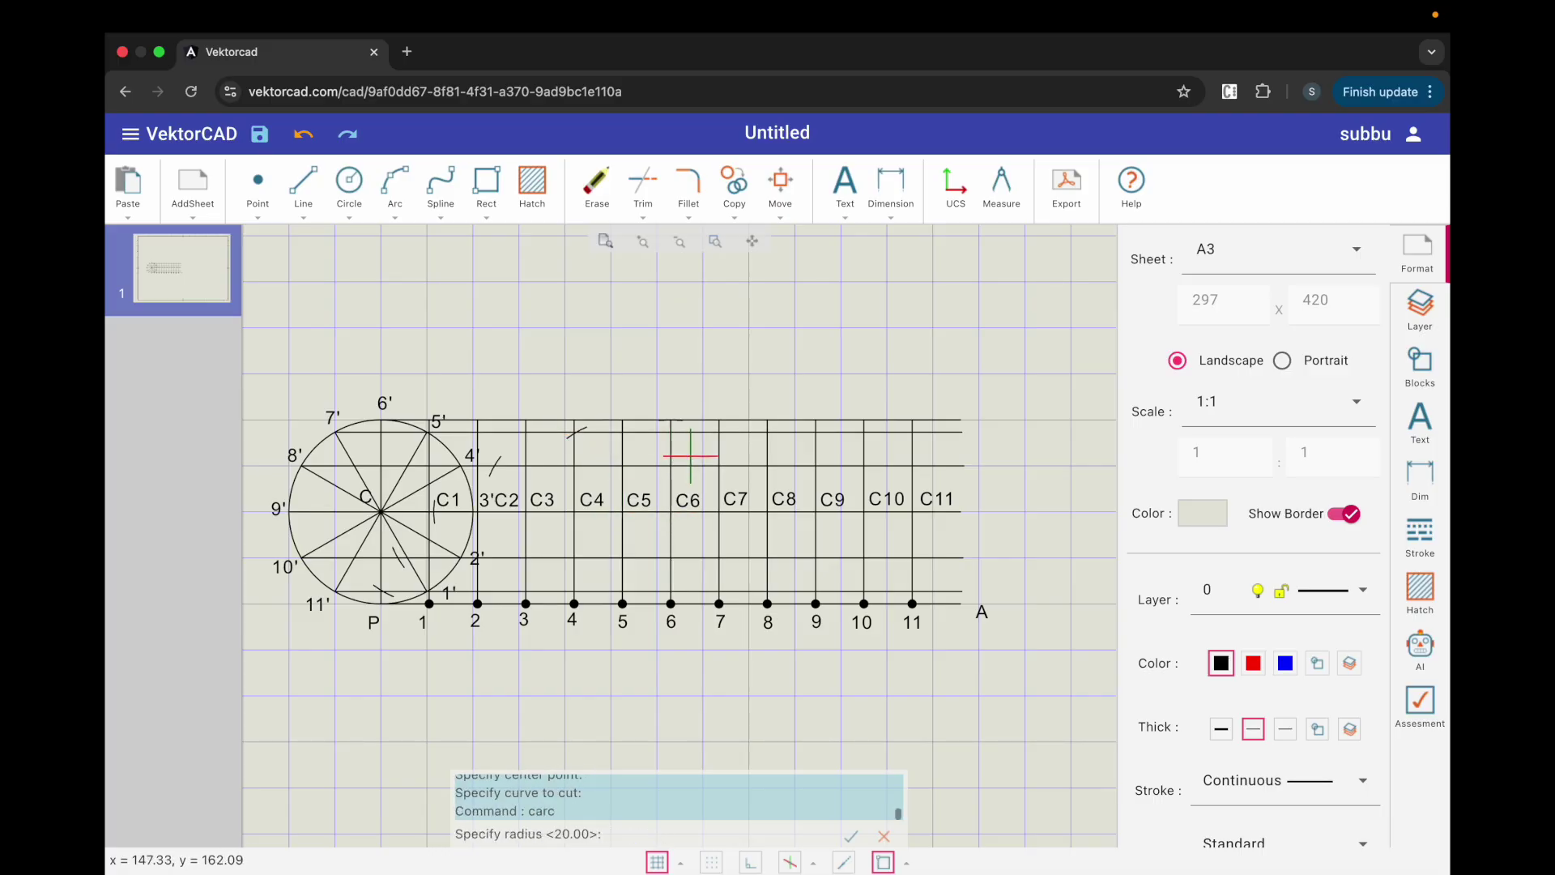
key("Return")
left_click(719, 511)
left_click(762, 437)
key("Return")
key("Return")
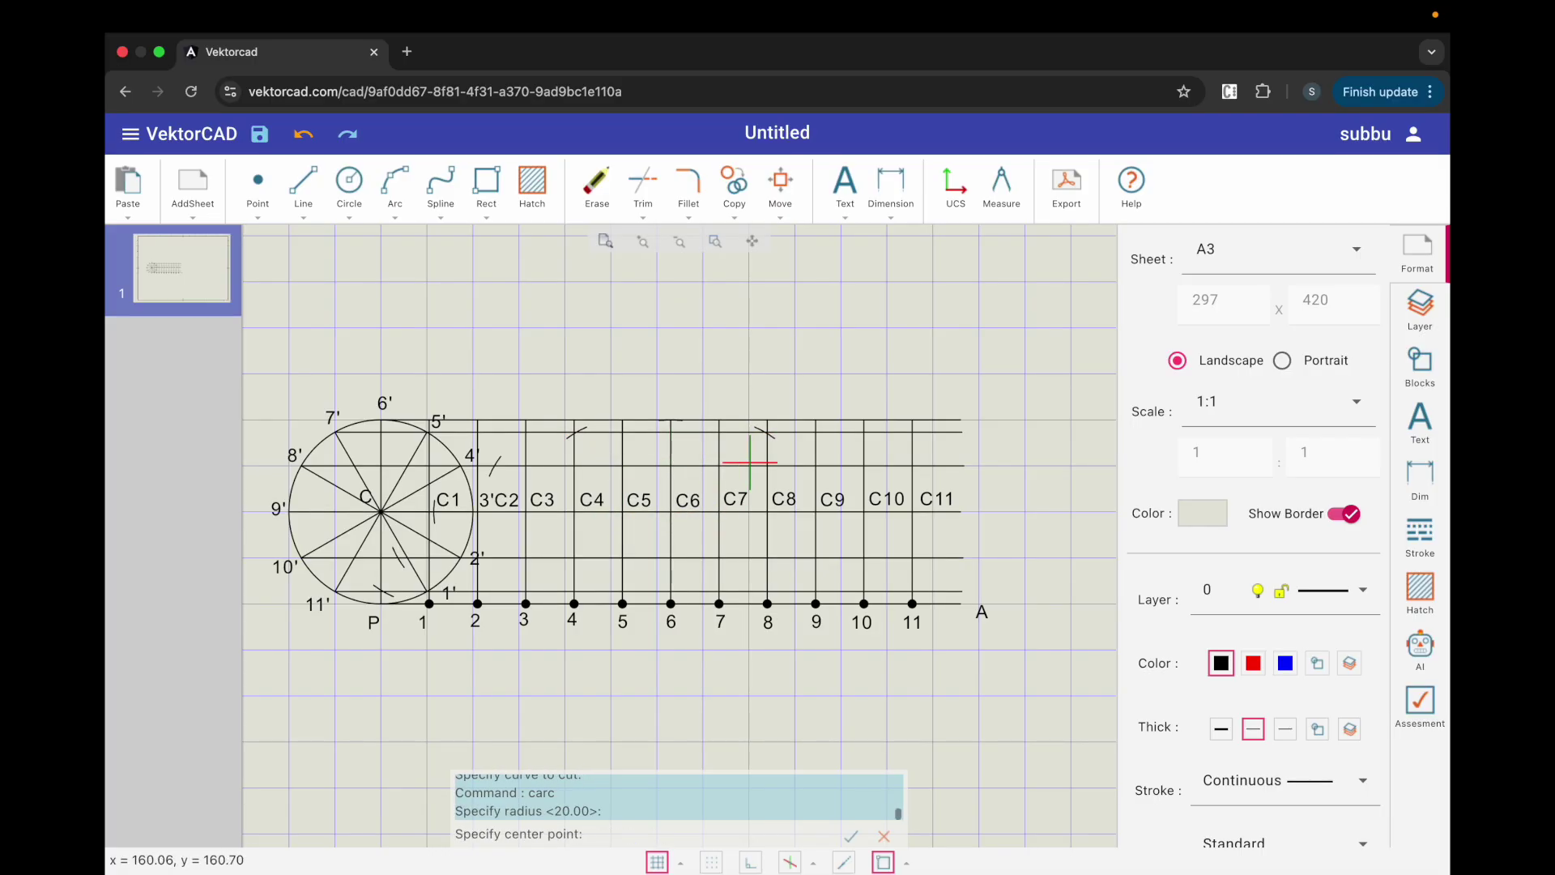
left_click(768, 511)
left_click(799, 483)
Step: Cut the final radius-20 arc marks from C10 and C11 on the lower lines
key("Return")
key("Return")
left_click(856, 513)
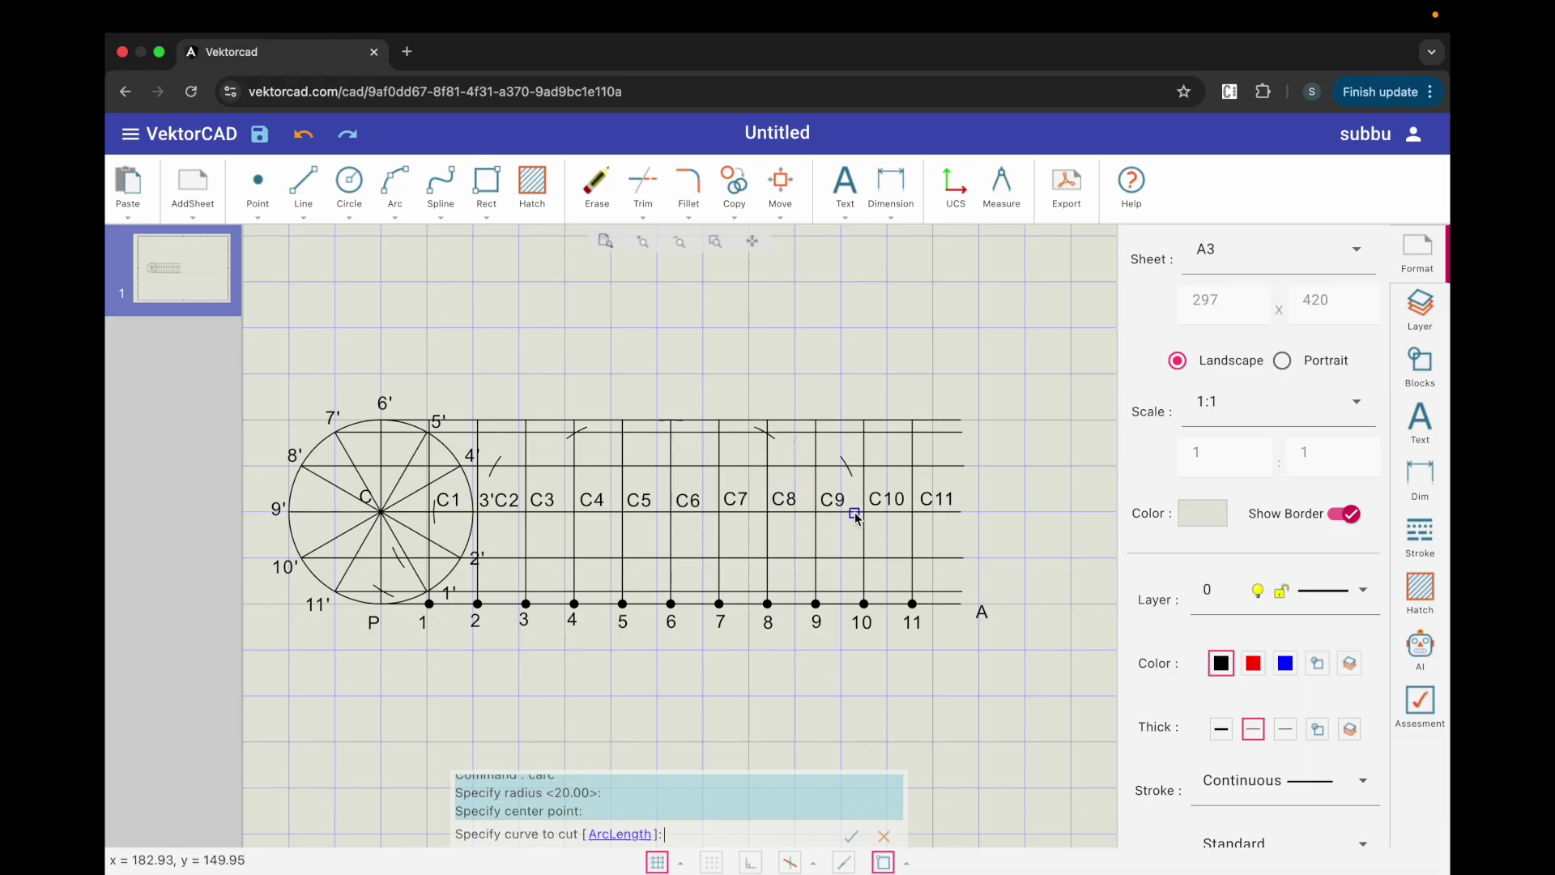
left_click(858, 513)
key("Return")
key("Return")
left_click(864, 512)
left_click(886, 565)
key("Return")
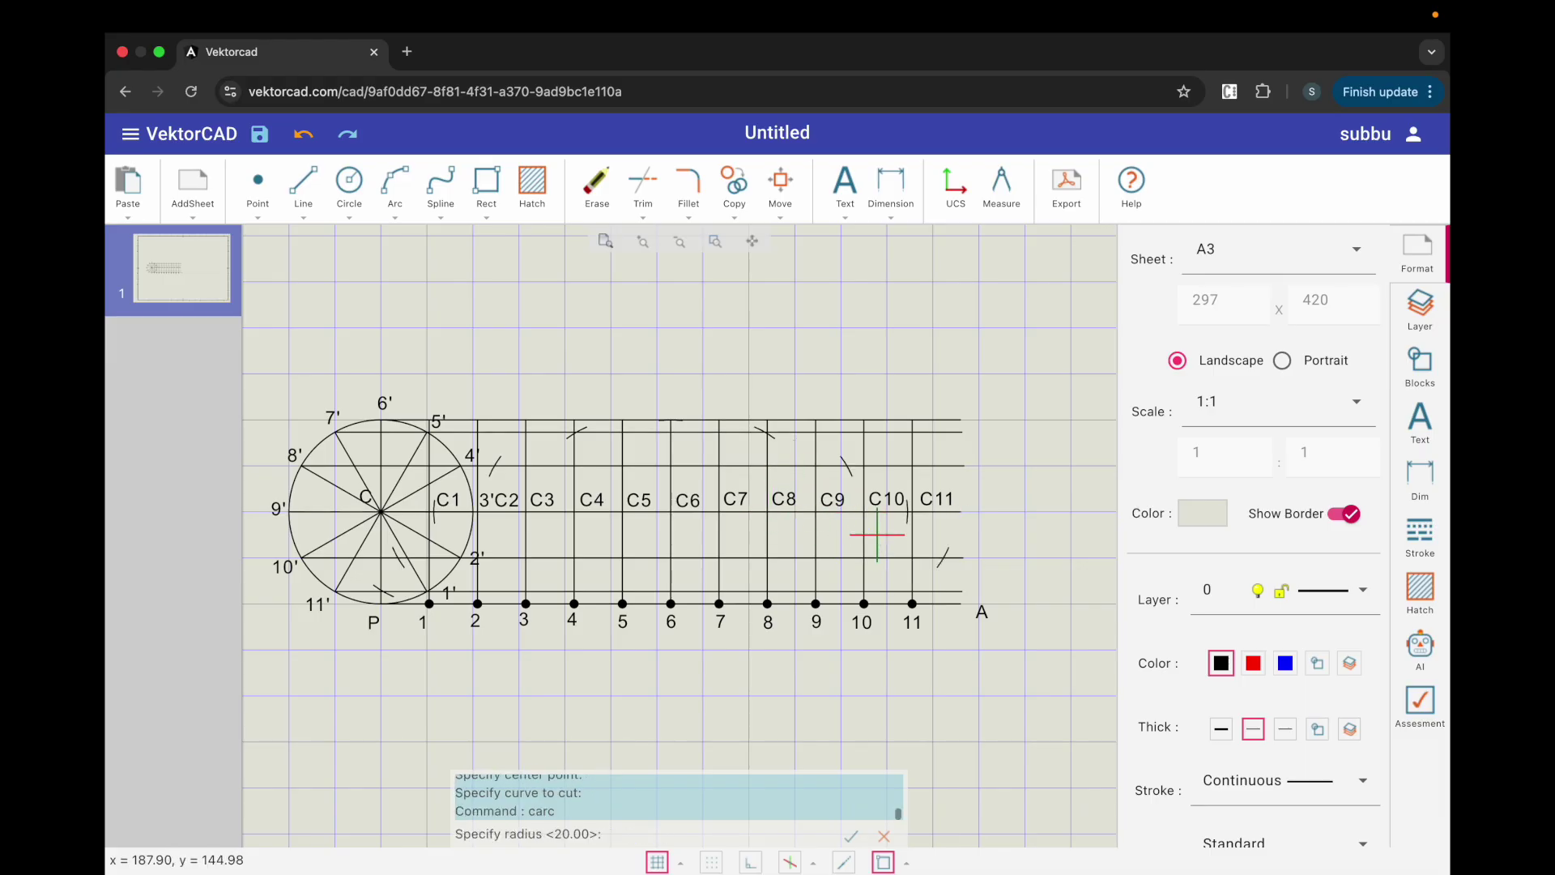
key("Return")
left_click(913, 512)
left_click(923, 592)
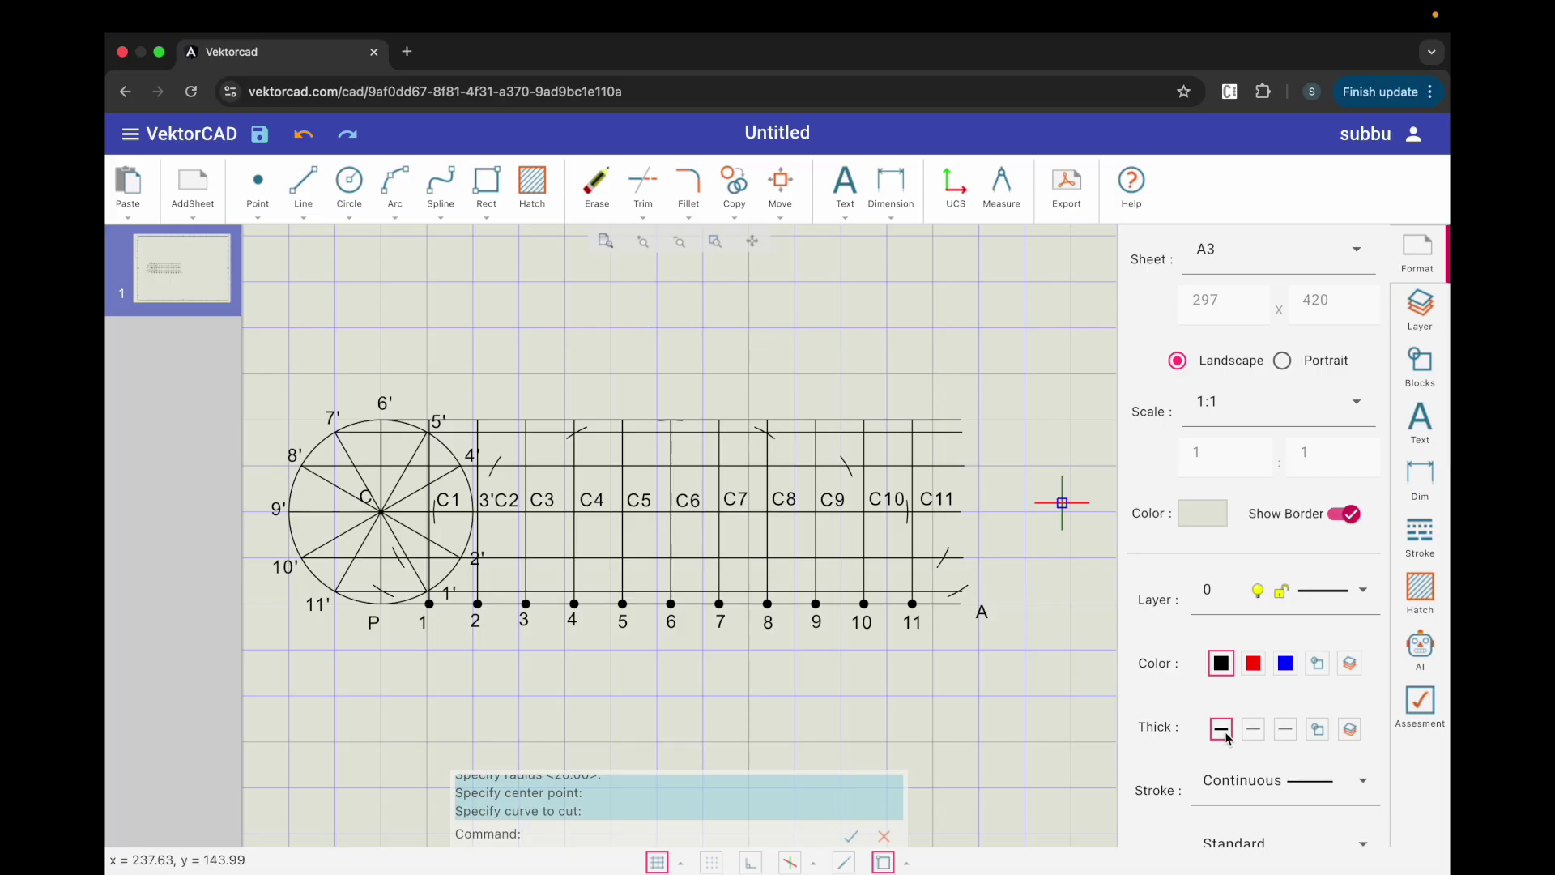
Step: Start a spline at P and pass it through the rising arc marks up to the top by C4
left_click(441, 191)
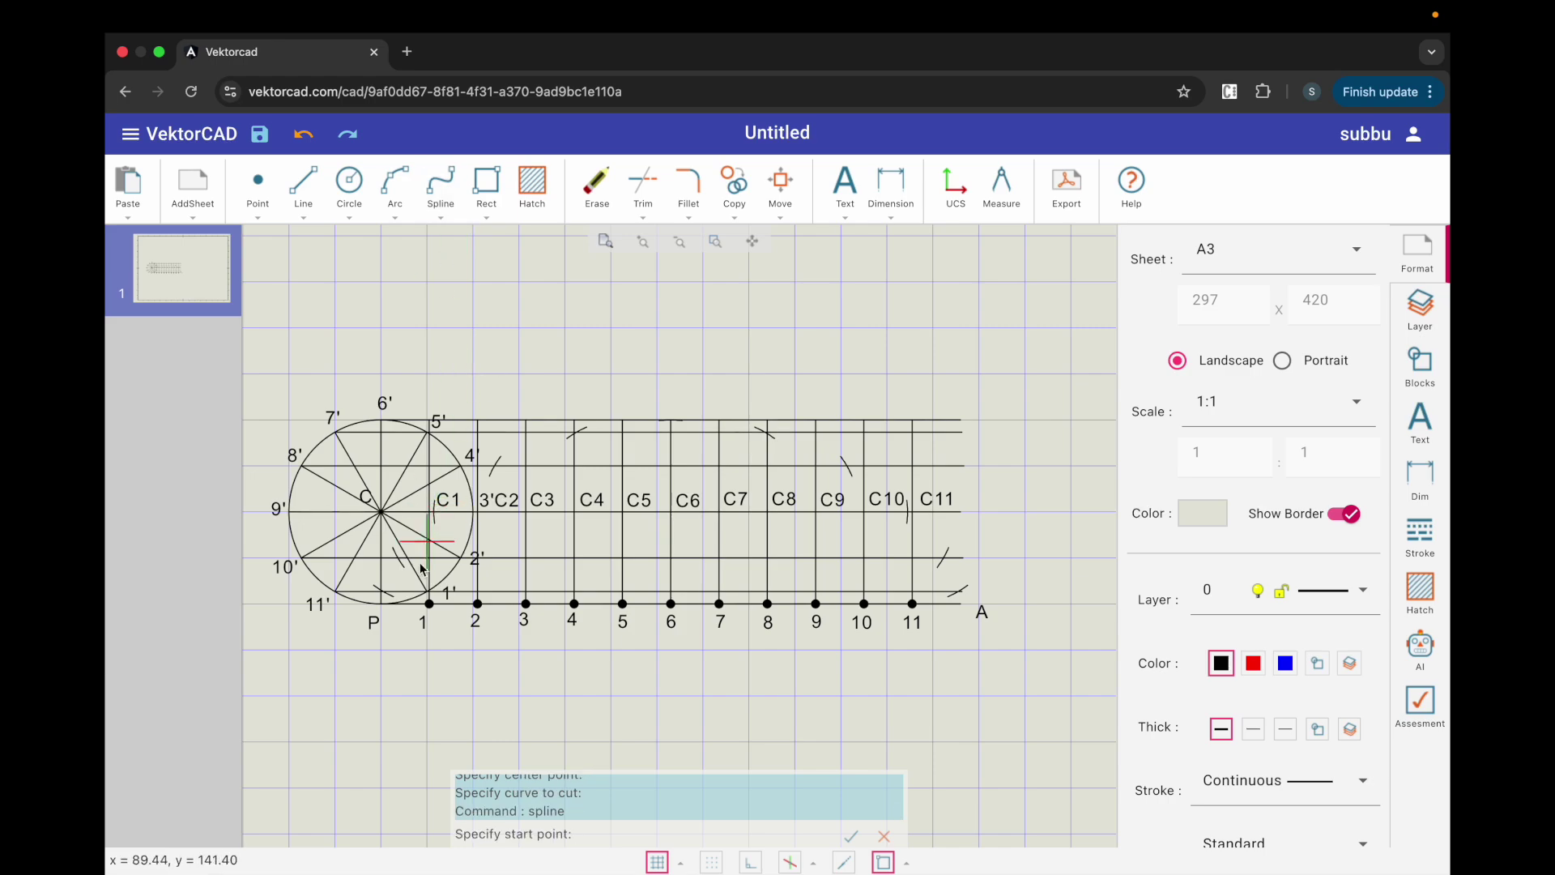
left_click(381, 606)
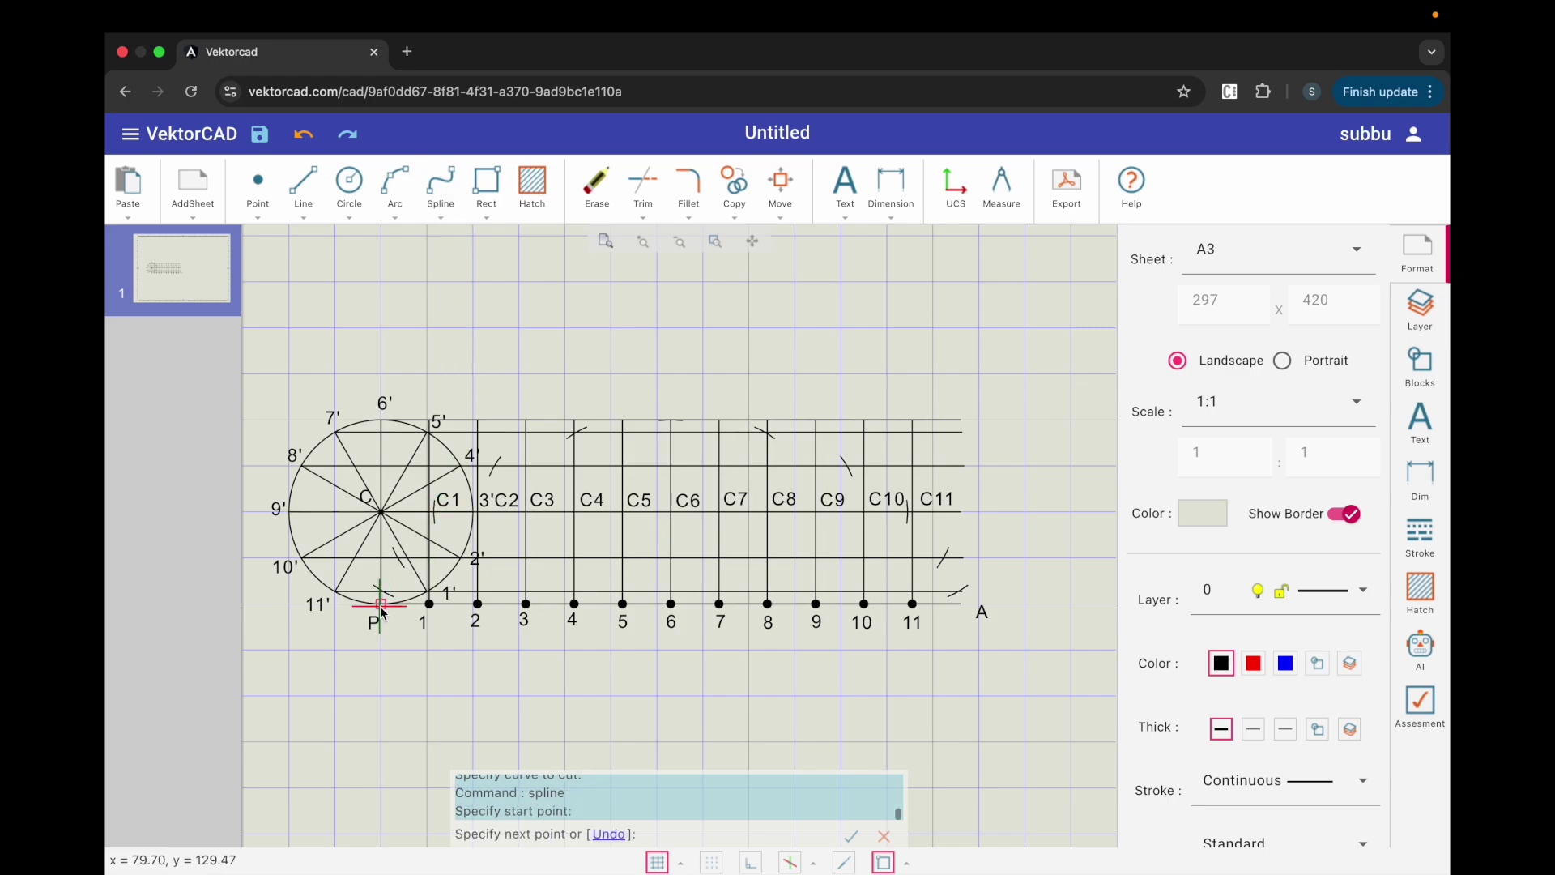
scroll(379, 603, "up", 5)
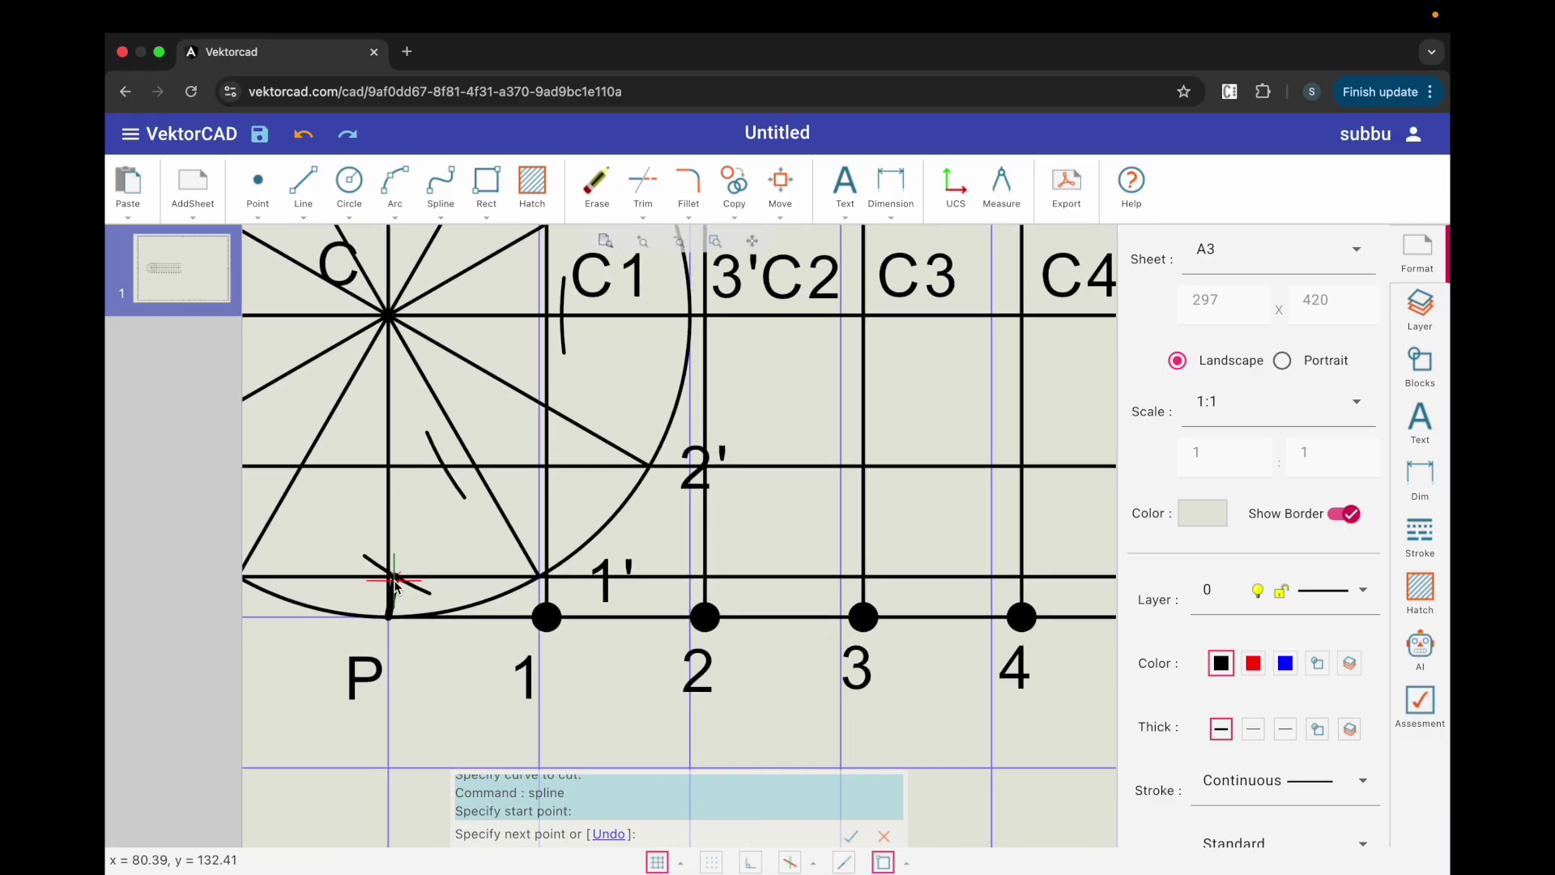
left_click(394, 580)
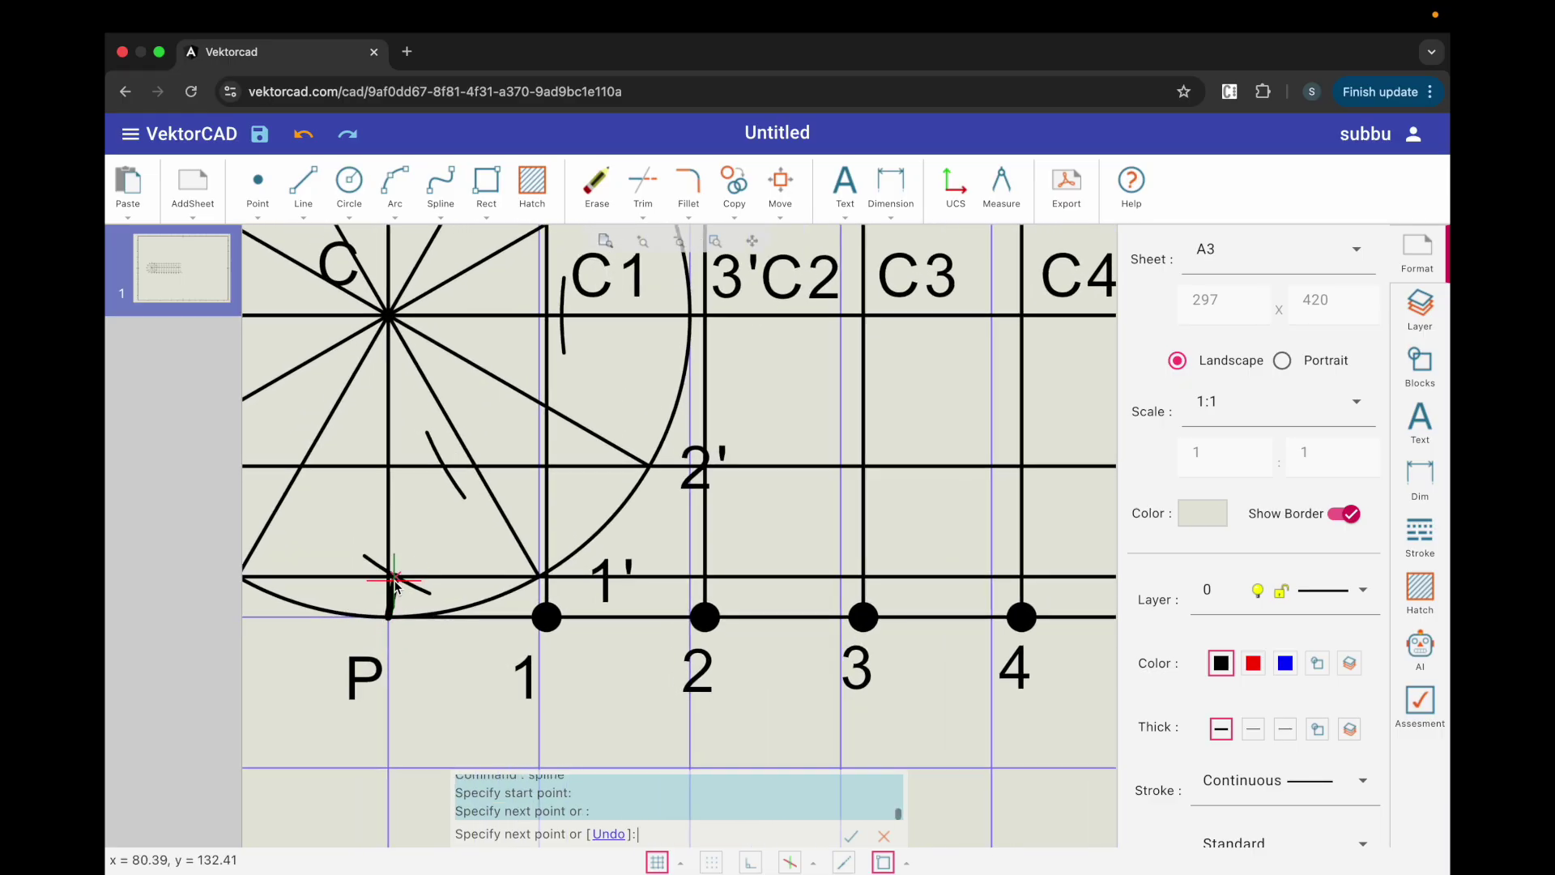
scroll(443, 472, "up", 2)
left_click(436, 488)
scroll(442, 509, "down", 4)
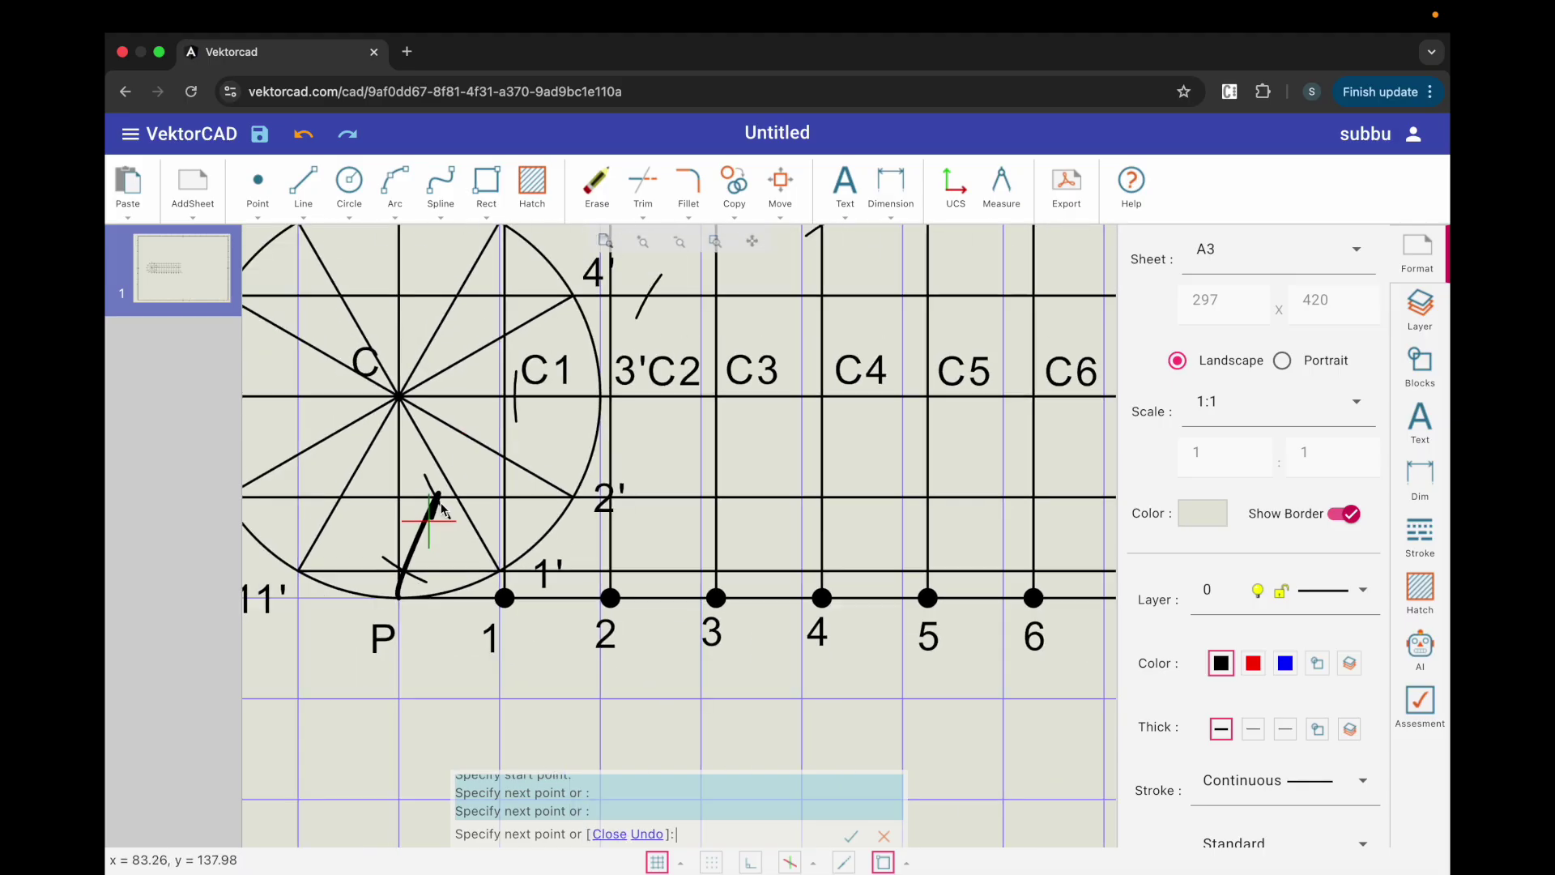
scroll(506, 403, "up", 2)
left_click(516, 396)
scroll(515, 399, "down", 3)
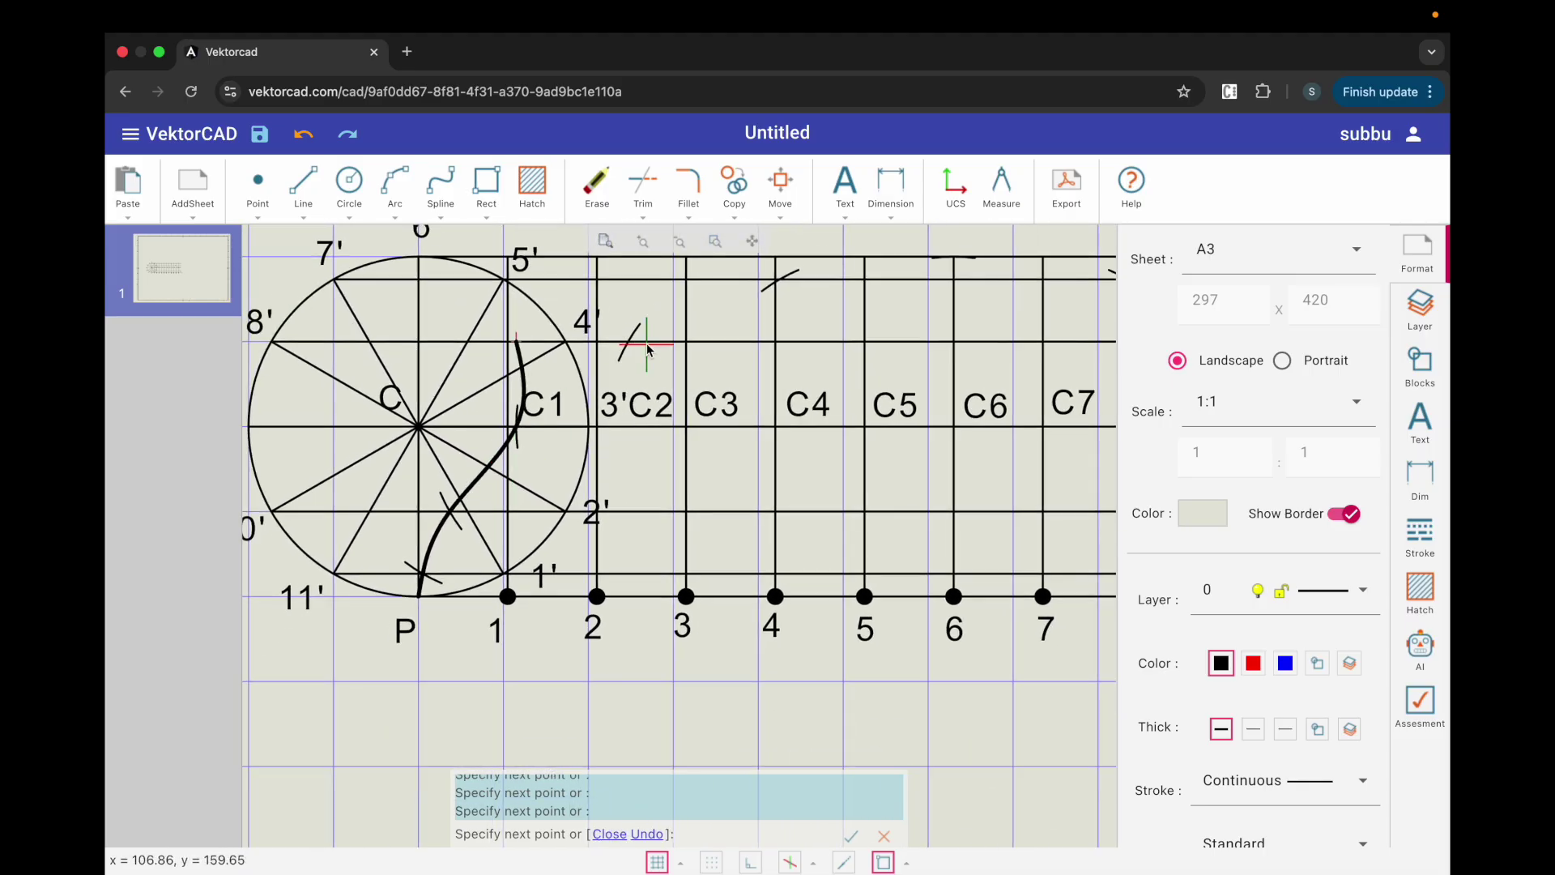
left_click(635, 339)
scroll(782, 285, "up", 2)
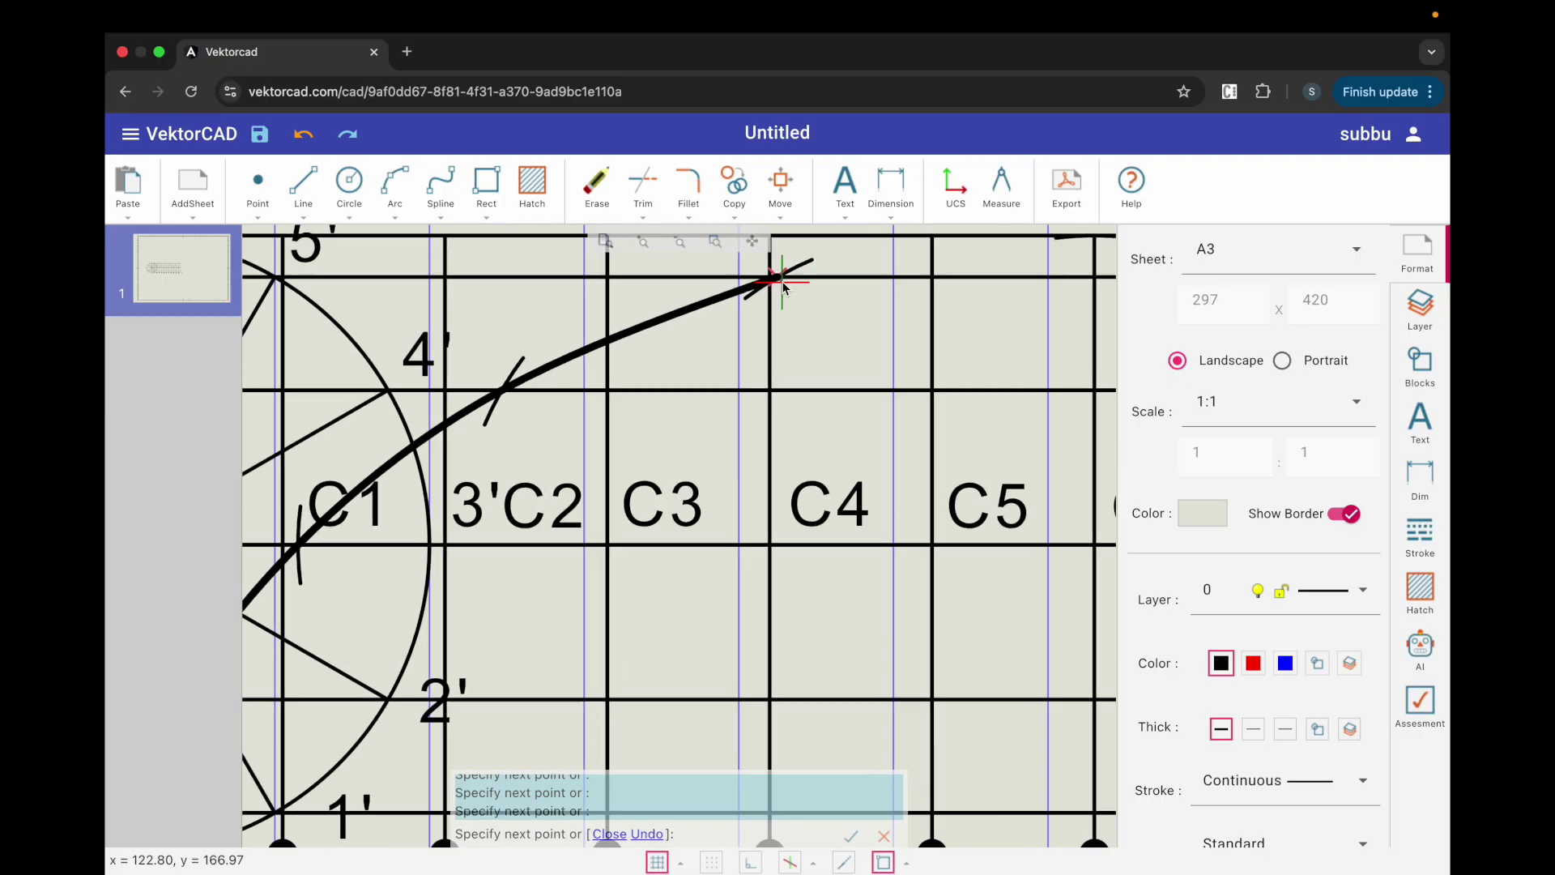
left_click(780, 282)
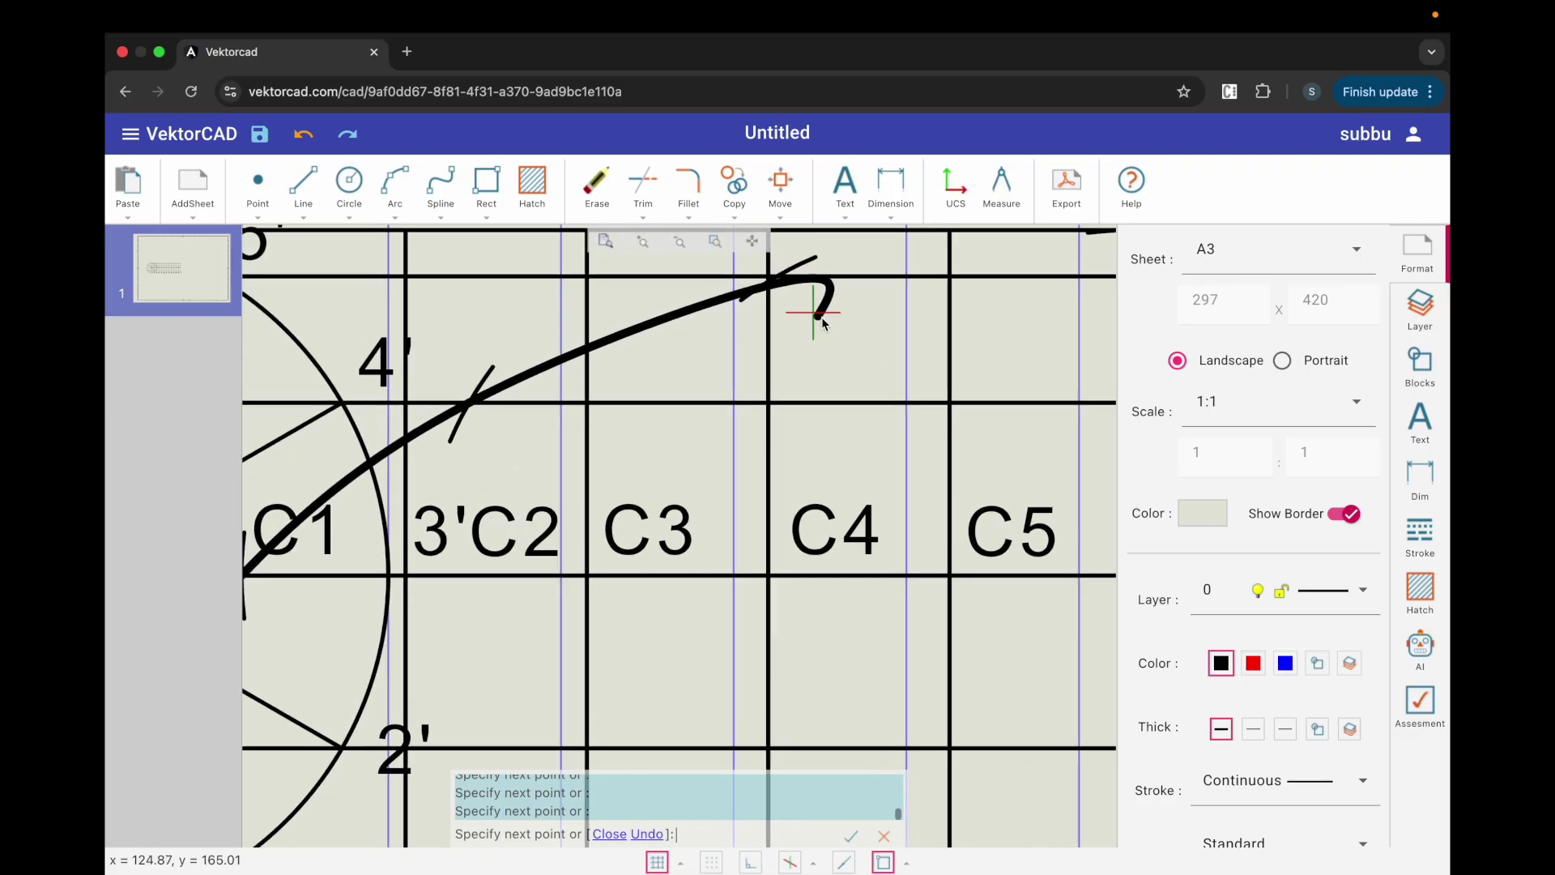
Step: Correct the top spline point, then run the curve through the C6–C11 marks to end at A
left_click(647, 834)
left_click(771, 278)
scroll(805, 314, "down", 5)
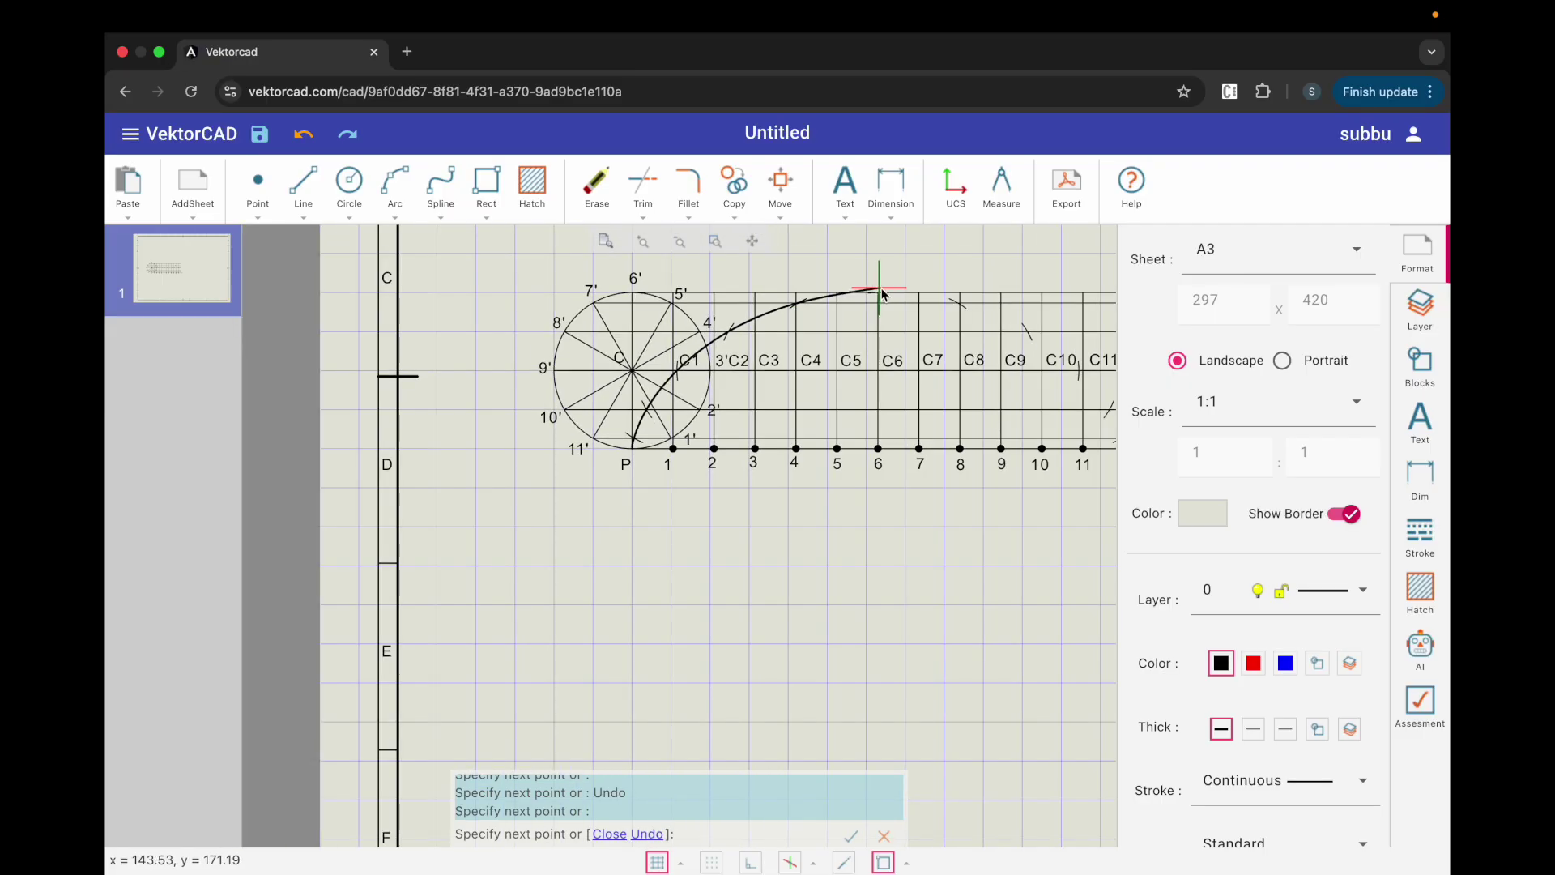
scroll(875, 295, "up", 3)
left_click(873, 297)
left_click(1050, 322)
scroll(1053, 340, "down", 3)
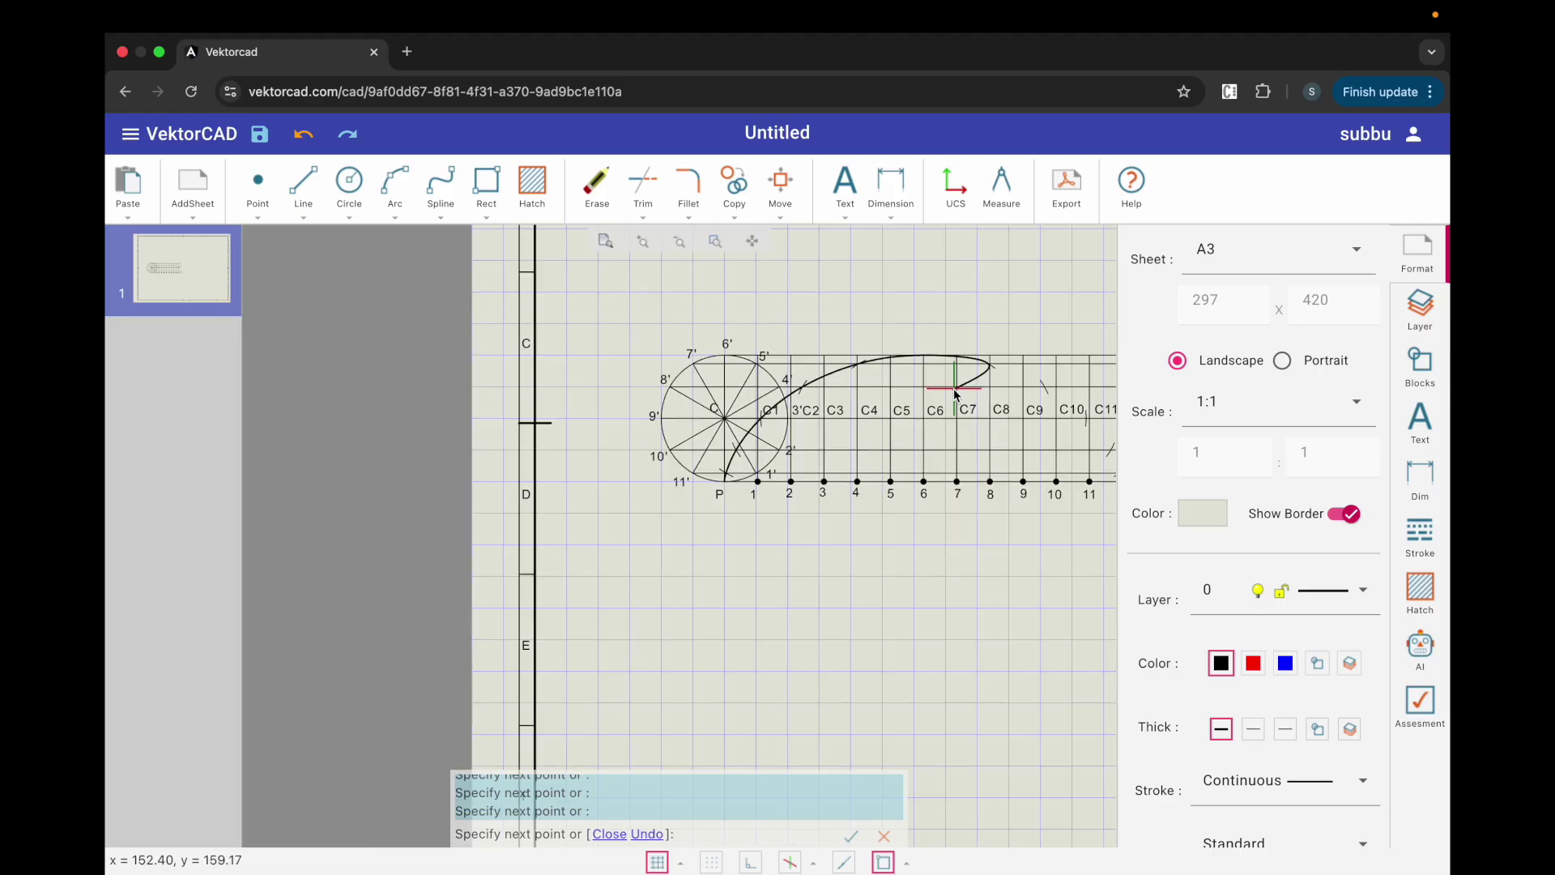
scroll(1069, 381, "up", 3)
left_click(961, 375)
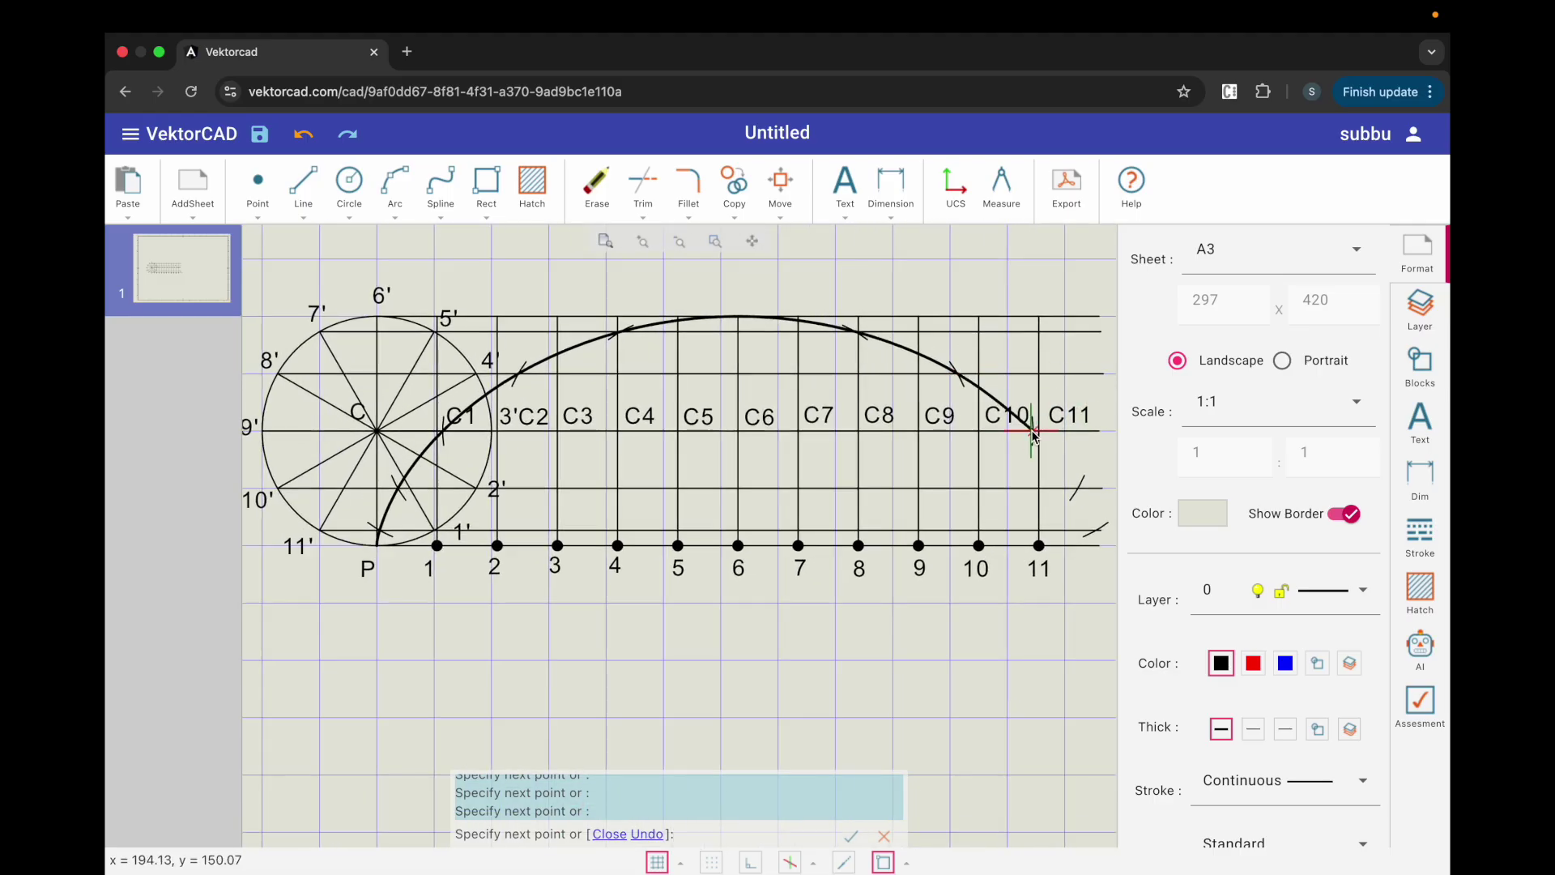
left_click(1078, 488)
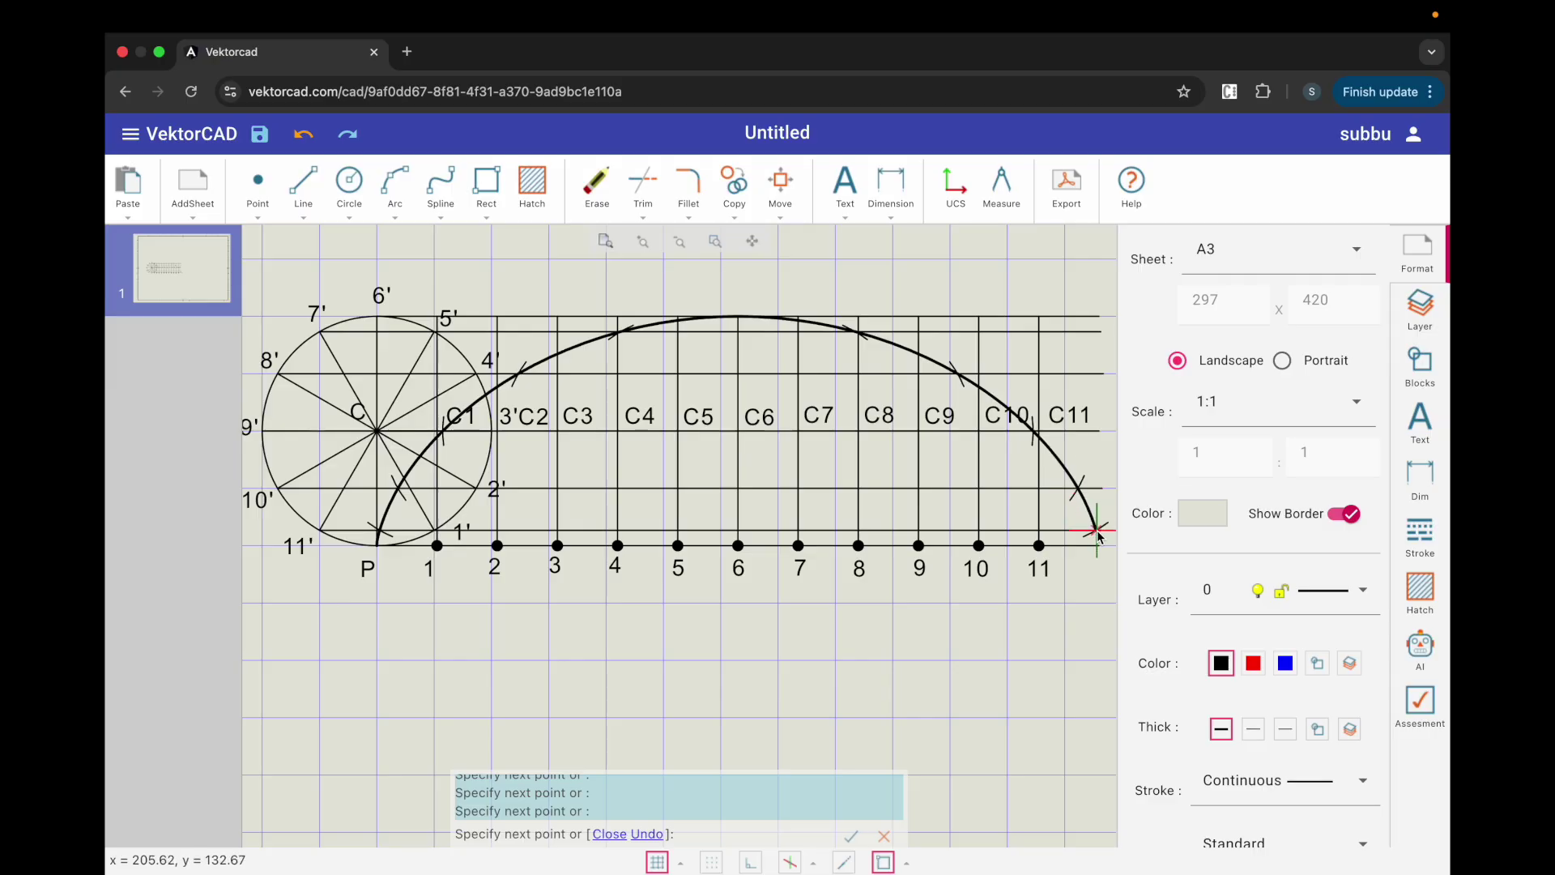
left_click(1099, 541)
key("Return")
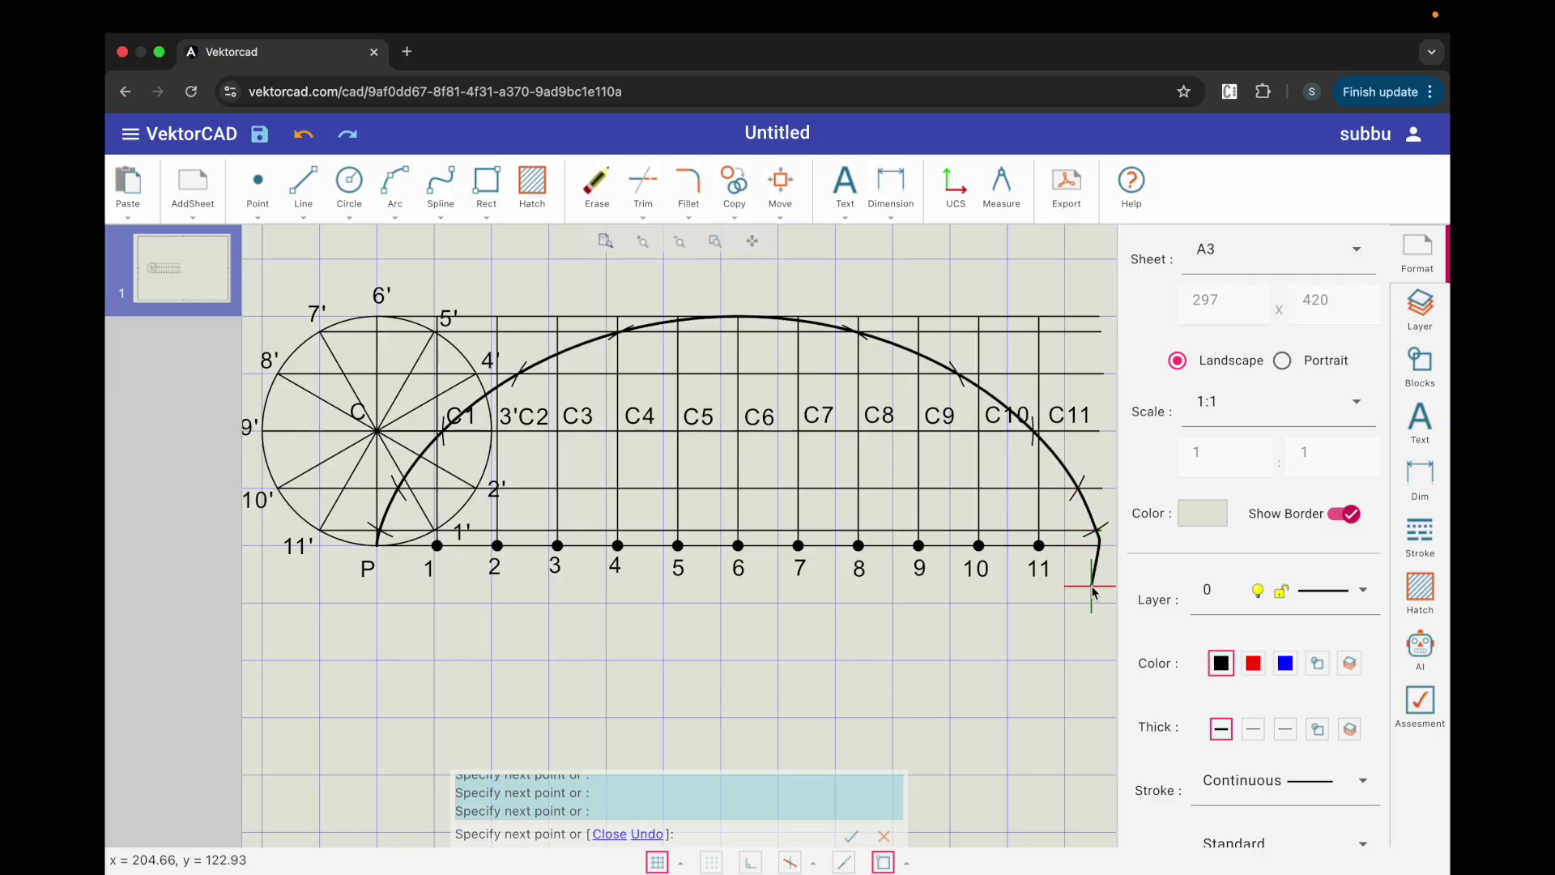
left_click(604, 243)
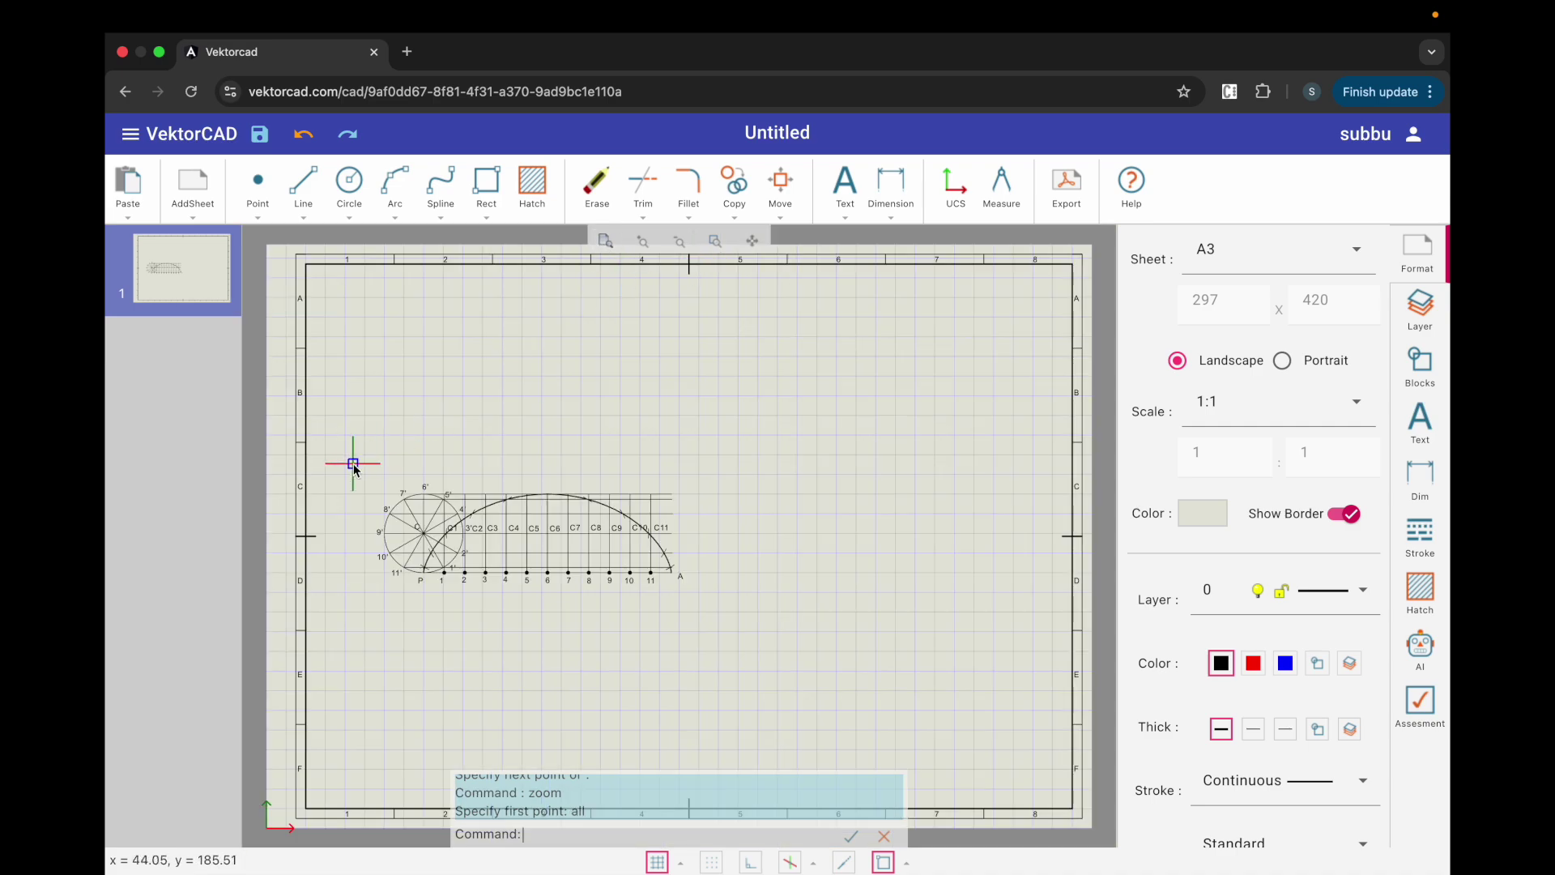
scroll(354, 468, "up", 5)
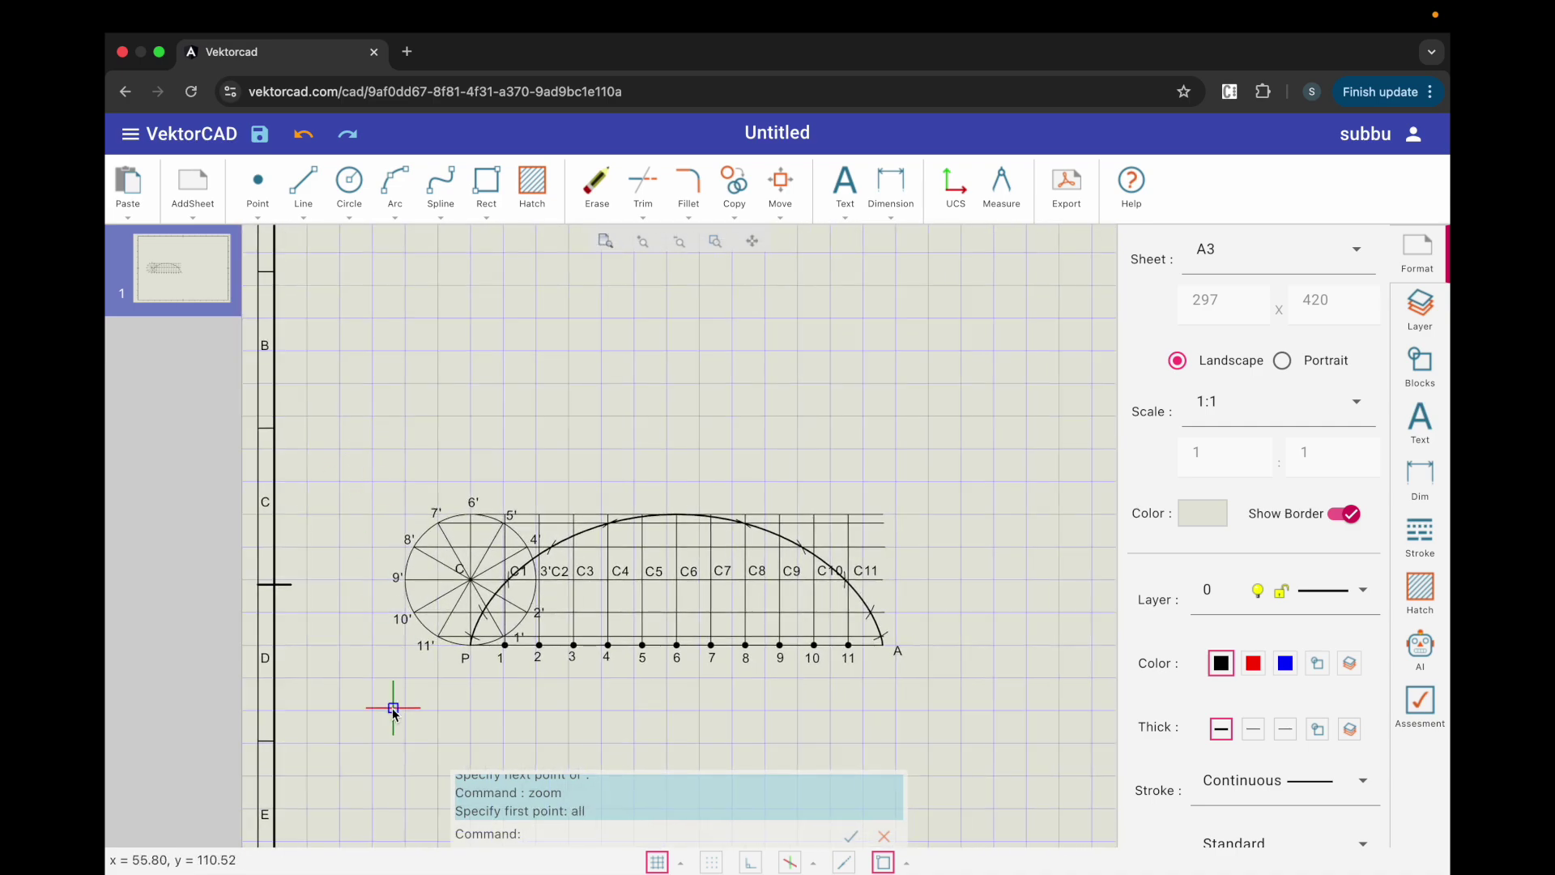
scroll(394, 709, "up", 3)
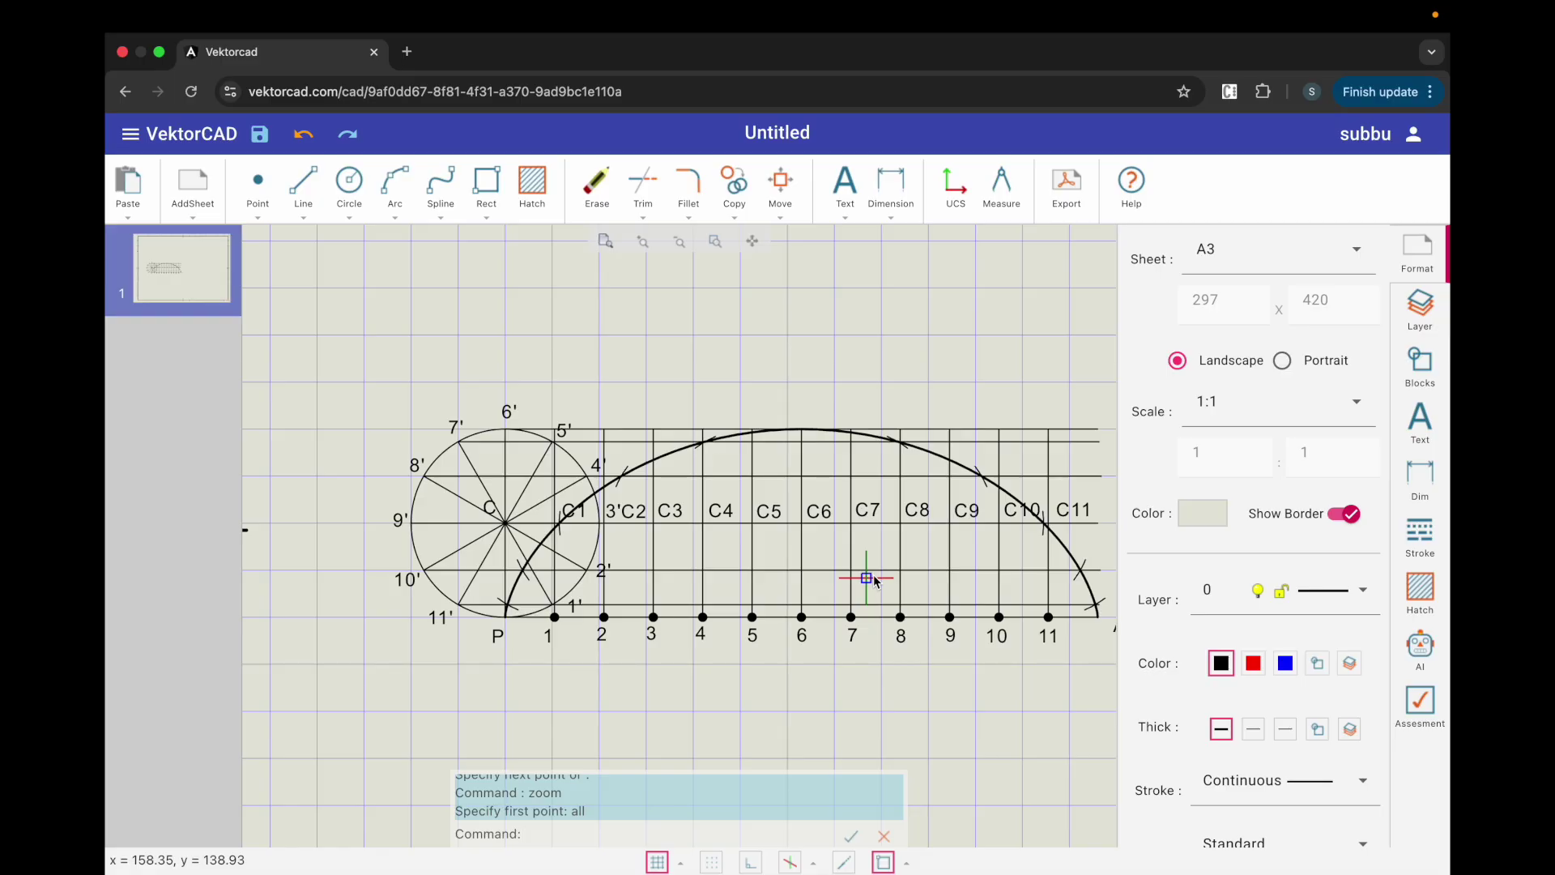